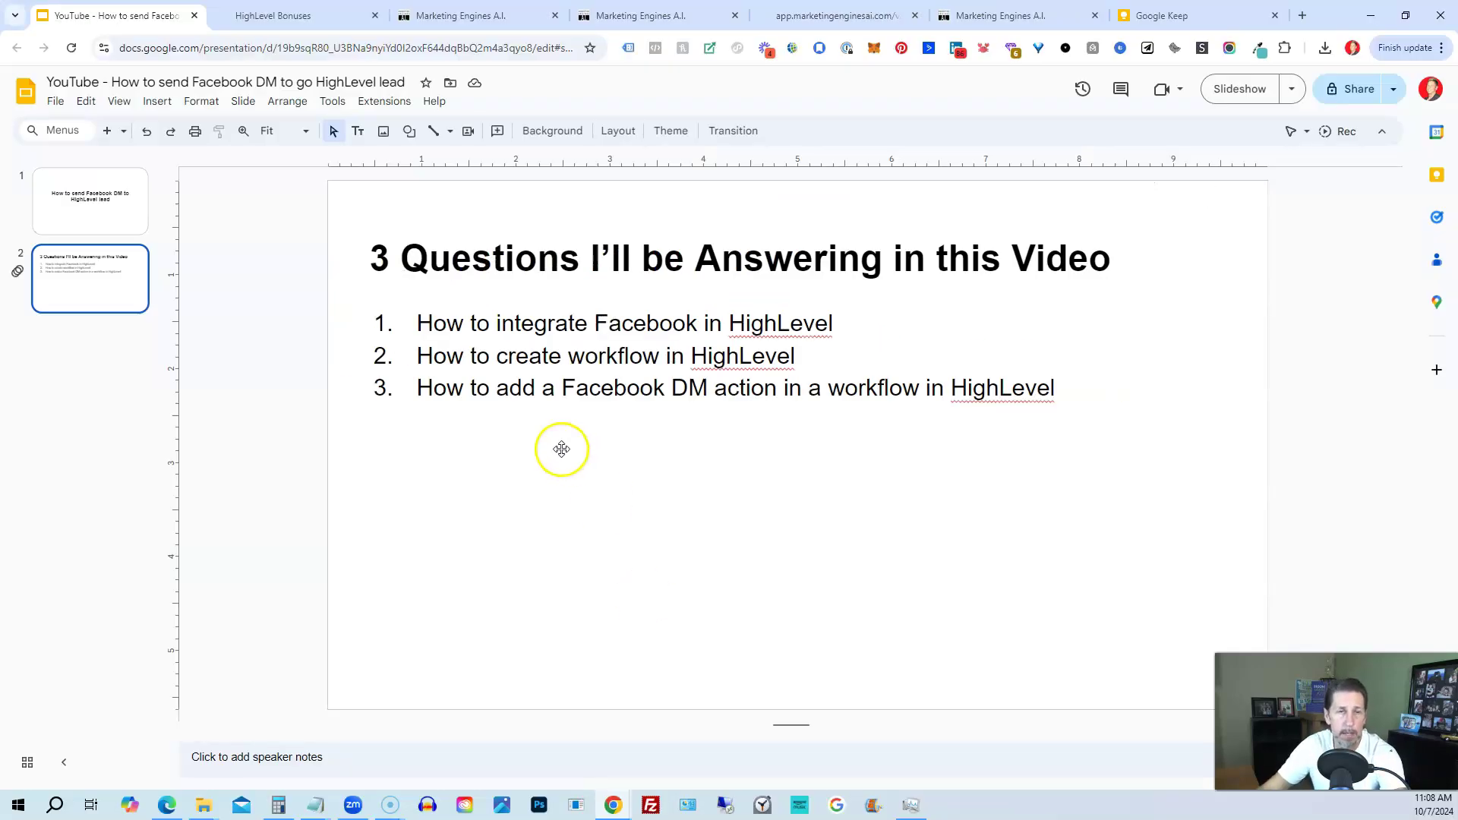
Check the Facebook business page selected under Settings > Integrations, then return to the main app.
{"action": "left_click", "coordinate": [486, 15]}
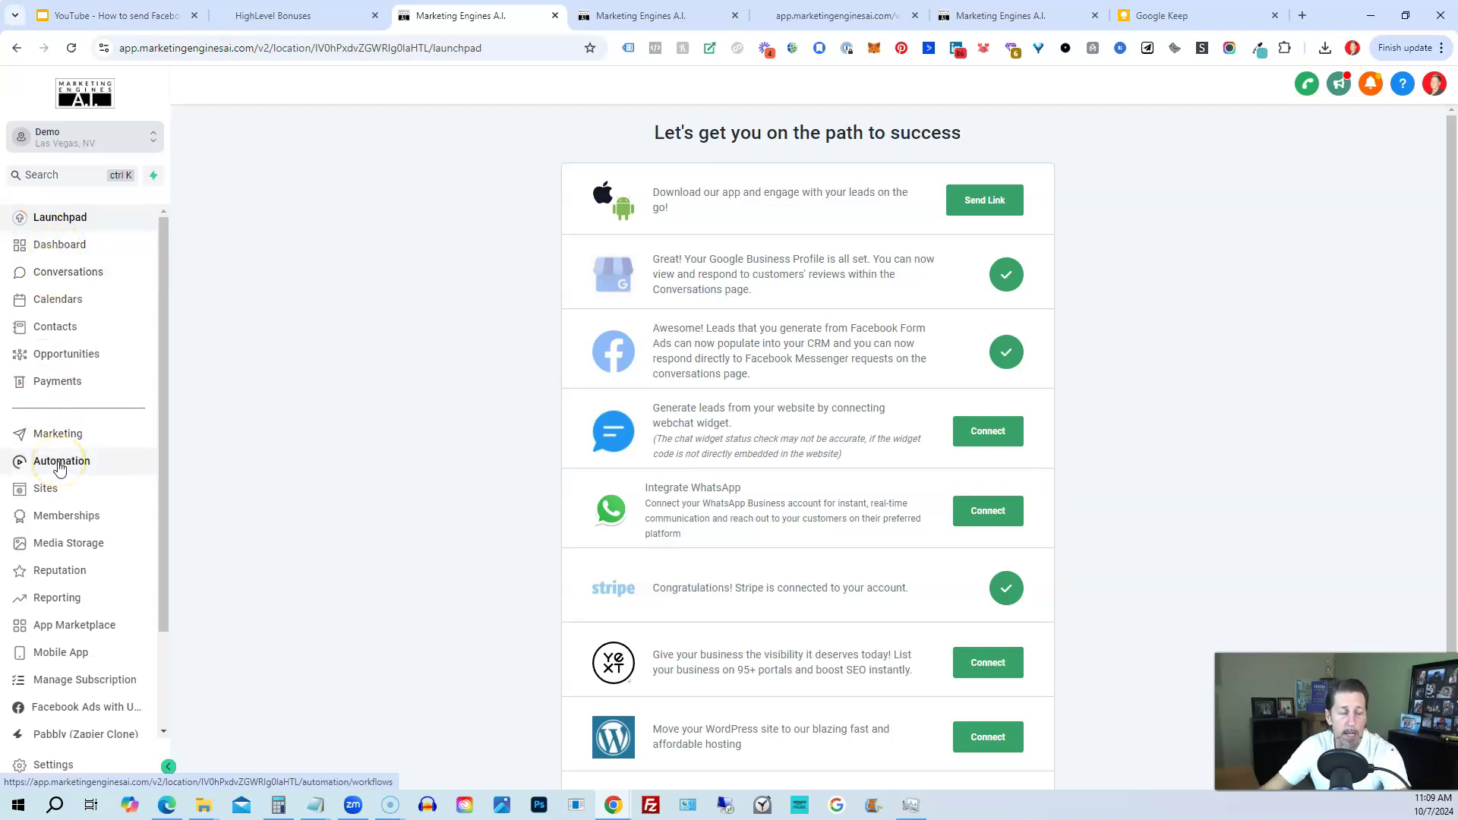
{"action": "scroll", "coordinate": [60, 531], "scroll_direction": "down", "scroll_amount": 2}
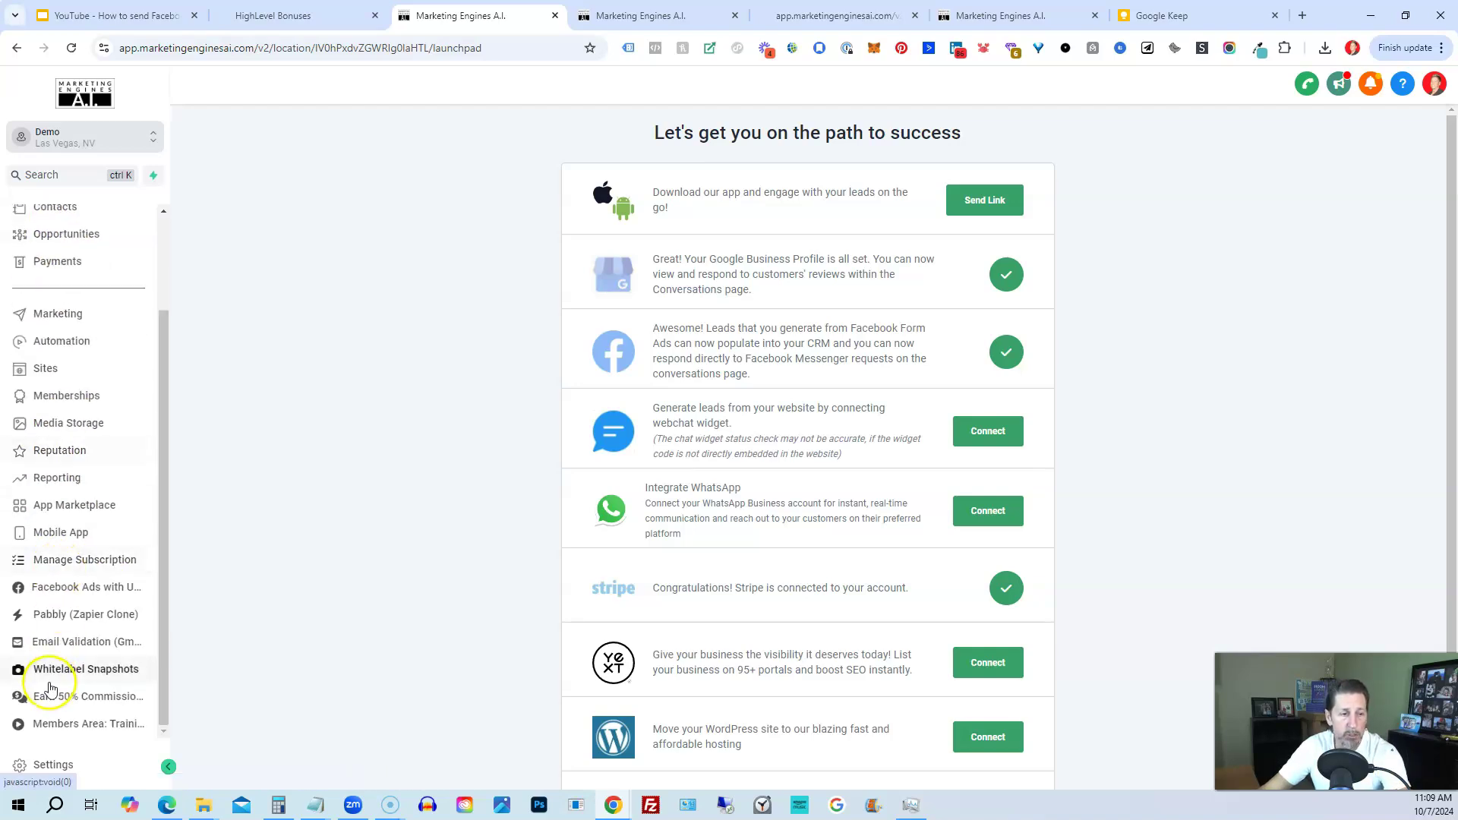
{"action": "left_click", "coordinate": [49, 765]}
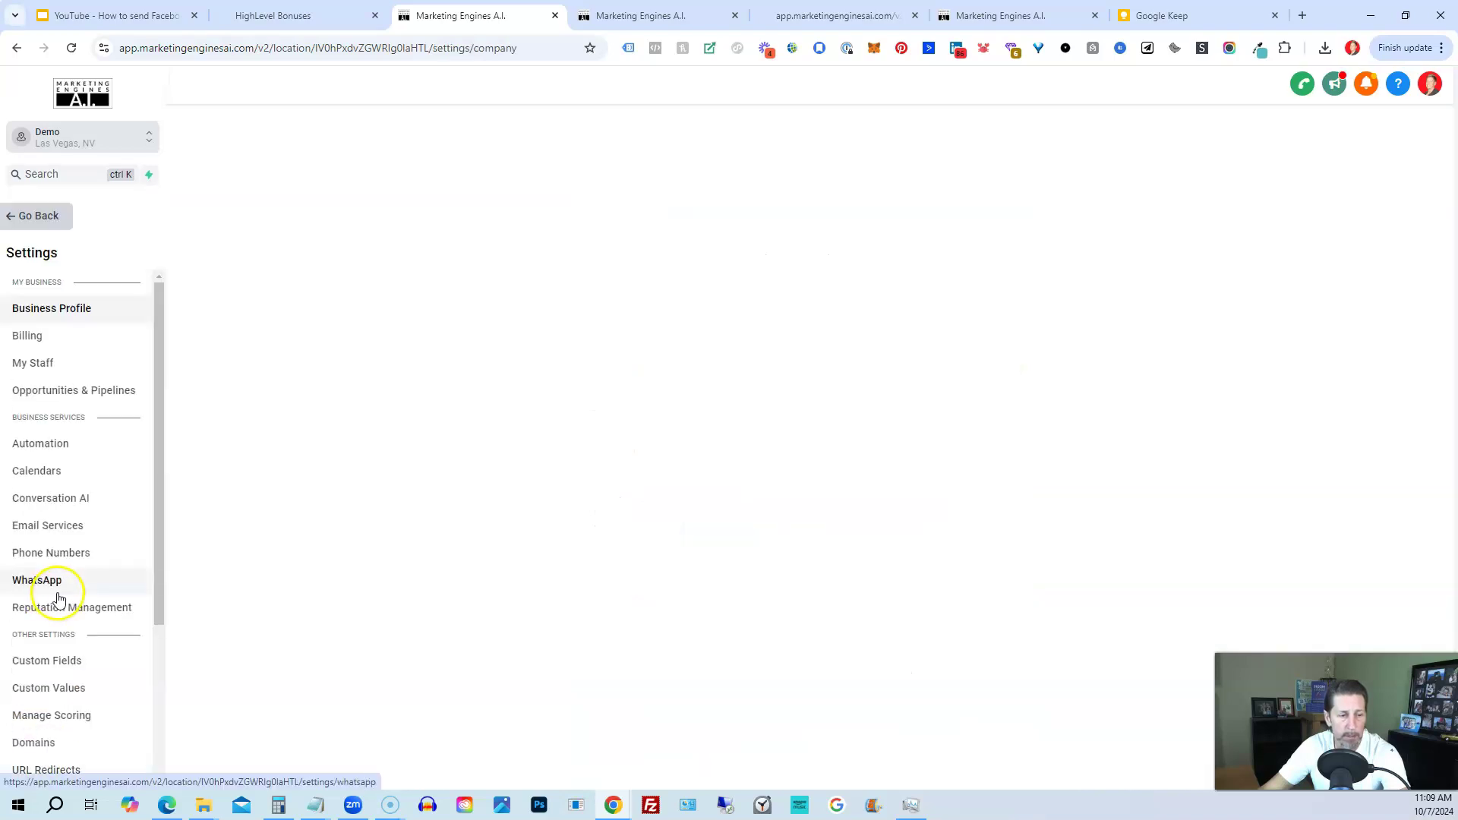
{"action": "scroll", "coordinate": [41, 569], "scroll_direction": "down", "scroll_amount": 1}
{"action": "scroll", "coordinate": [35, 581], "scroll_direction": "down", "scroll_amount": 2}
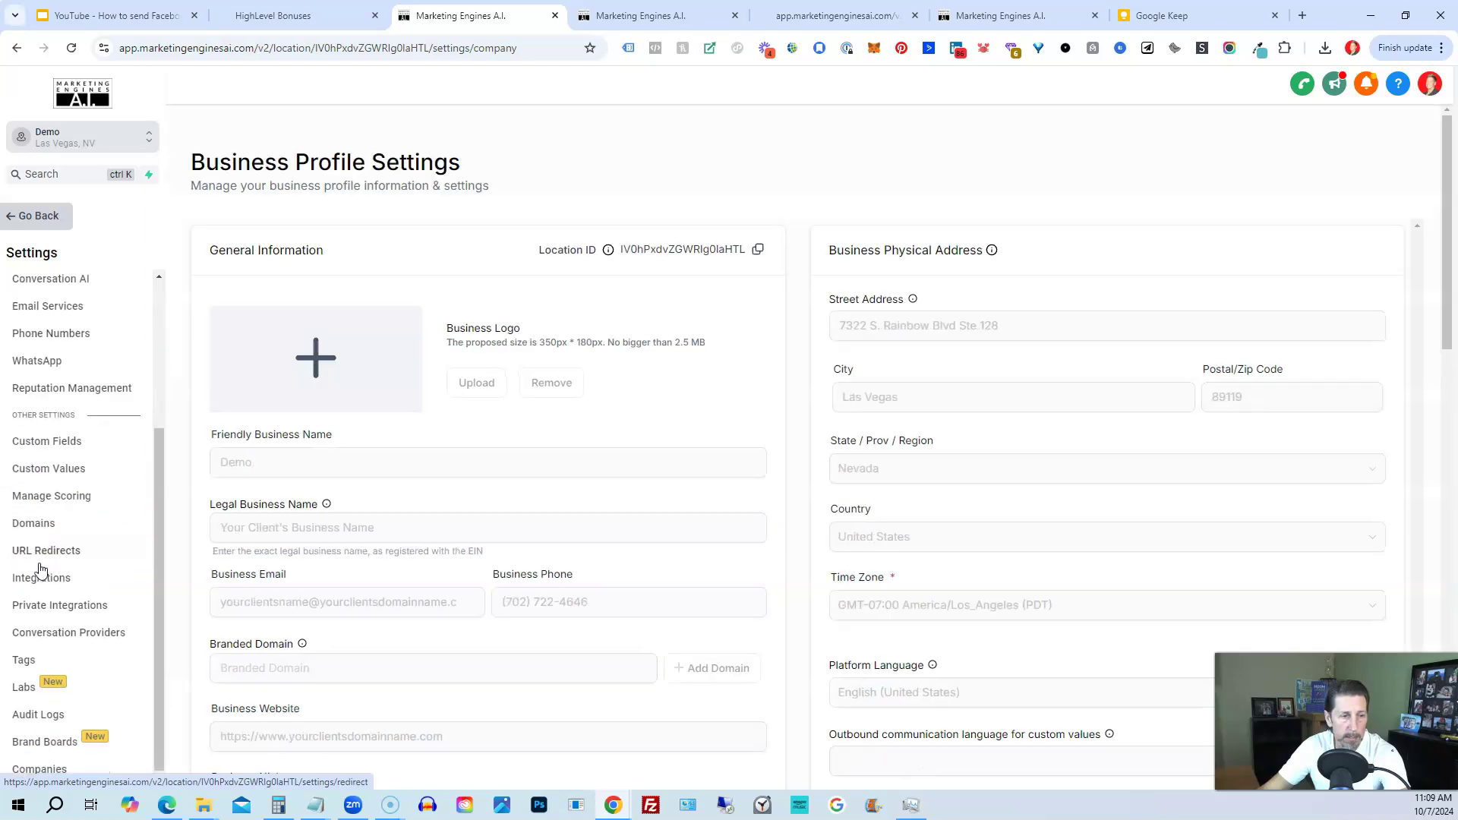
{"action": "left_click", "coordinate": [30, 578]}
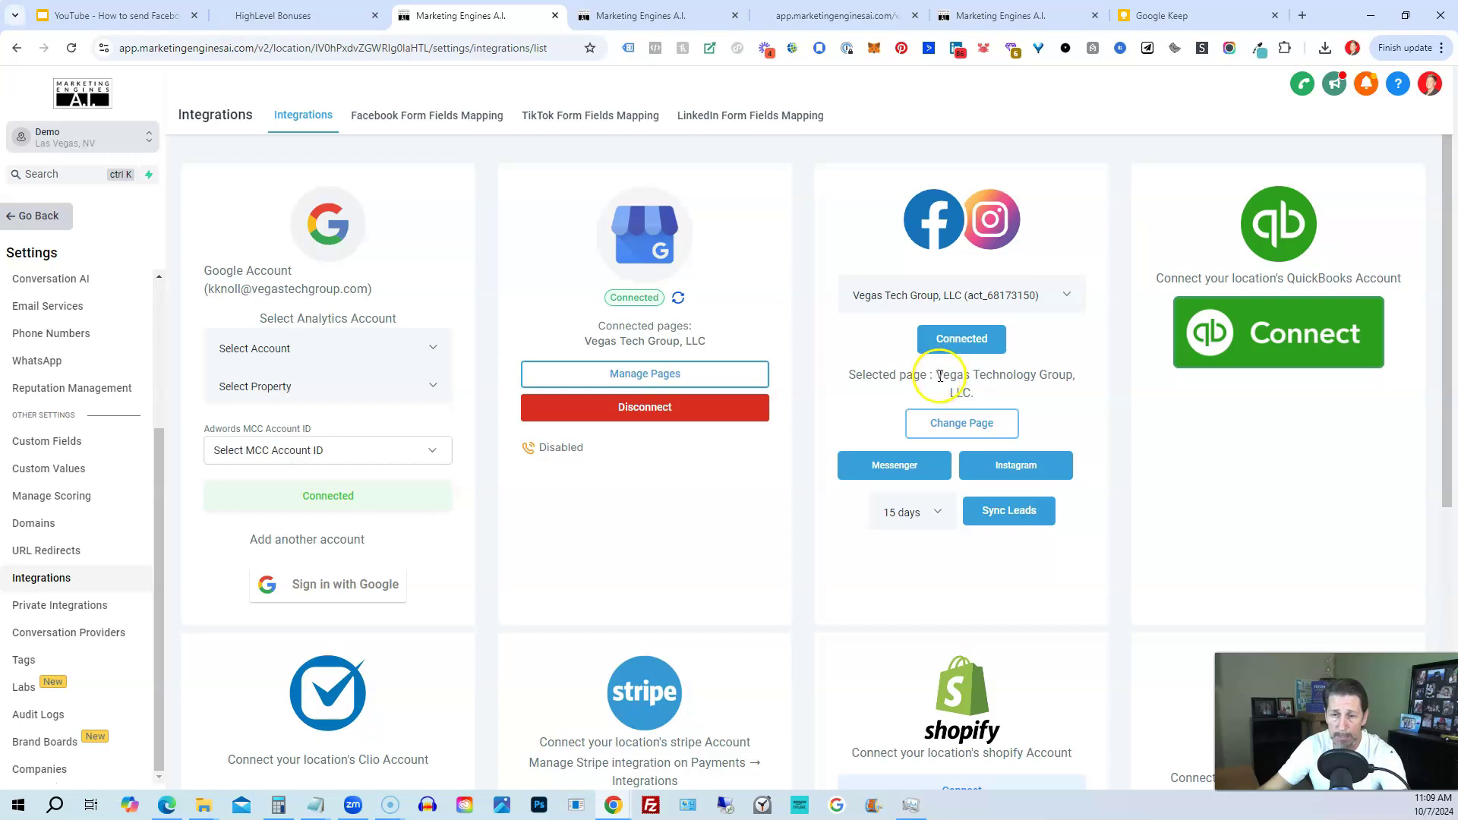
{"action": "left_click_drag", "start_coordinate": [936, 375], "coordinate": [987, 401]}
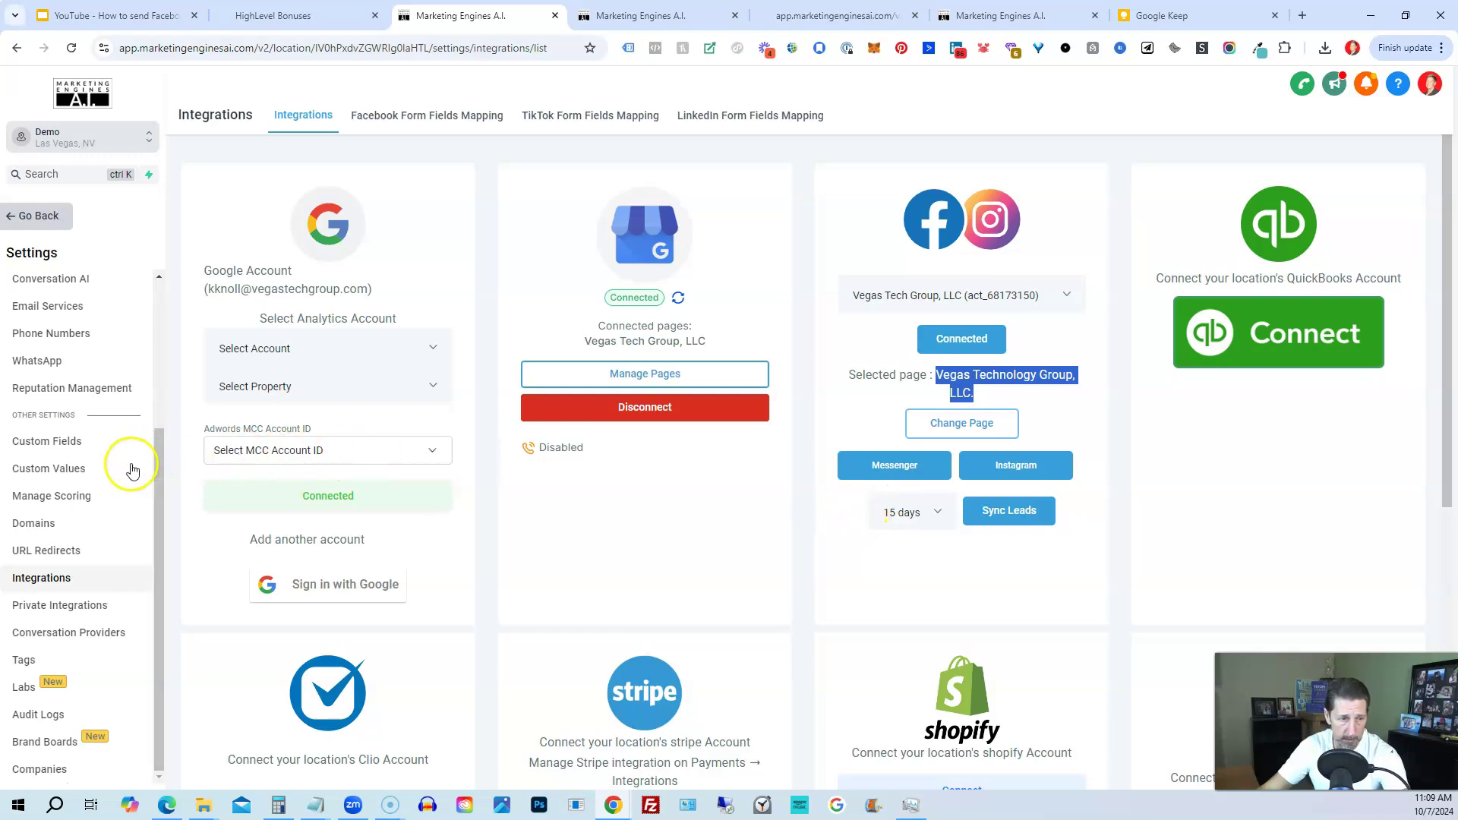
{"action": "left_click", "coordinate": [45, 217]}
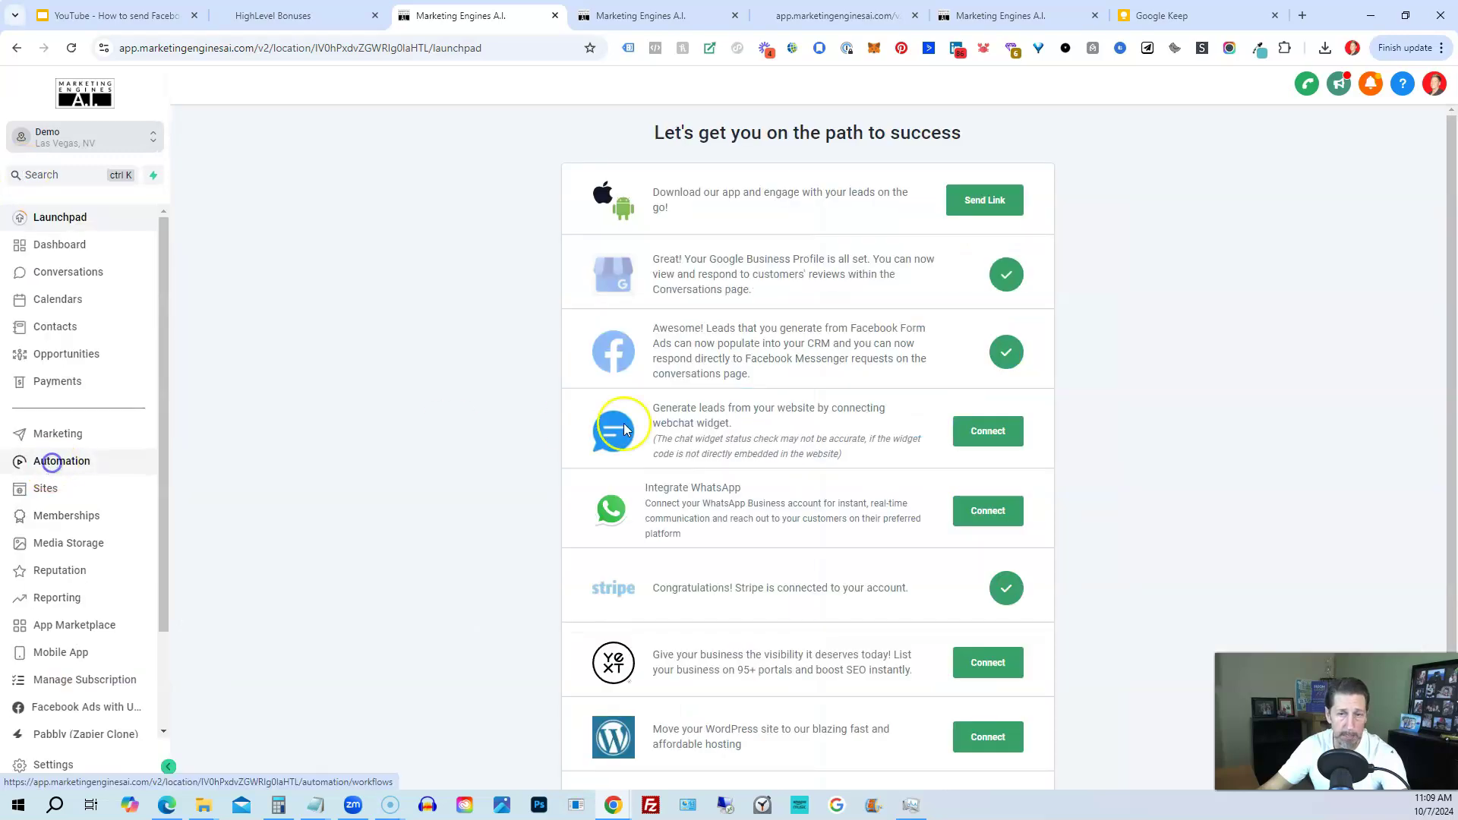
Create a blank workflow from scratch and retitle it 'Send FB DM to Lead Example'.
{"action": "left_click", "coordinate": [47, 460]}
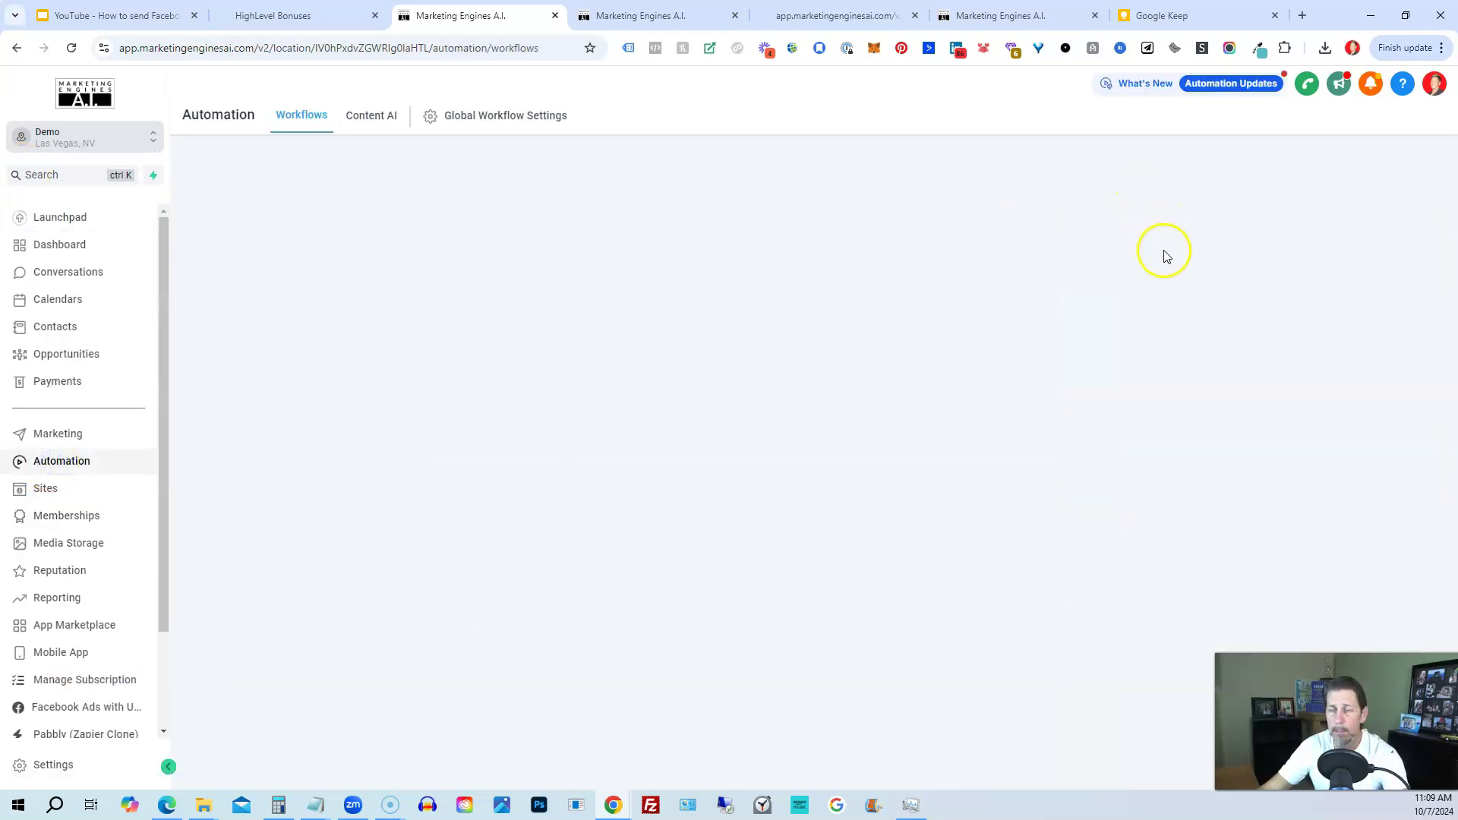
{"action": "left_click", "coordinate": [1242, 174]}
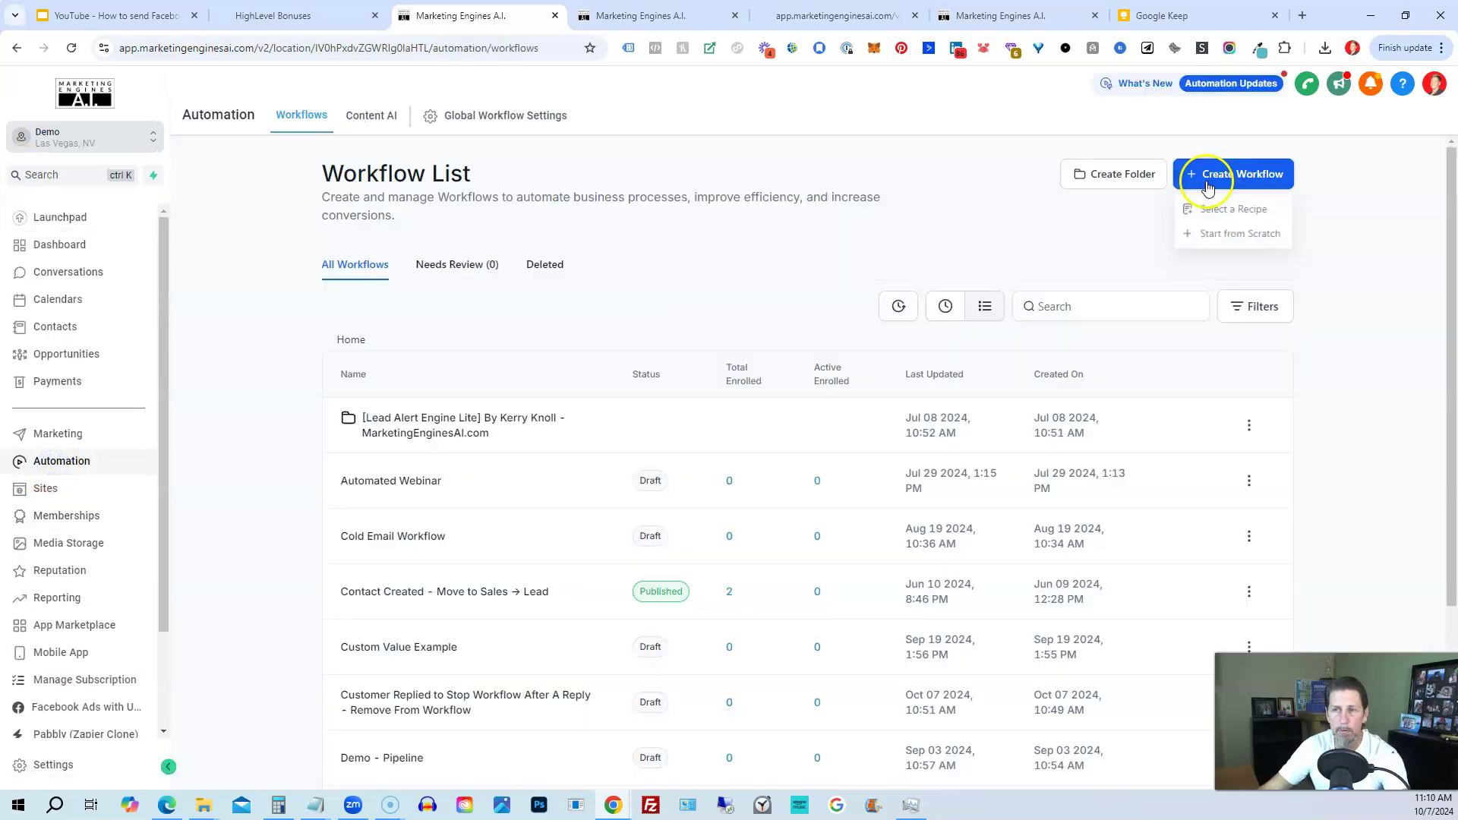
{"action": "left_click", "coordinate": [1217, 237]}
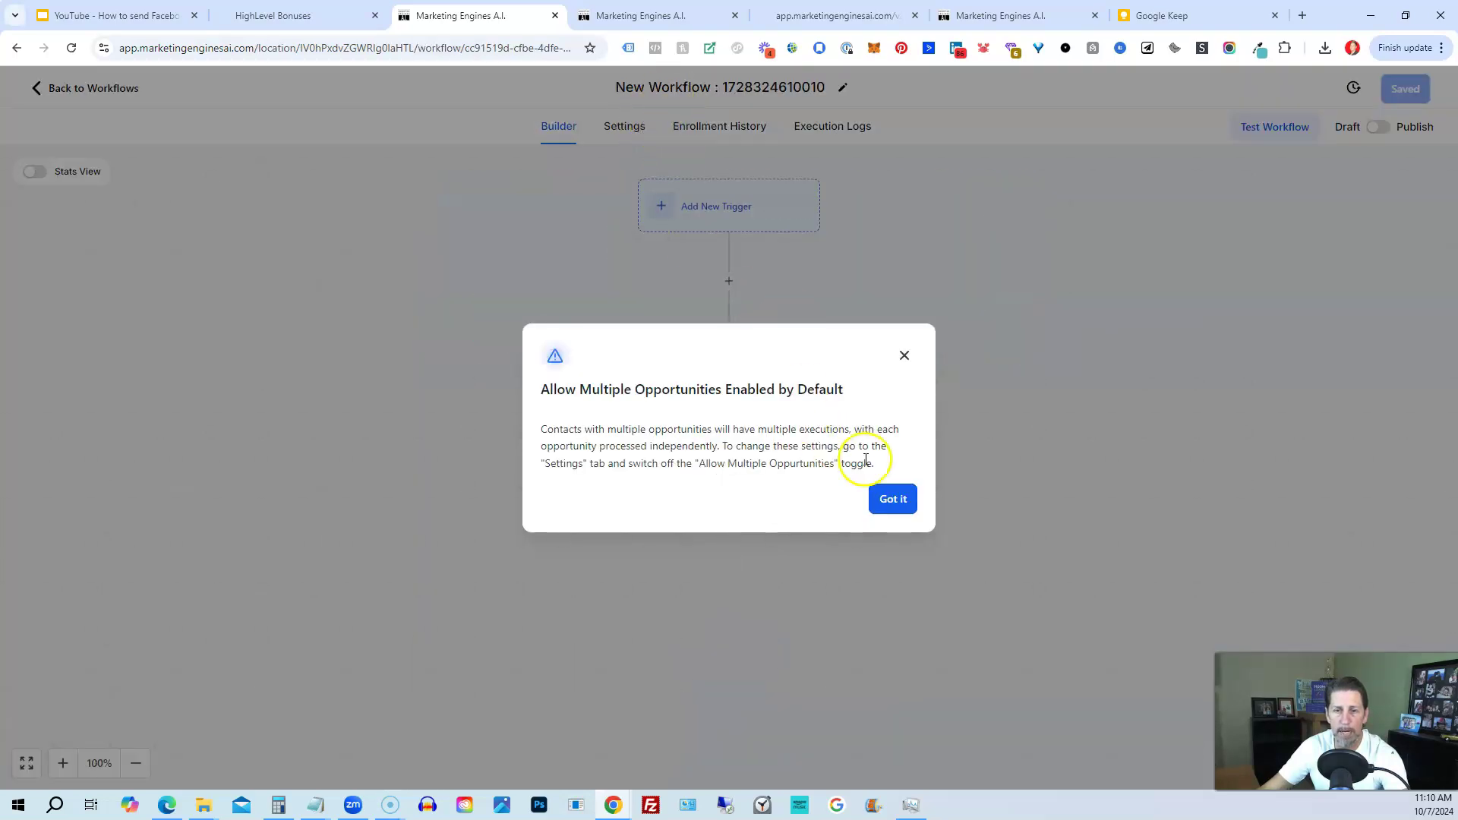
{"action": "left_click", "coordinate": [890, 501]}
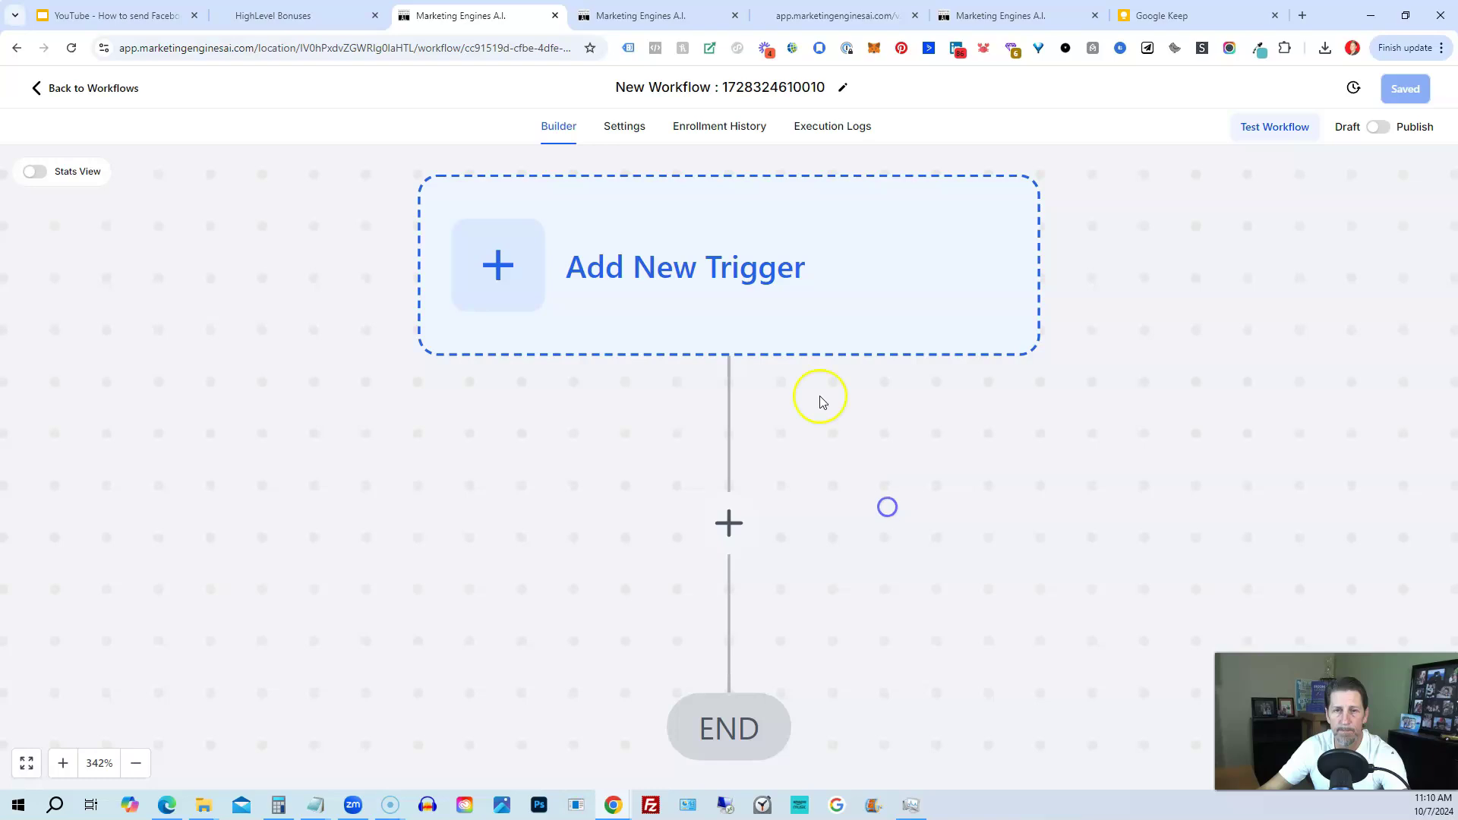
{"action": "left_click", "coordinate": [672, 91]}
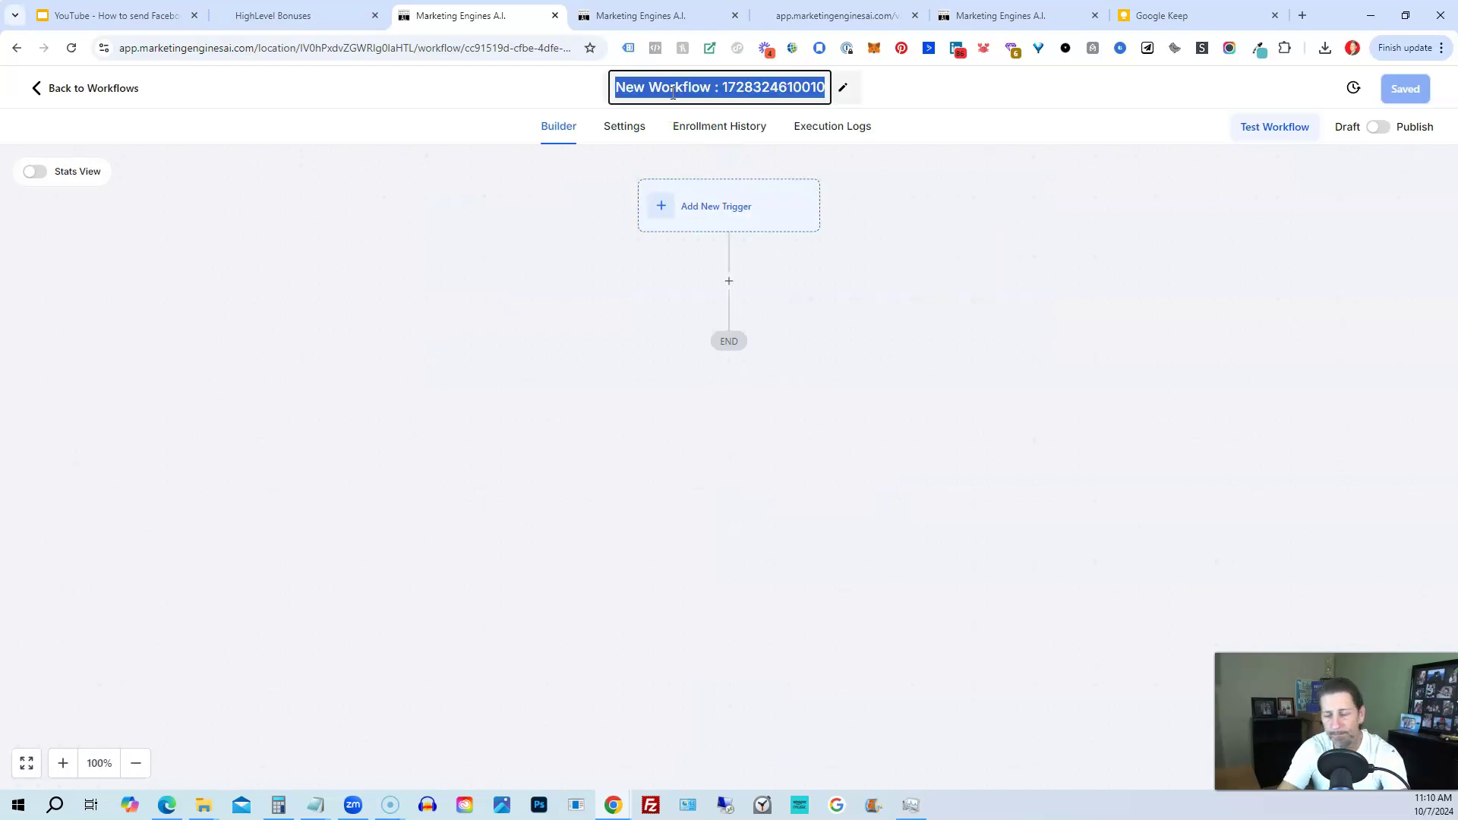
{"action": "type", "text": "Send F"}
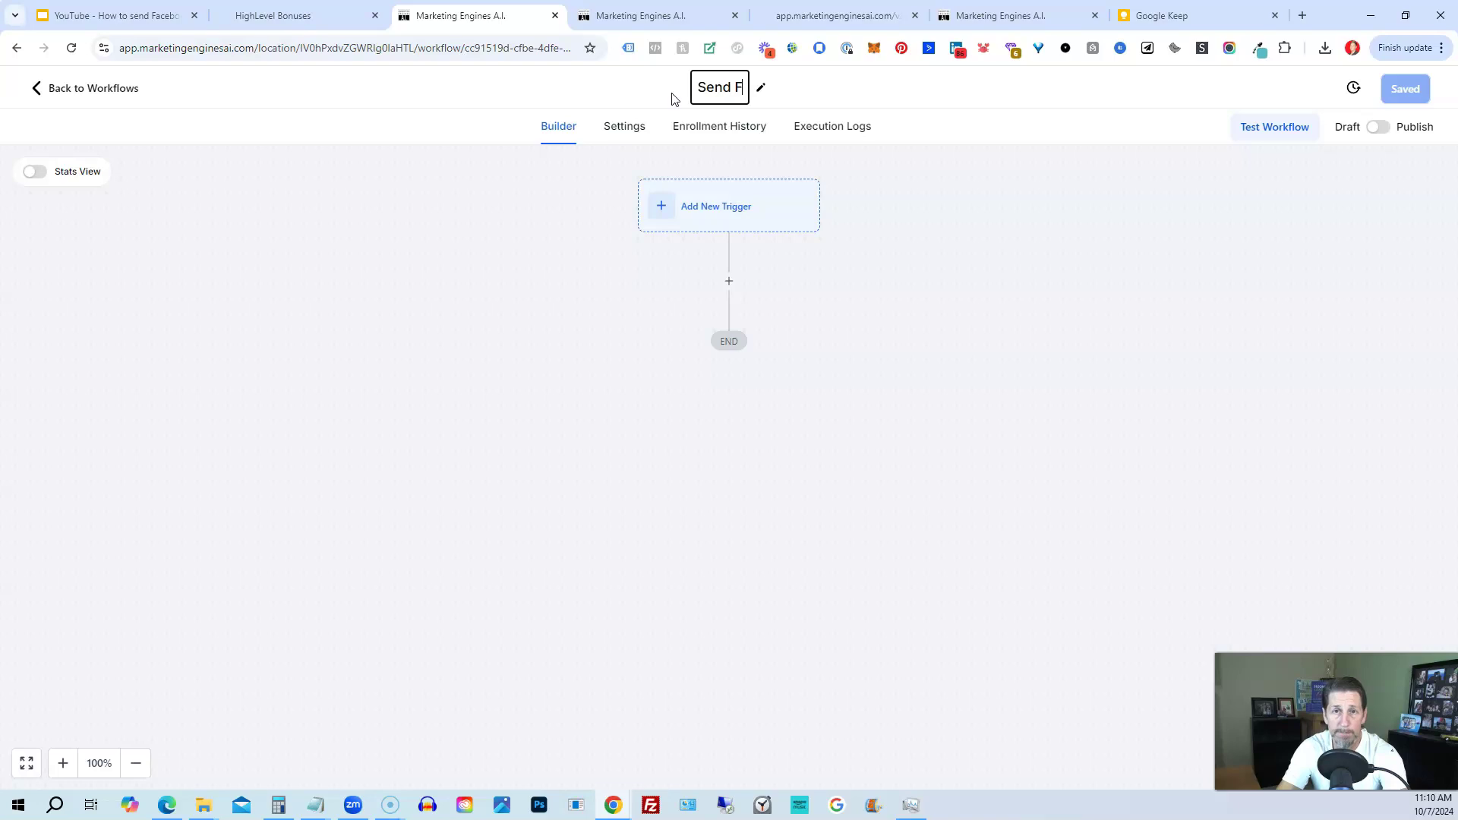
{"action": "type", "text": "M to lead Example"}
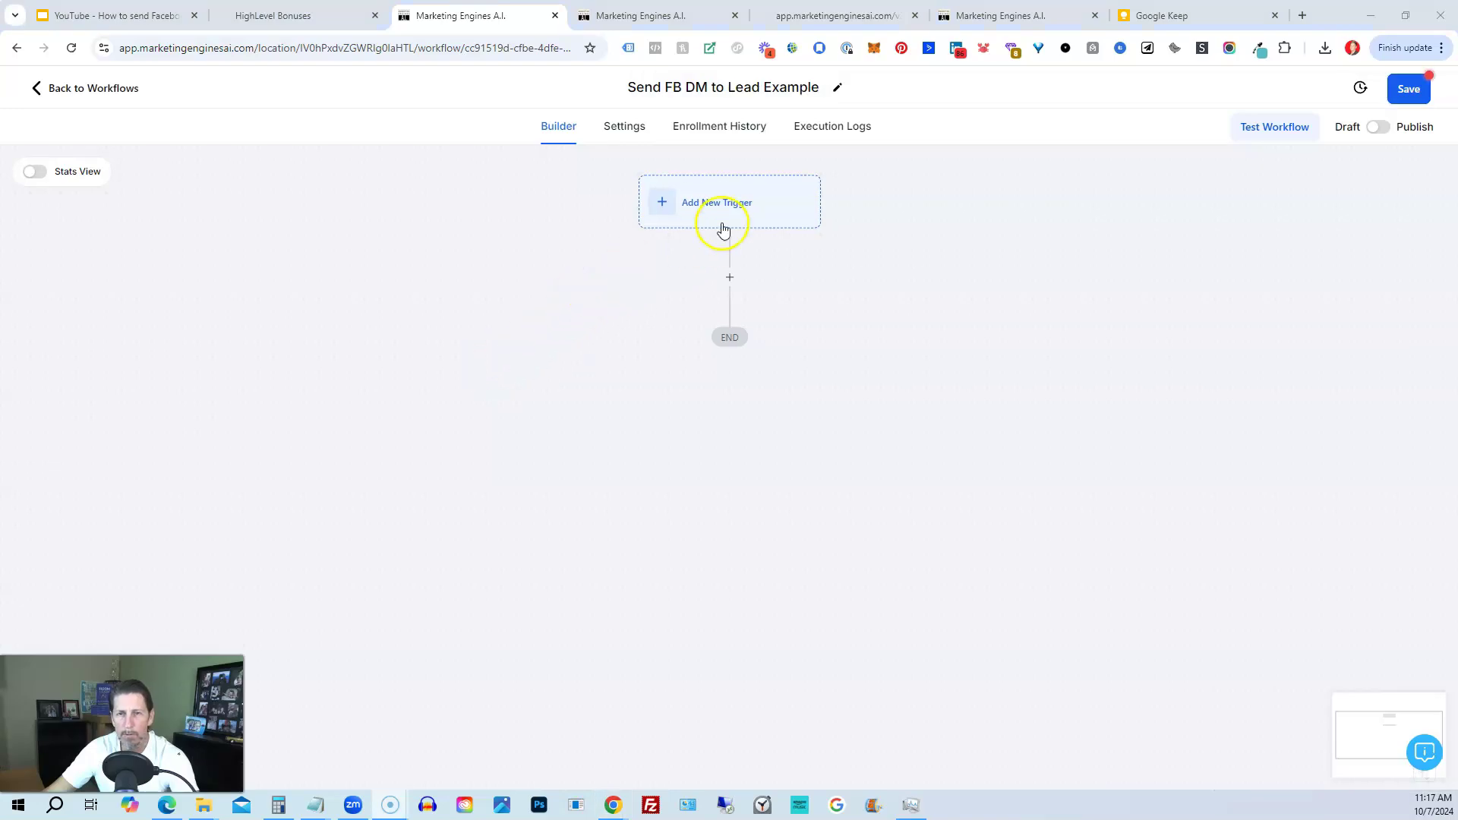
Add a Facebook - Comment(s) On A Post trigger filtered to the Vegas Technology Group, LLC. page.
{"action": "left_click", "coordinate": [706, 188]}
{"action": "type", "text": "face"}
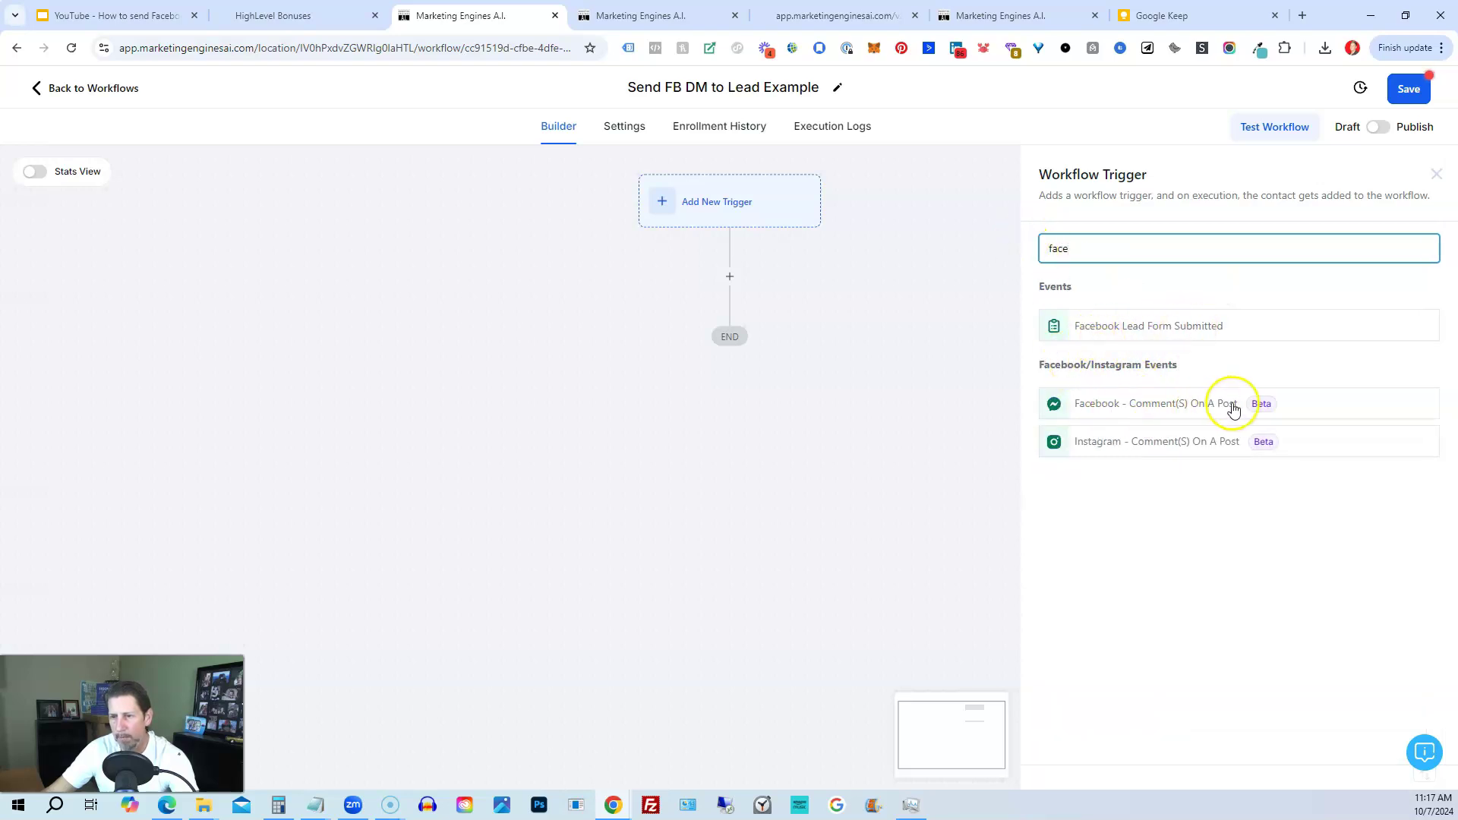
{"action": "left_click", "coordinate": [1199, 408]}
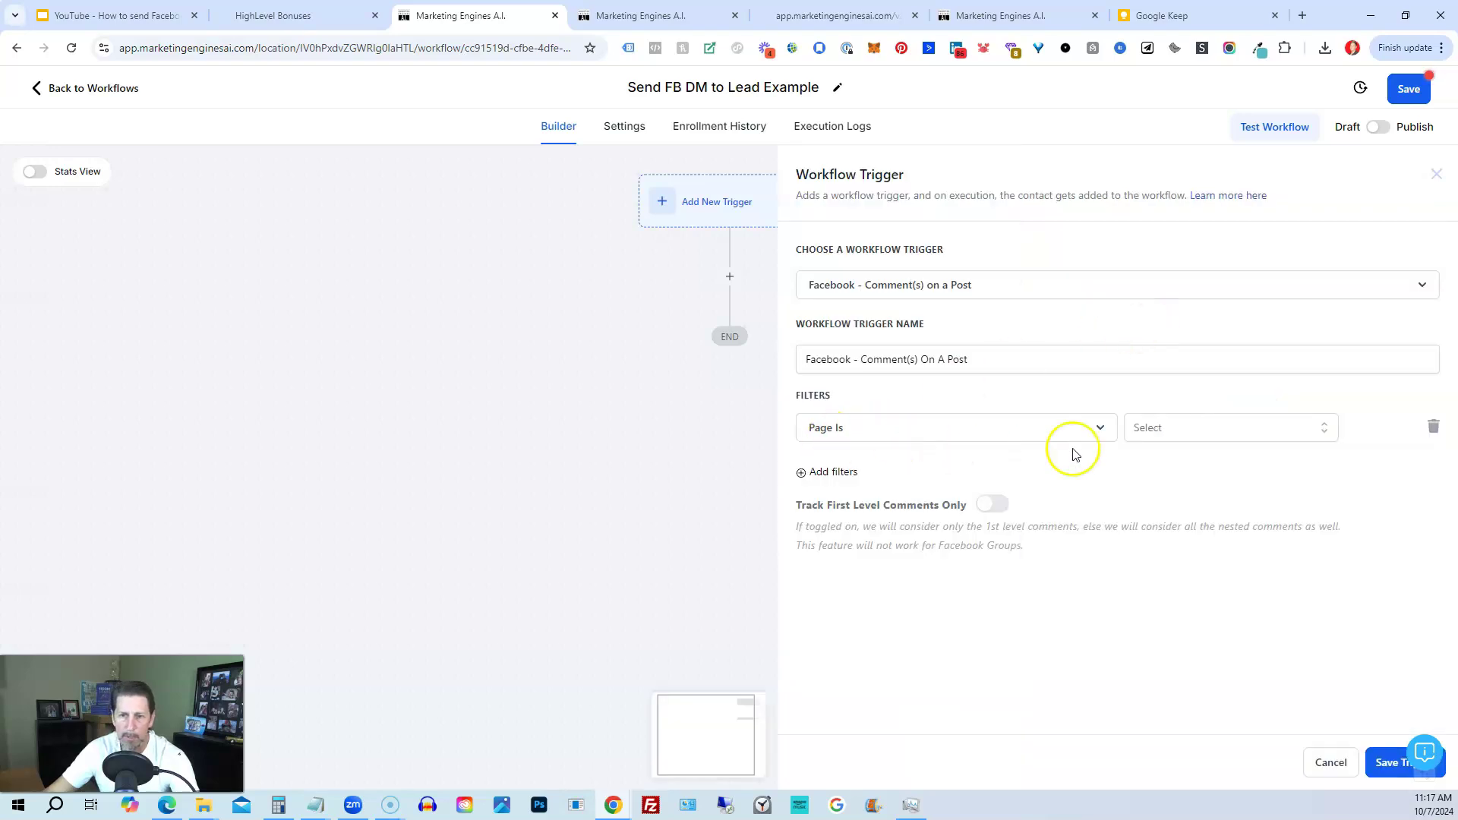
{"action": "left_click", "coordinate": [1148, 428]}
{"action": "left_click", "coordinate": [1173, 498]}
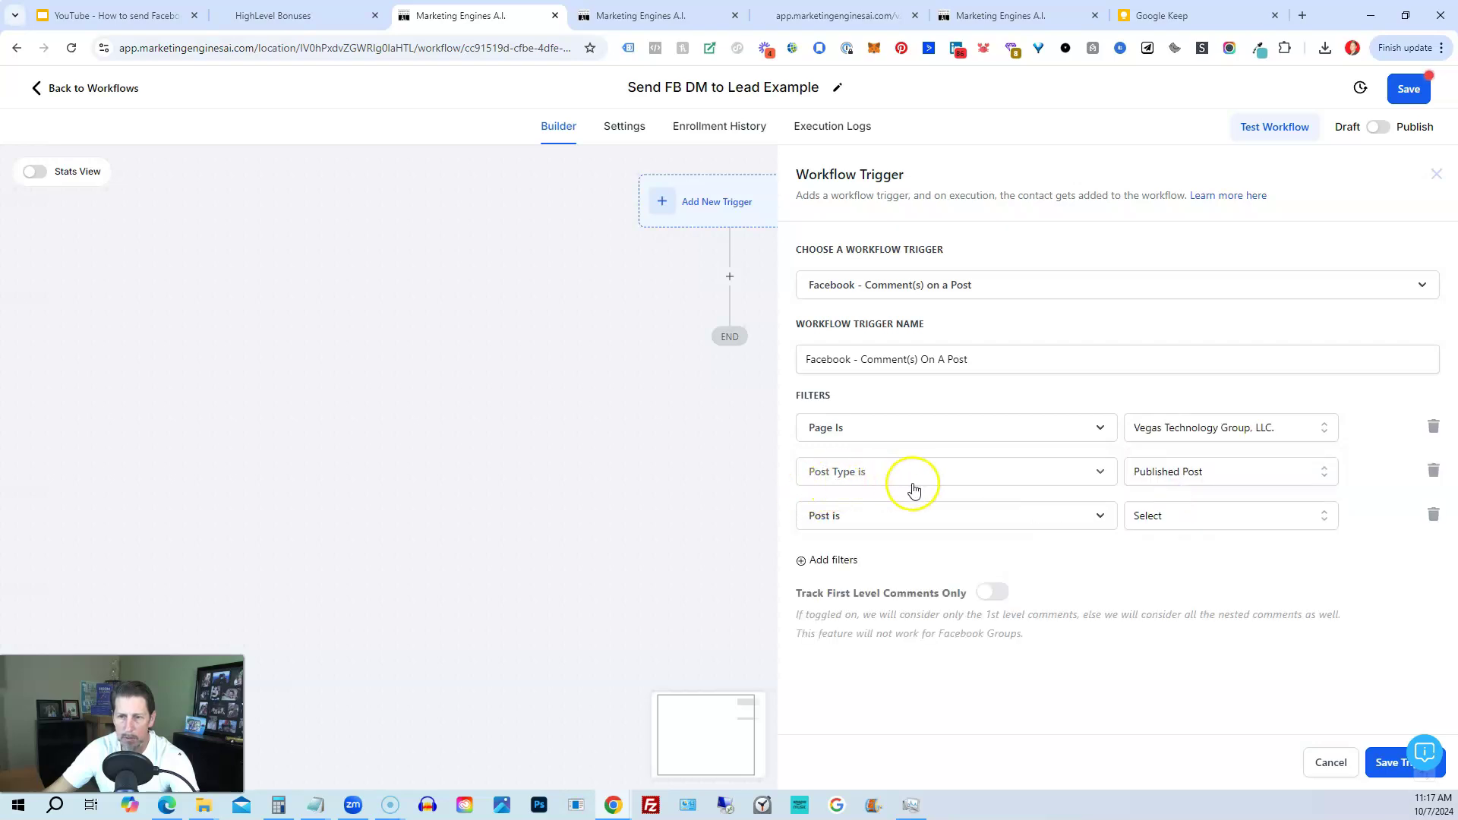
Limit the trigger to the published 07-Oct-2024 post and save it.
{"action": "left_click", "coordinate": [1232, 517]}
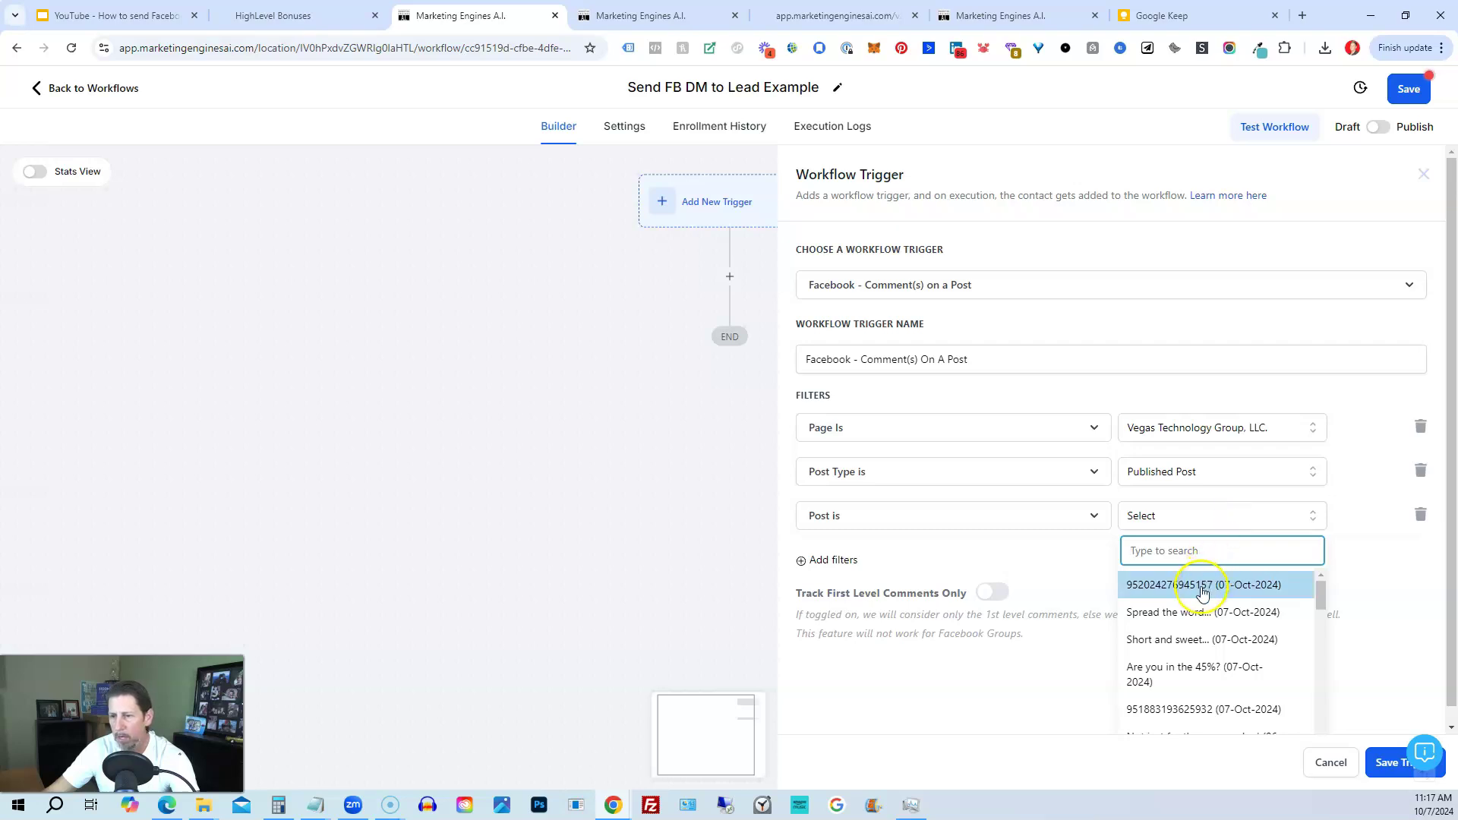
{"action": "scroll", "coordinate": [1202, 593], "scroll_direction": "down", "scroll_amount": 1}
{"action": "scroll", "coordinate": [1202, 600], "scroll_direction": "down", "scroll_amount": 5}
{"action": "scroll", "coordinate": [1202, 607], "scroll_direction": "down", "scroll_amount": 3}
{"action": "scroll", "coordinate": [1200, 627], "scroll_direction": "up", "scroll_amount": 3}
{"action": "scroll", "coordinate": [1200, 627], "scroll_direction": "up", "scroll_amount": 6}
{"action": "left_click", "coordinate": [1167, 590]}
{"action": "left_click", "coordinate": [1173, 600]}
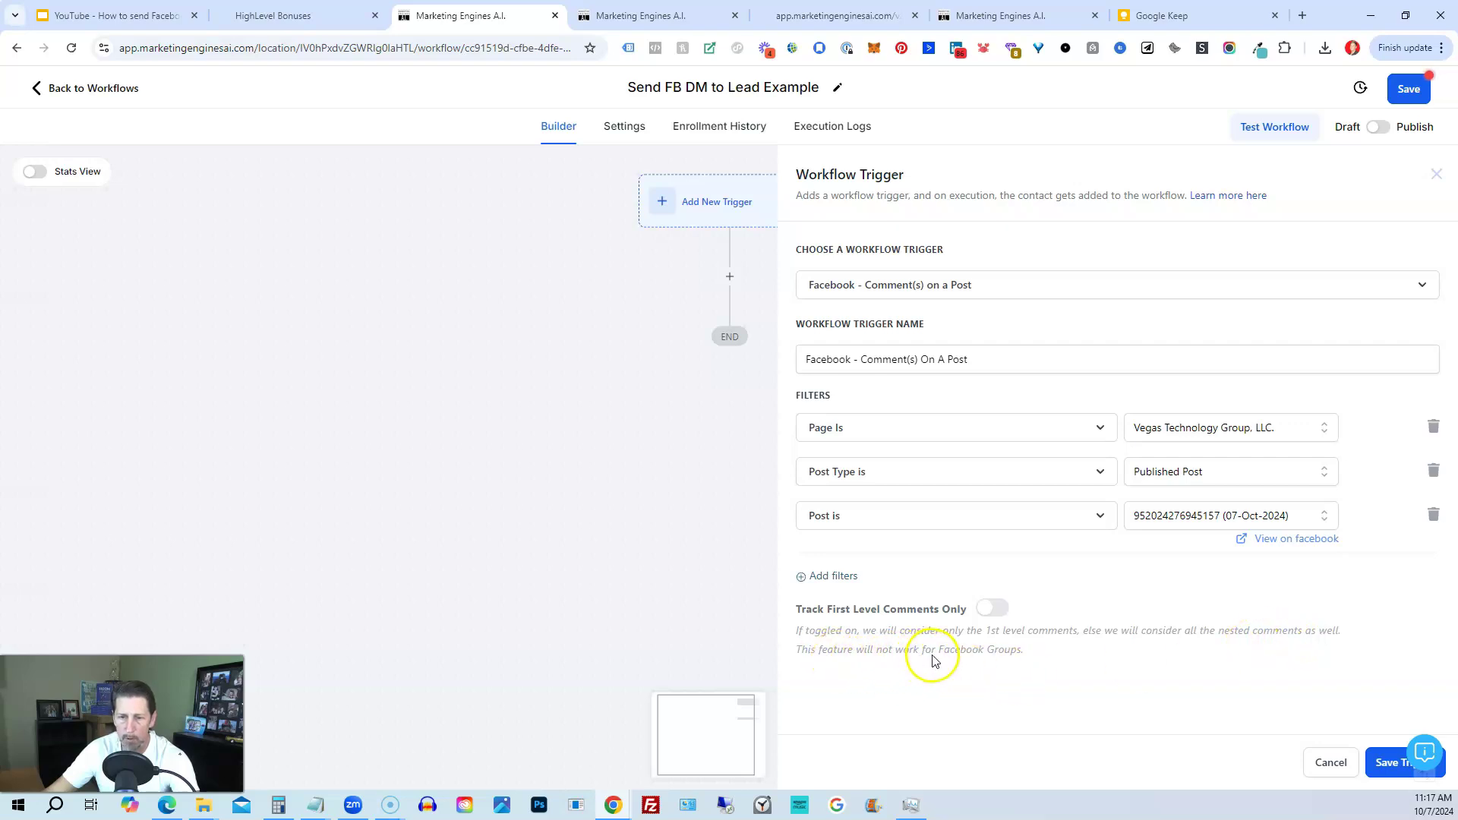
{"action": "left_click", "coordinate": [1380, 773]}
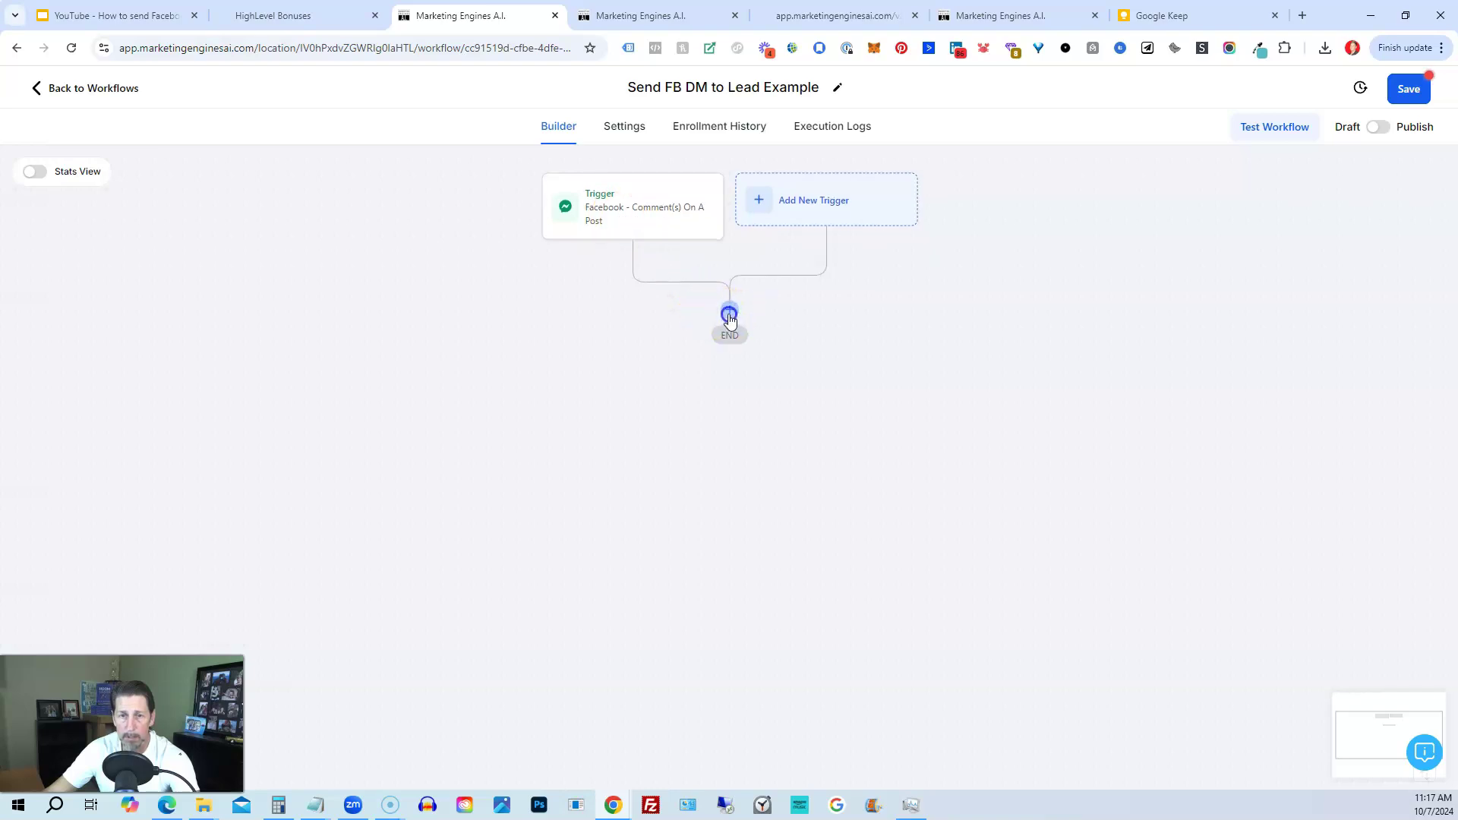
Add a Facebook Interactive Messenger action replying via DM with message 'Test' after the trigger.
{"action": "left_click", "coordinate": [730, 311]}
{"action": "type", "text": "face"}
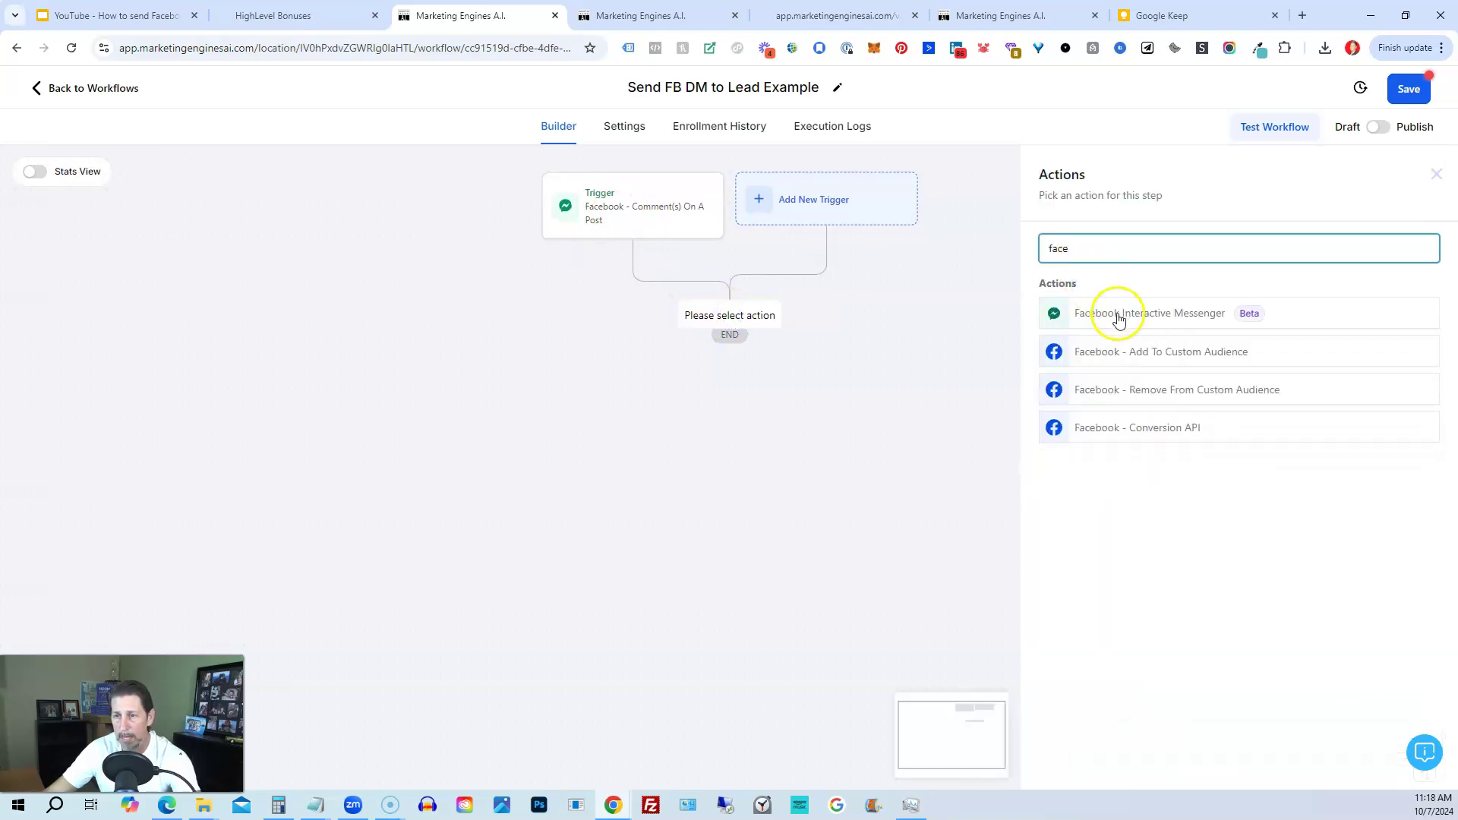
{"action": "left_click", "coordinate": [1183, 317]}
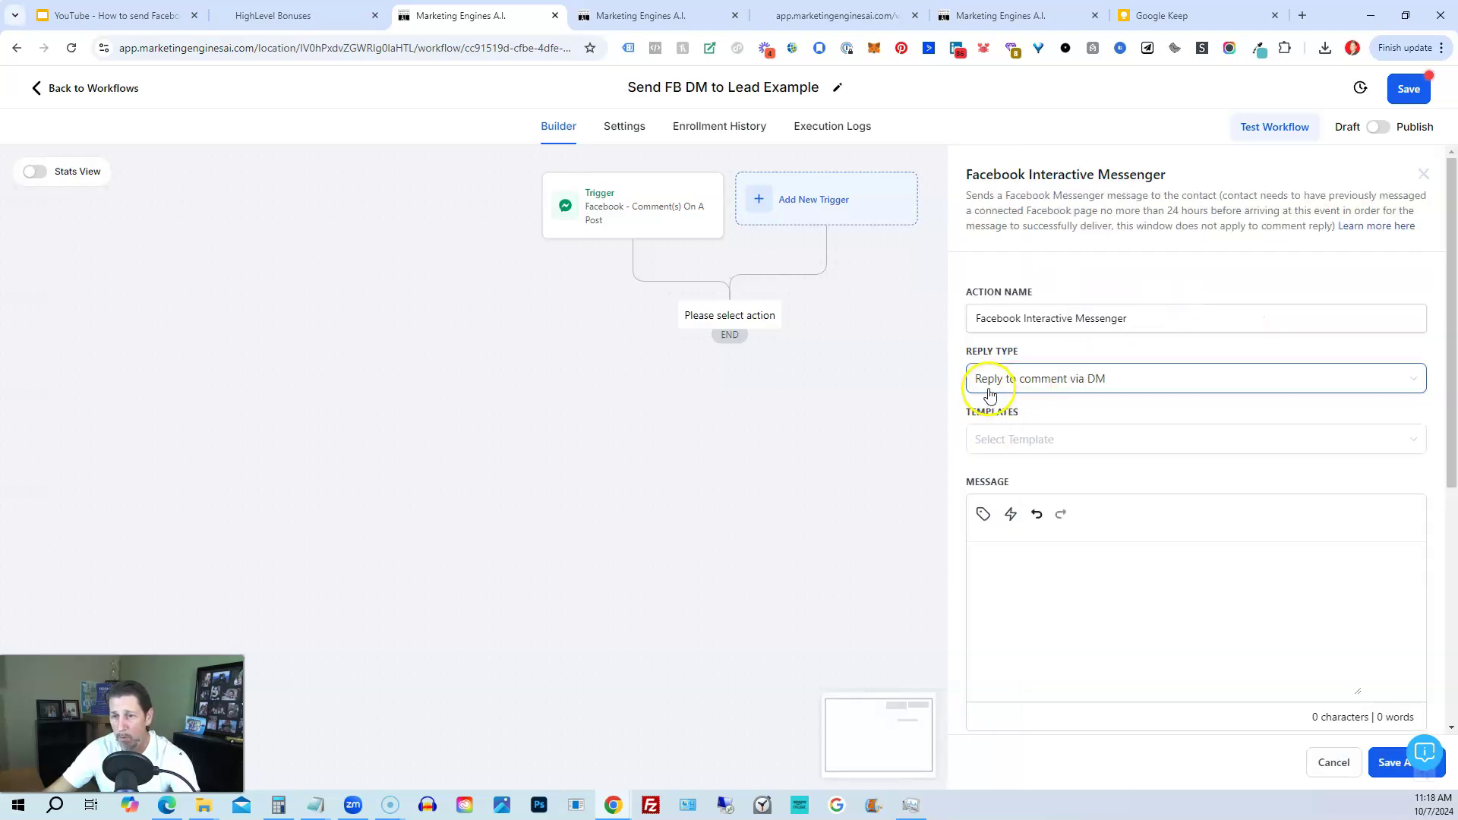
{"action": "left_click", "coordinate": [993, 377]}
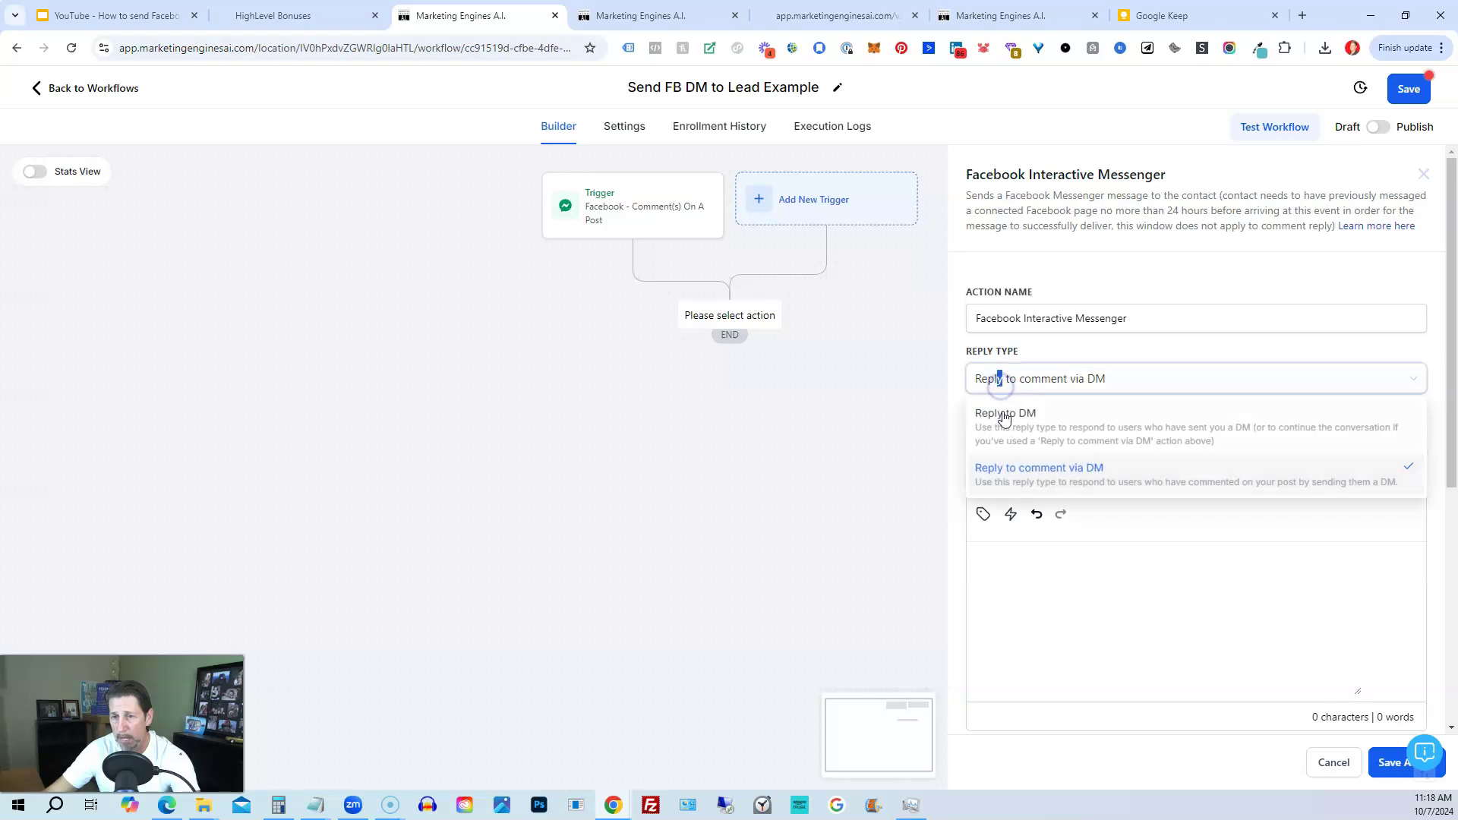
{"action": "left_click", "coordinate": [1013, 475]}
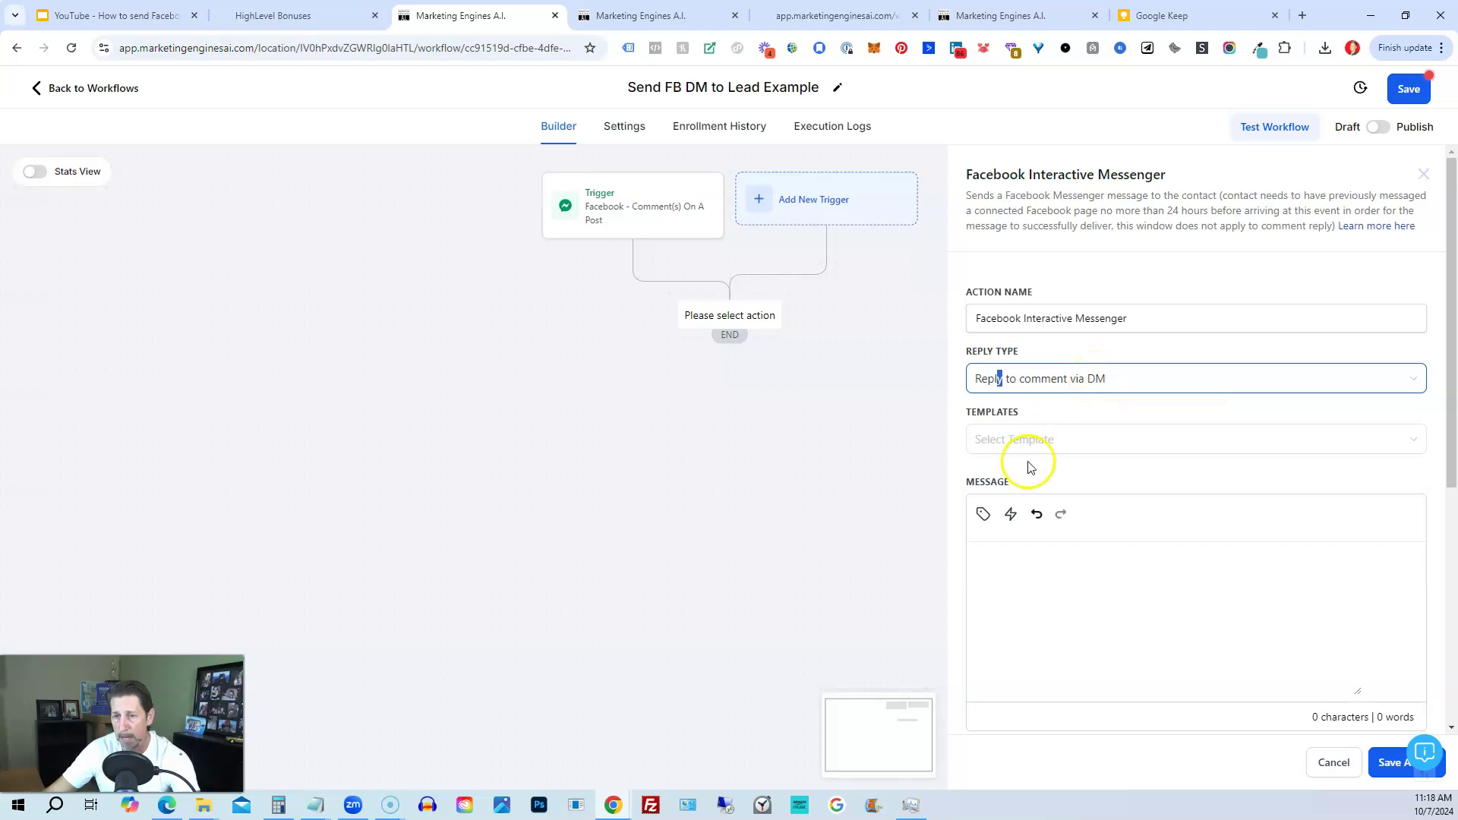
{"action": "left_click", "coordinate": [992, 575]}
{"action": "left_click", "coordinate": [1038, 583]}
{"action": "left_click", "coordinate": [1014, 572]}
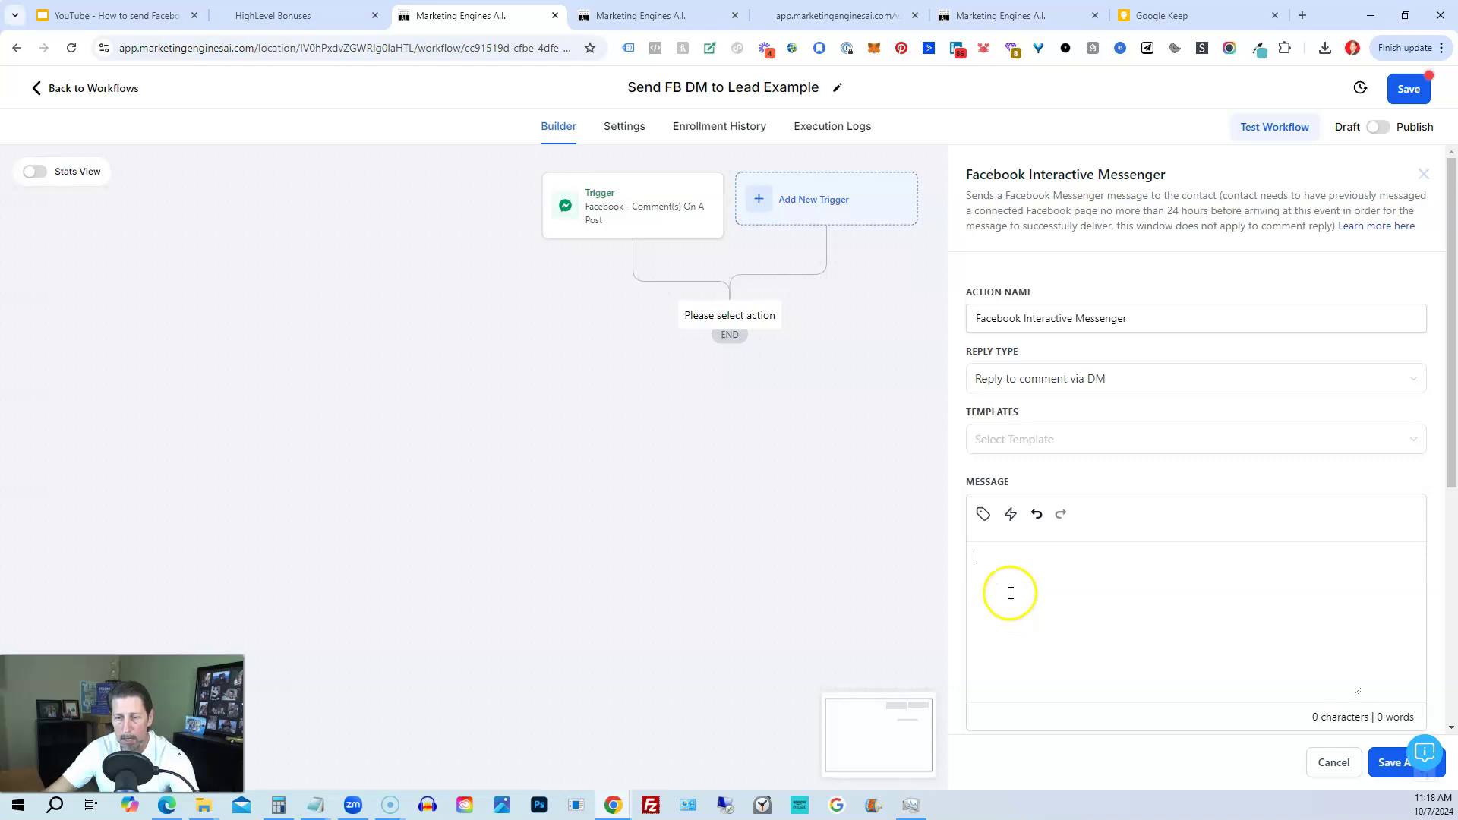
{"action": "type", "text": "Test"}
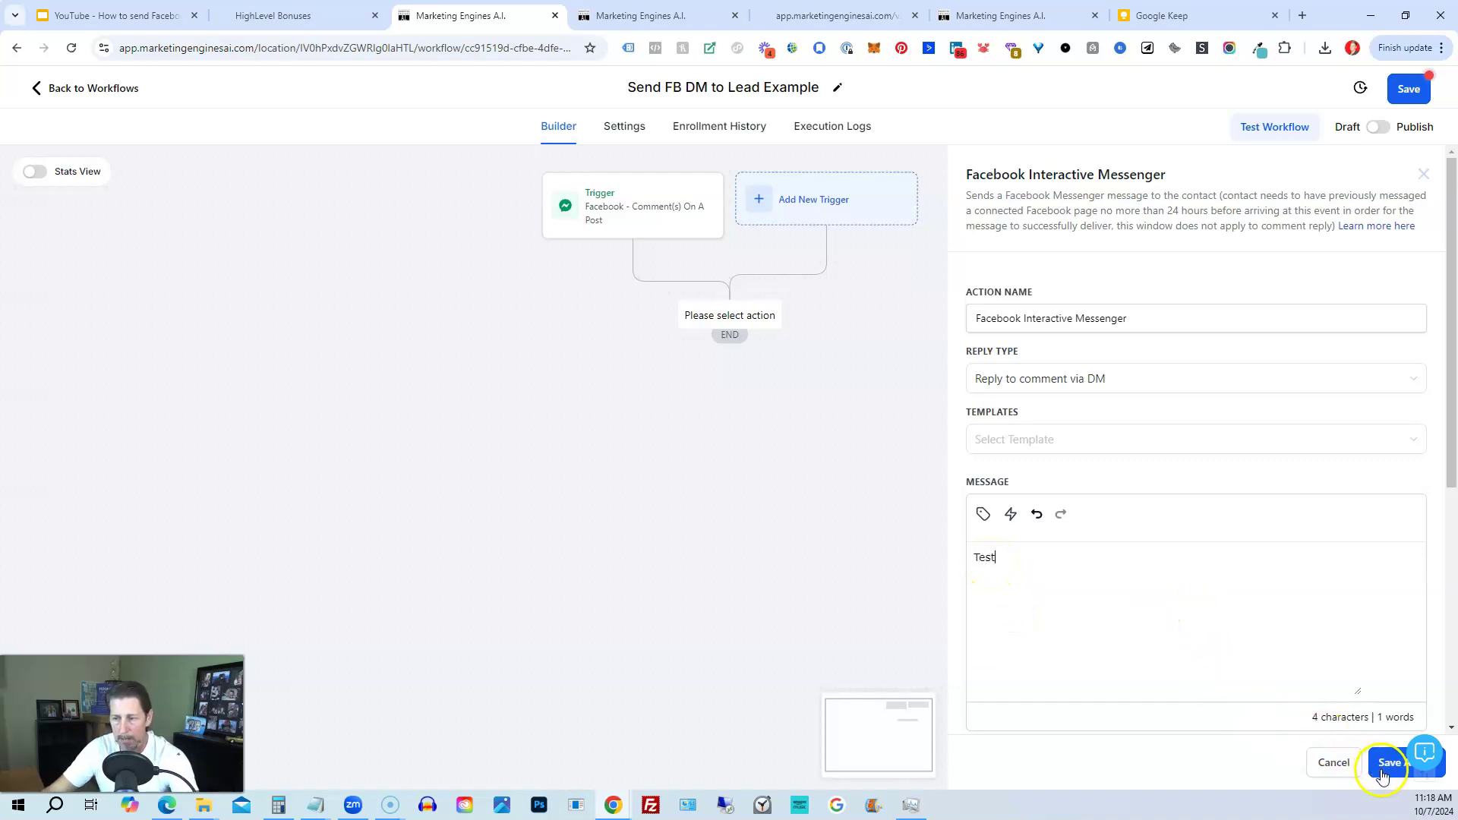
{"action": "left_click", "coordinate": [1382, 775]}
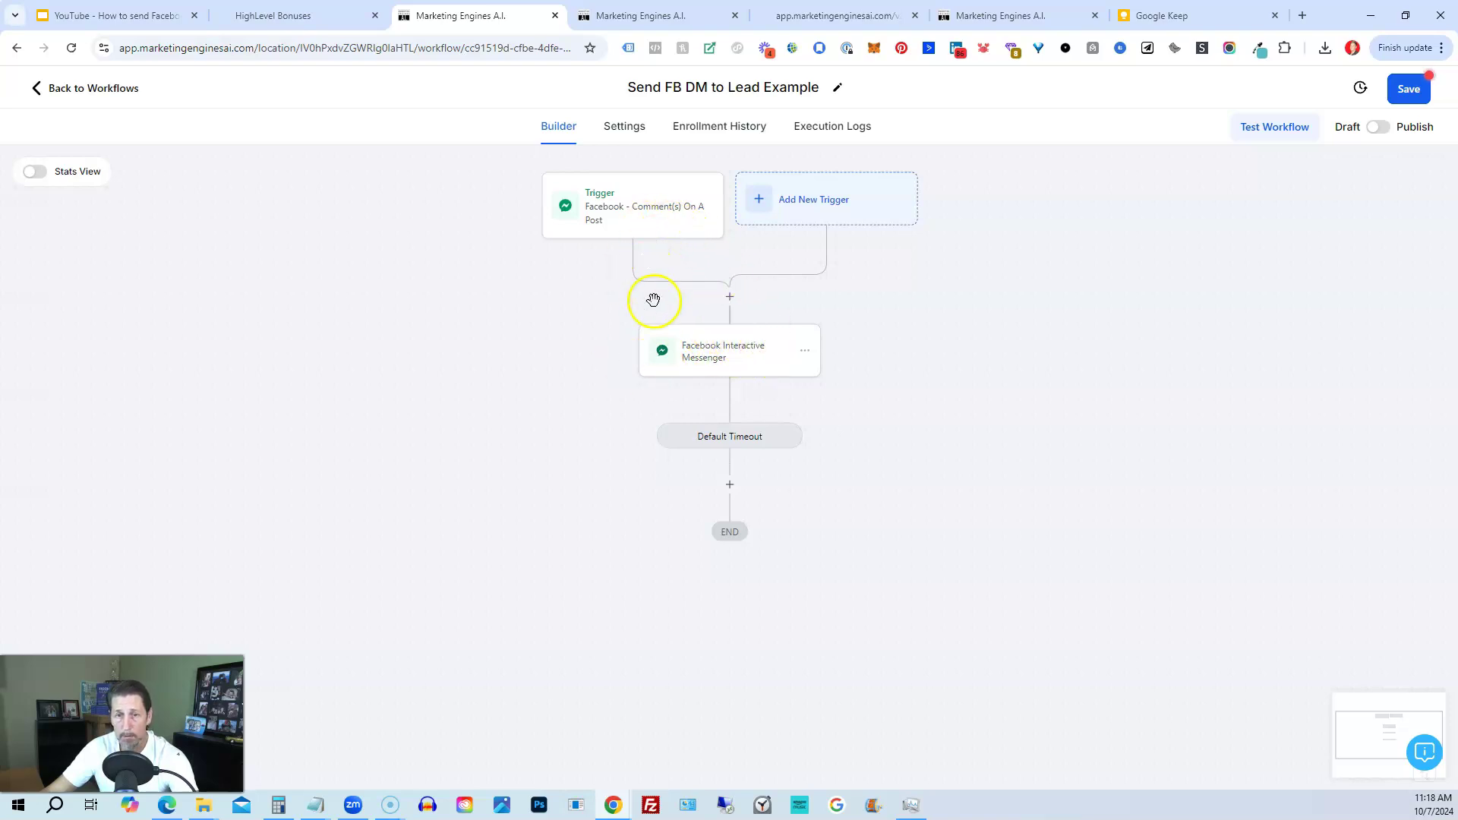
Save the workflow and go back to the Workflow List.
{"action": "left_click", "coordinate": [1416, 90]}
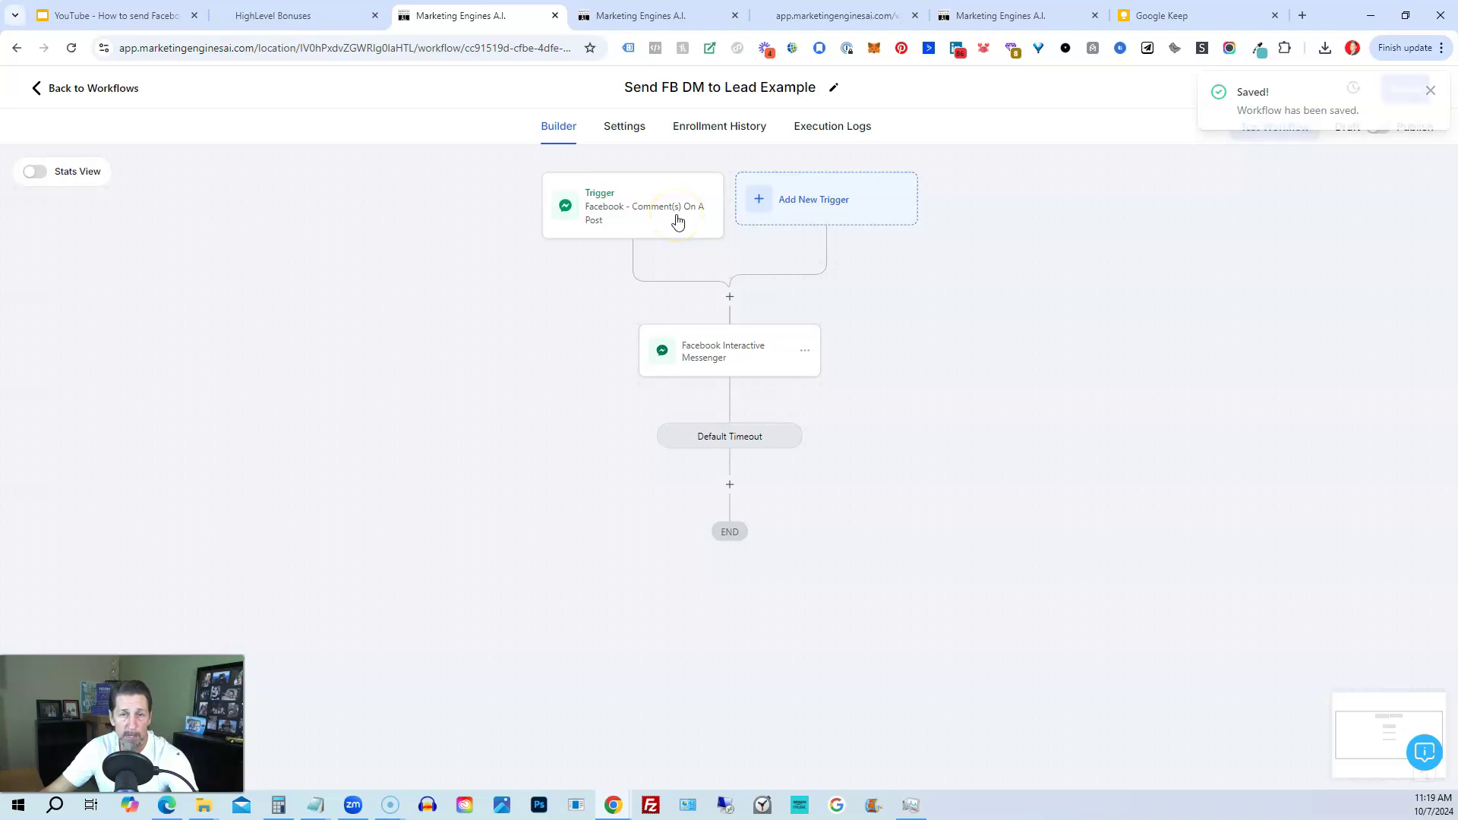
{"action": "left_click", "coordinate": [105, 89]}
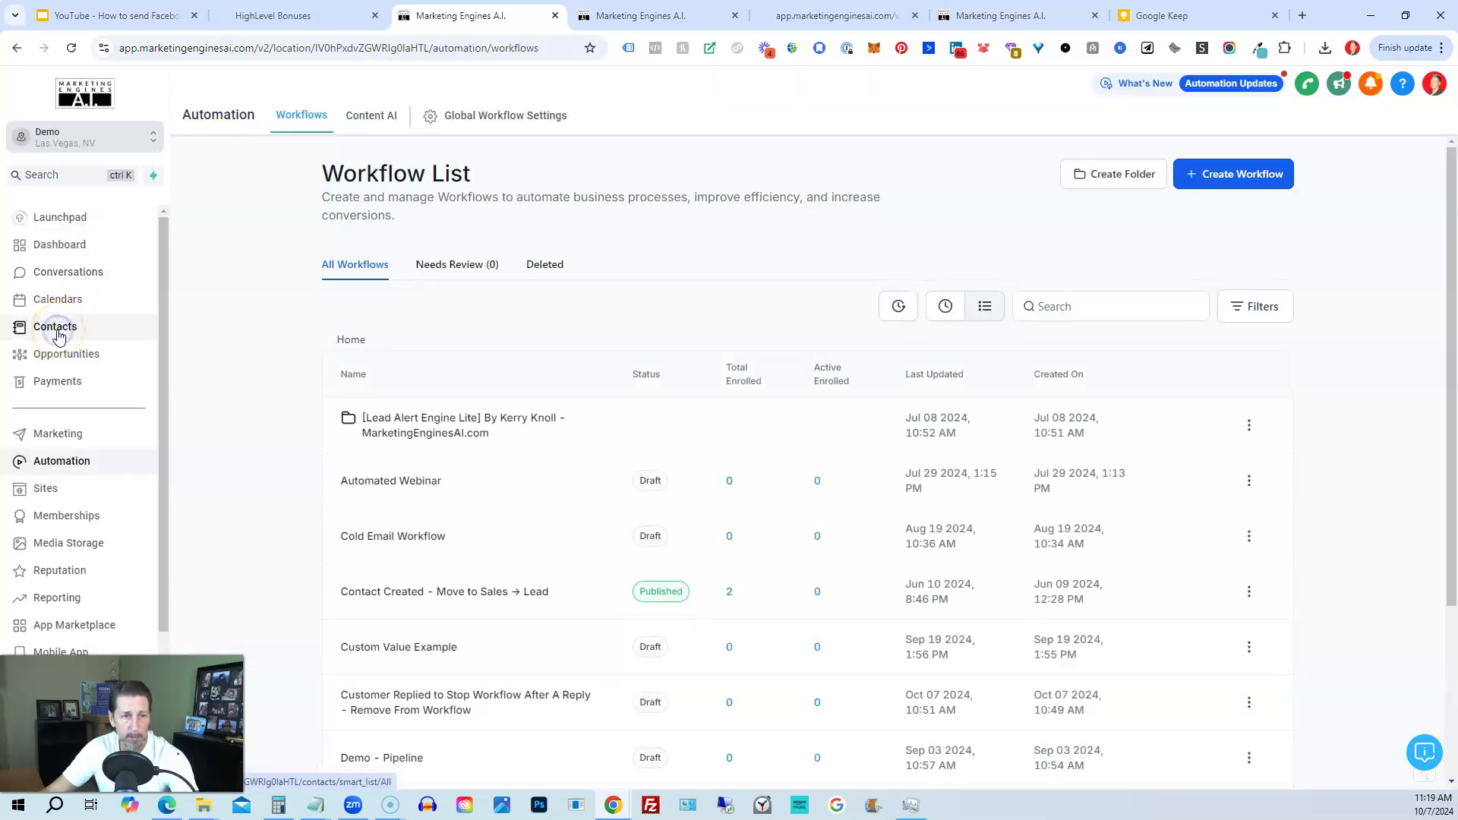
View the third contact's record from Contacts, then the HighLevel Bonuses landing page preview.
{"action": "left_click", "coordinate": [58, 334]}
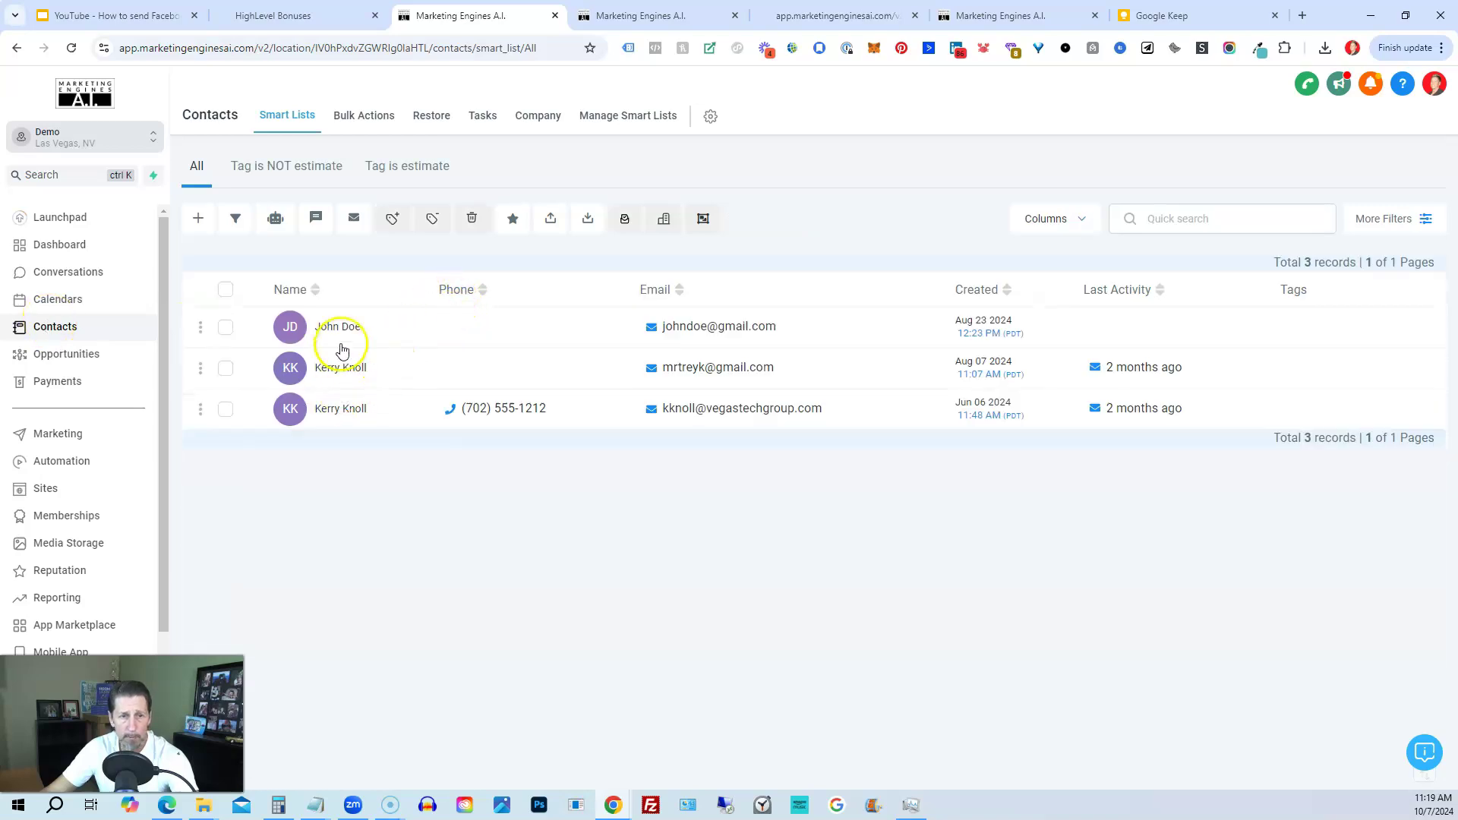
{"action": "left_click", "coordinate": [348, 414]}
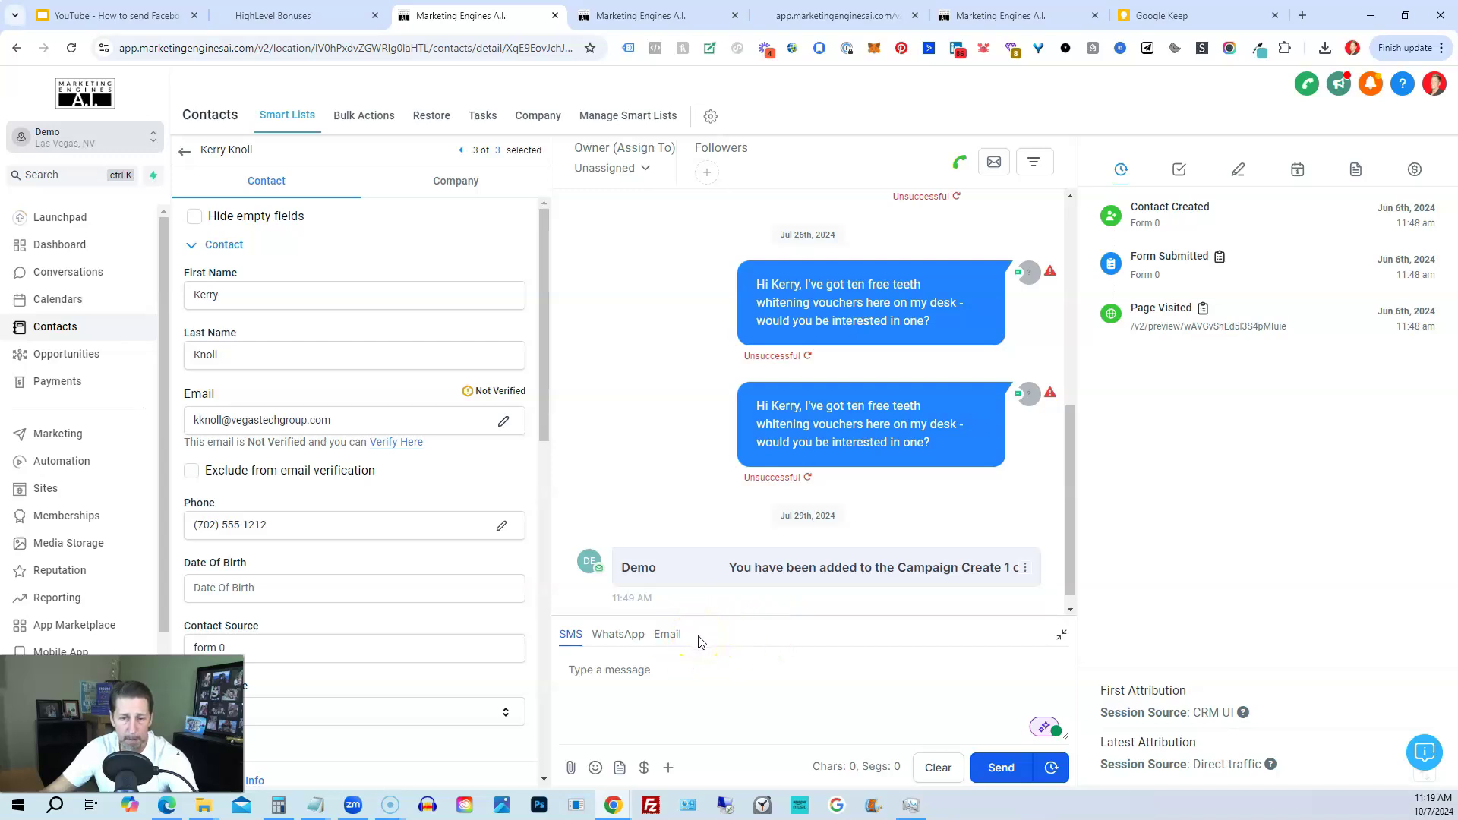
{"action": "left_click", "coordinate": [701, 641]}
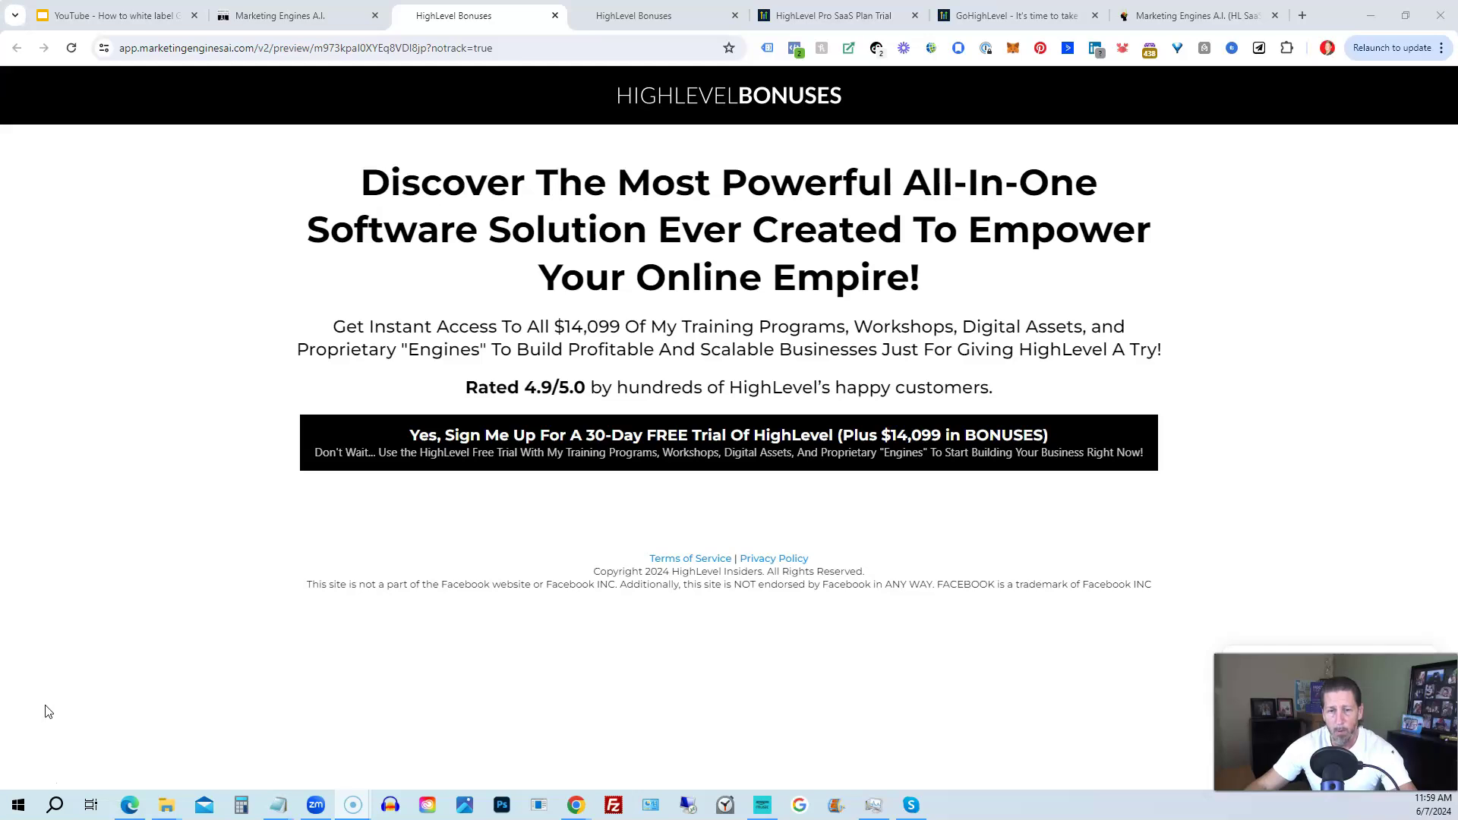
Preview the 'Yes, Sign Me Up' free-trial form, then switch to the second HighLevel Bonuses tab.
{"action": "left_click", "coordinate": [544, 461]}
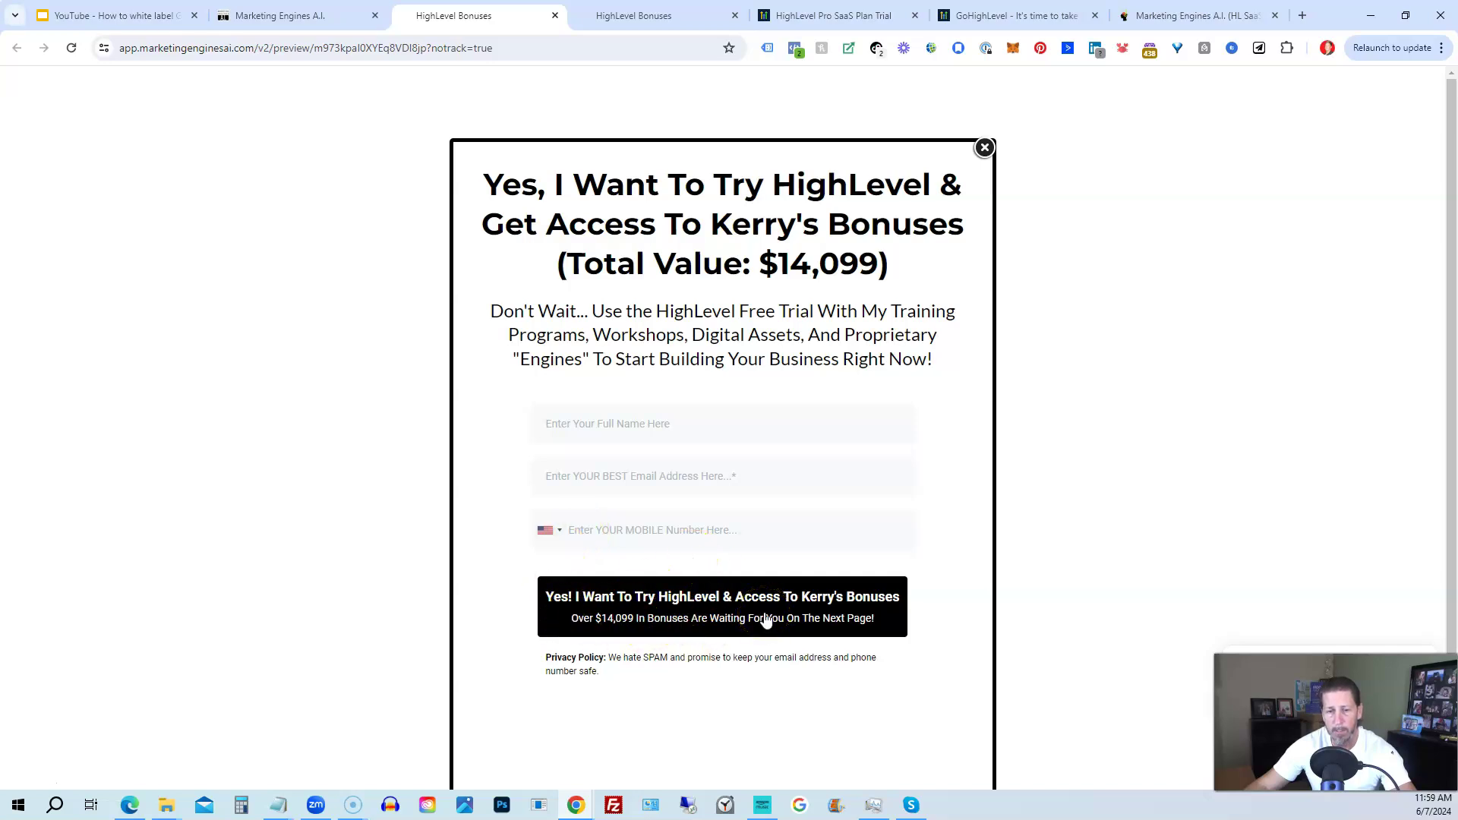
{"action": "left_click", "coordinate": [648, 15]}
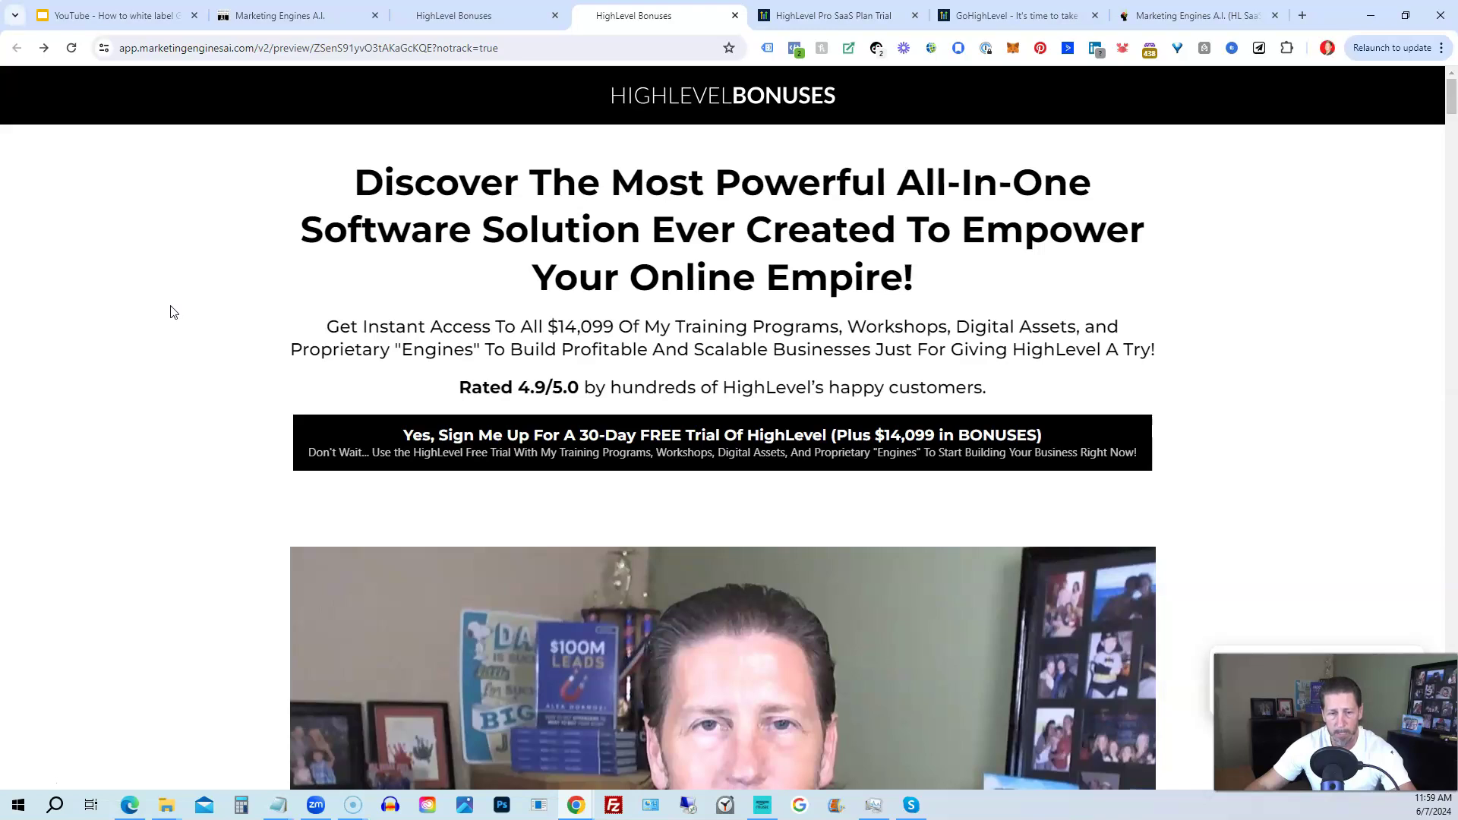
Scroll past the video, agency lists and HighLevel Insiders to the two $299.99 Masterclass courses.
{"action": "scroll", "coordinate": [173, 311], "scroll_direction": "down", "scroll_amount": 3}
{"action": "scroll", "coordinate": [171, 314], "scroll_direction": "down", "scroll_amount": 2}
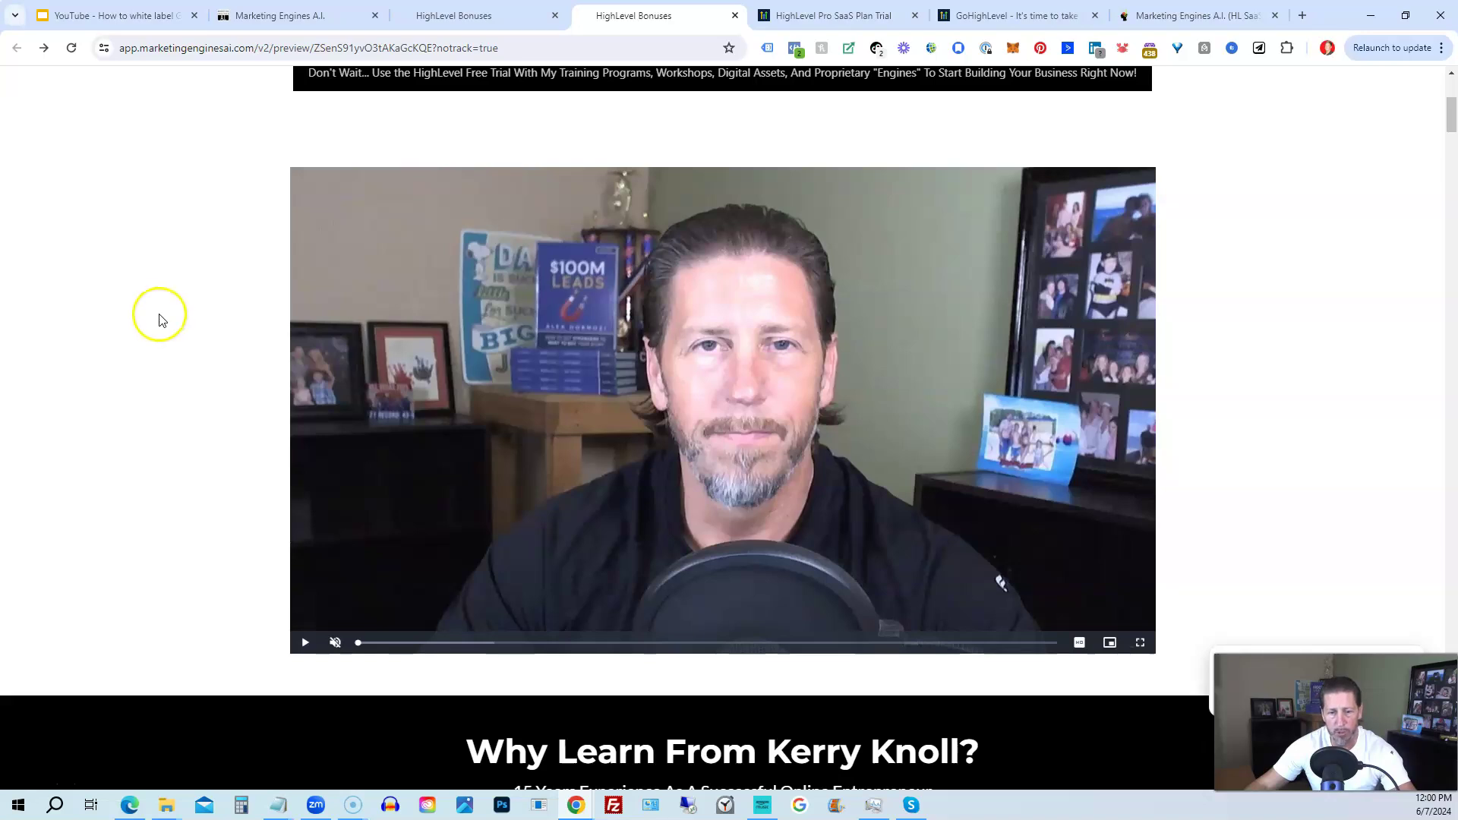
{"action": "scroll", "coordinate": [161, 318], "scroll_direction": "down", "scroll_amount": 4}
{"action": "scroll", "coordinate": [159, 317], "scroll_direction": "down", "scroll_amount": 2}
{"action": "scroll", "coordinate": [158, 313], "scroll_direction": "down", "scroll_amount": 1}
{"action": "scroll", "coordinate": [158, 313], "scroll_direction": "down", "scroll_amount": 3}
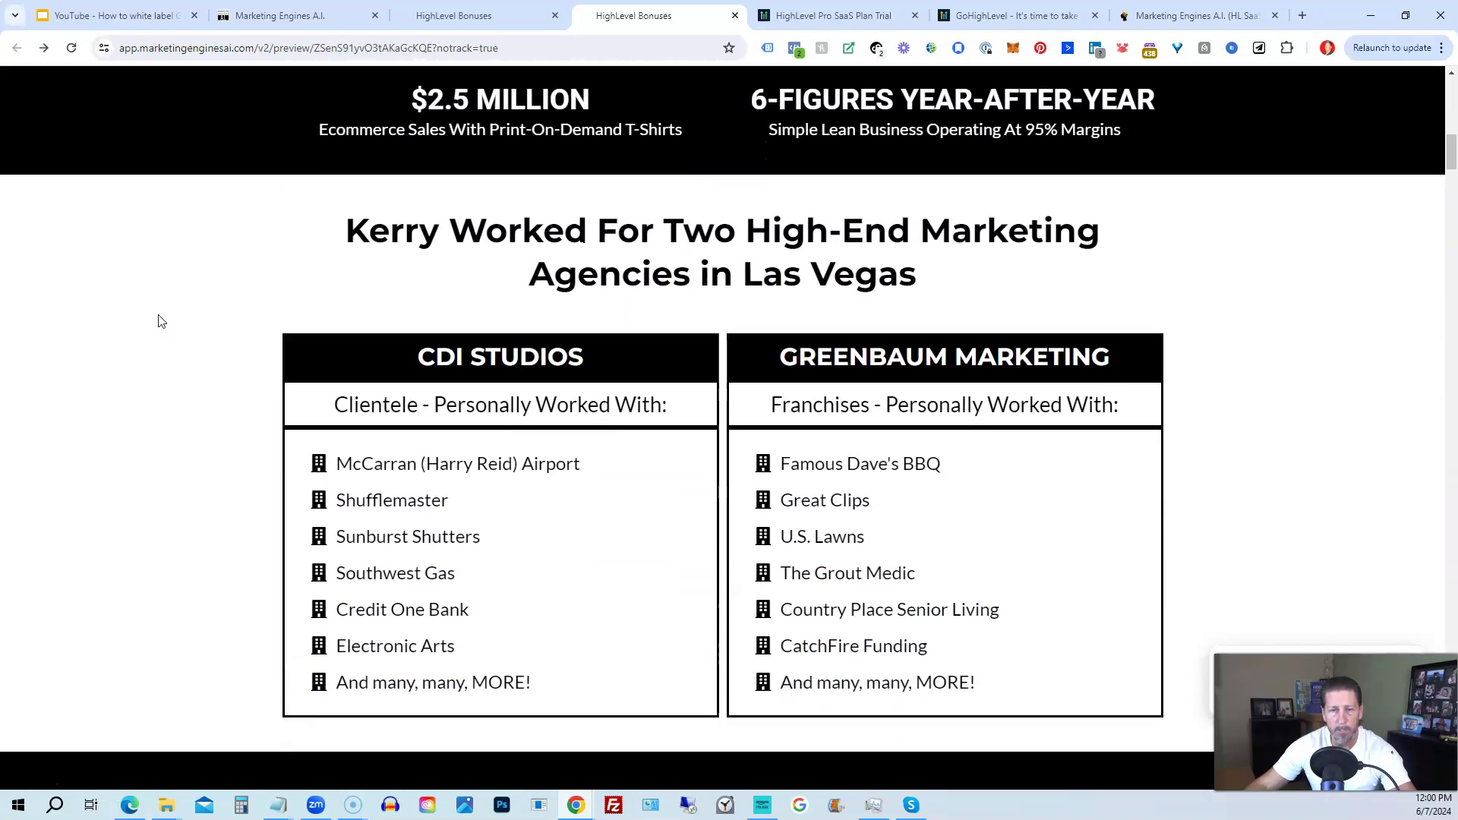
{"action": "scroll", "coordinate": [156, 324], "scroll_direction": "down", "scroll_amount": 2}
{"action": "scroll", "coordinate": [156, 324], "scroll_direction": "down", "scroll_amount": 2}
{"action": "scroll", "coordinate": [154, 325], "scroll_direction": "down", "scroll_amount": 2}
{"action": "scroll", "coordinate": [154, 325], "scroll_direction": "down", "scroll_amount": 2}
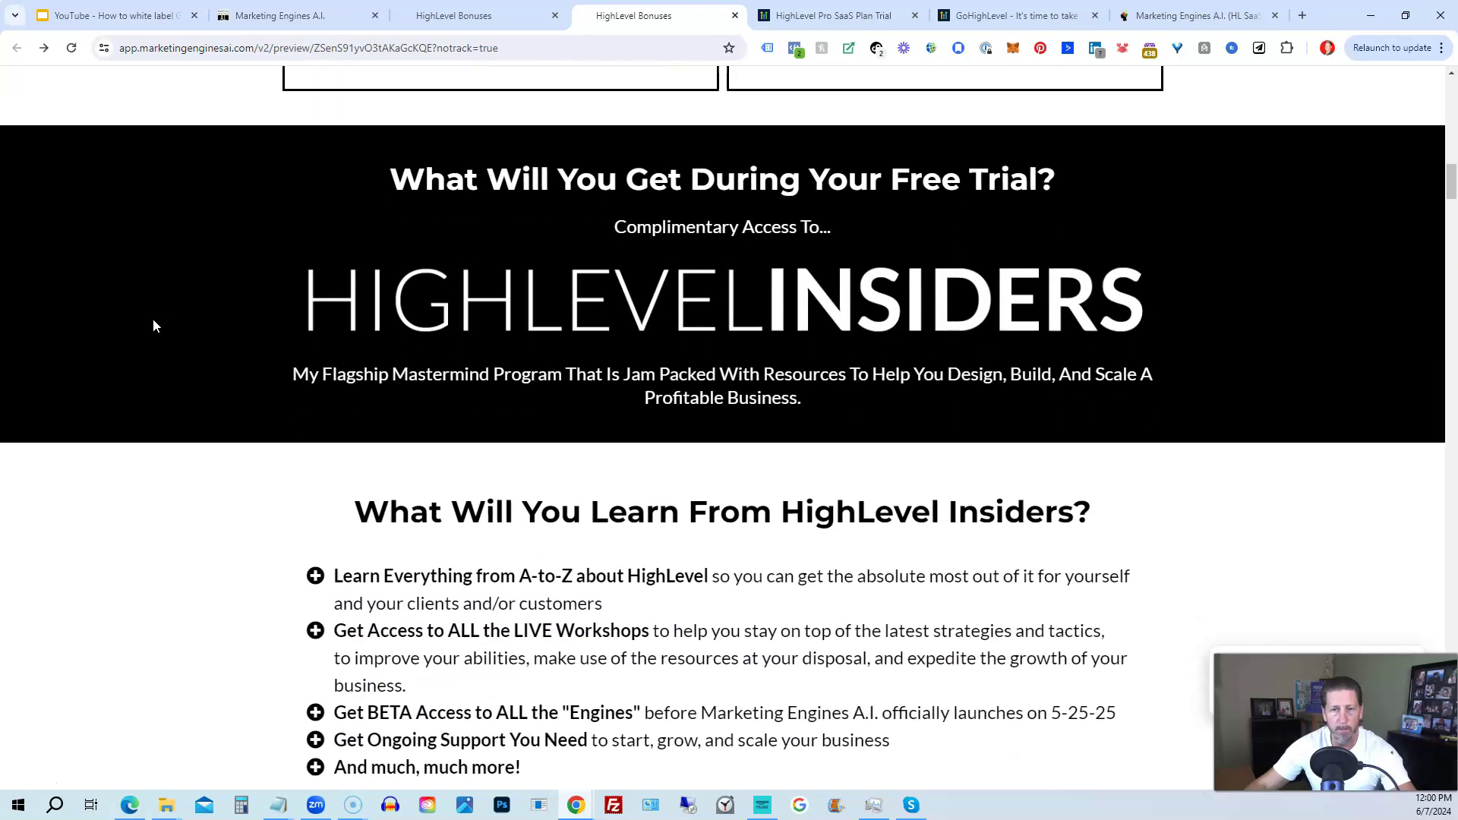
{"action": "scroll", "coordinate": [154, 325], "scroll_direction": "down", "scroll_amount": 1}
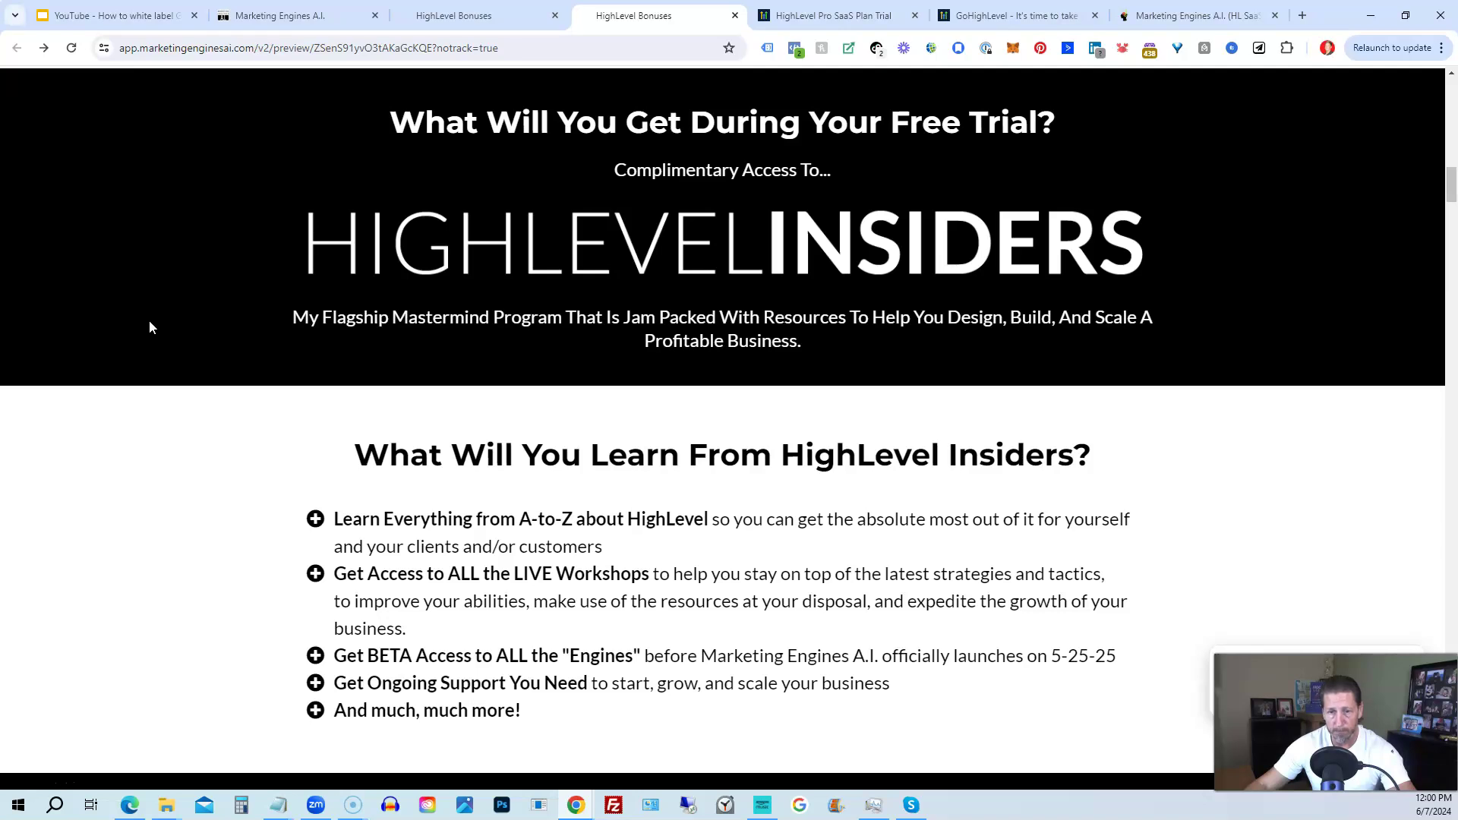
{"action": "scroll", "coordinate": [156, 360], "scroll_direction": "down", "scroll_amount": 2}
{"action": "scroll", "coordinate": [154, 366], "scroll_direction": "down", "scroll_amount": 3}
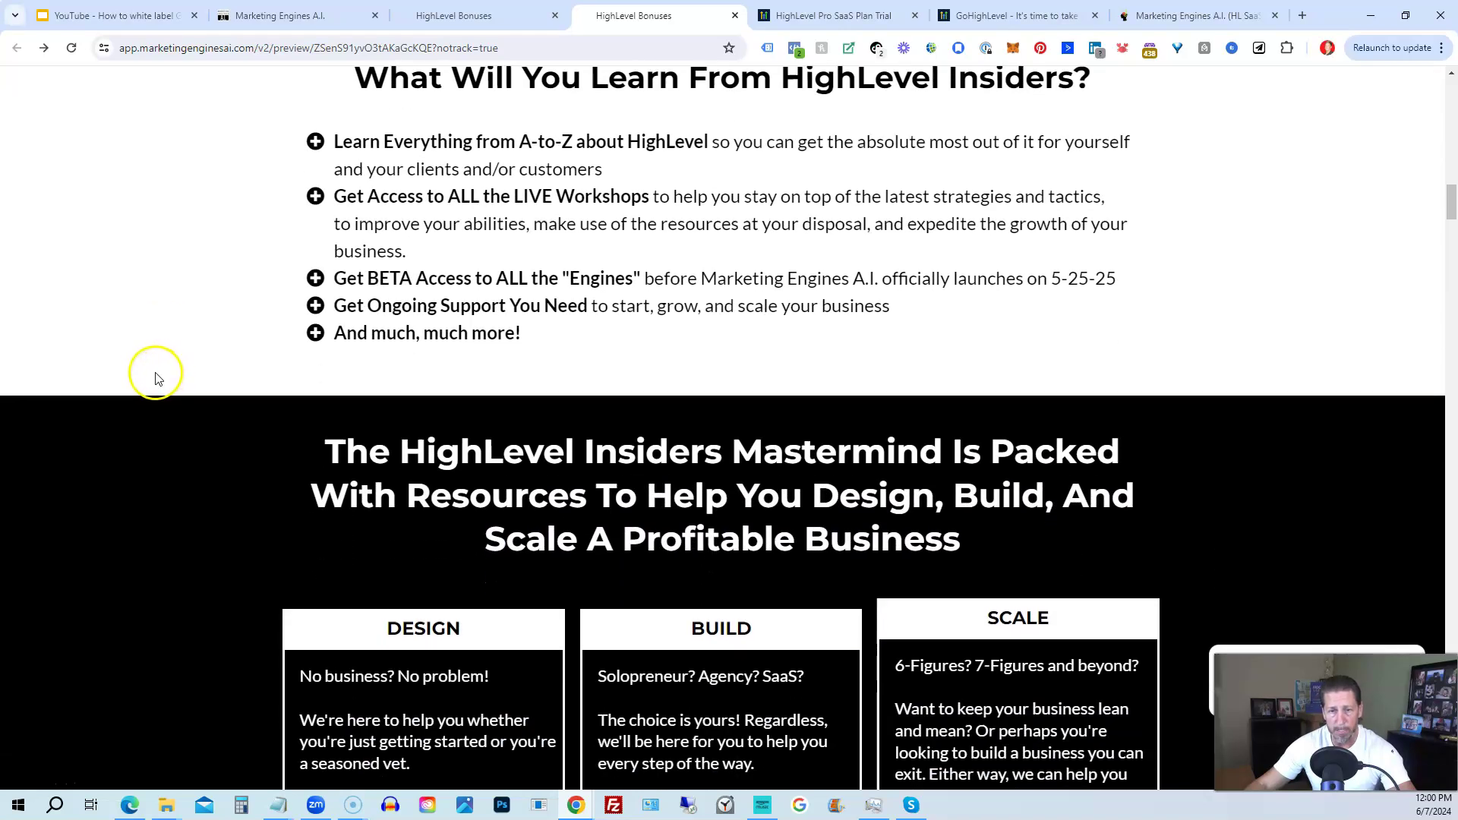
{"action": "scroll", "coordinate": [153, 371], "scroll_direction": "down", "scroll_amount": 2}
{"action": "scroll", "coordinate": [152, 371], "scroll_direction": "down", "scroll_amount": 2}
{"action": "scroll", "coordinate": [151, 370], "scroll_direction": "down", "scroll_amount": 1}
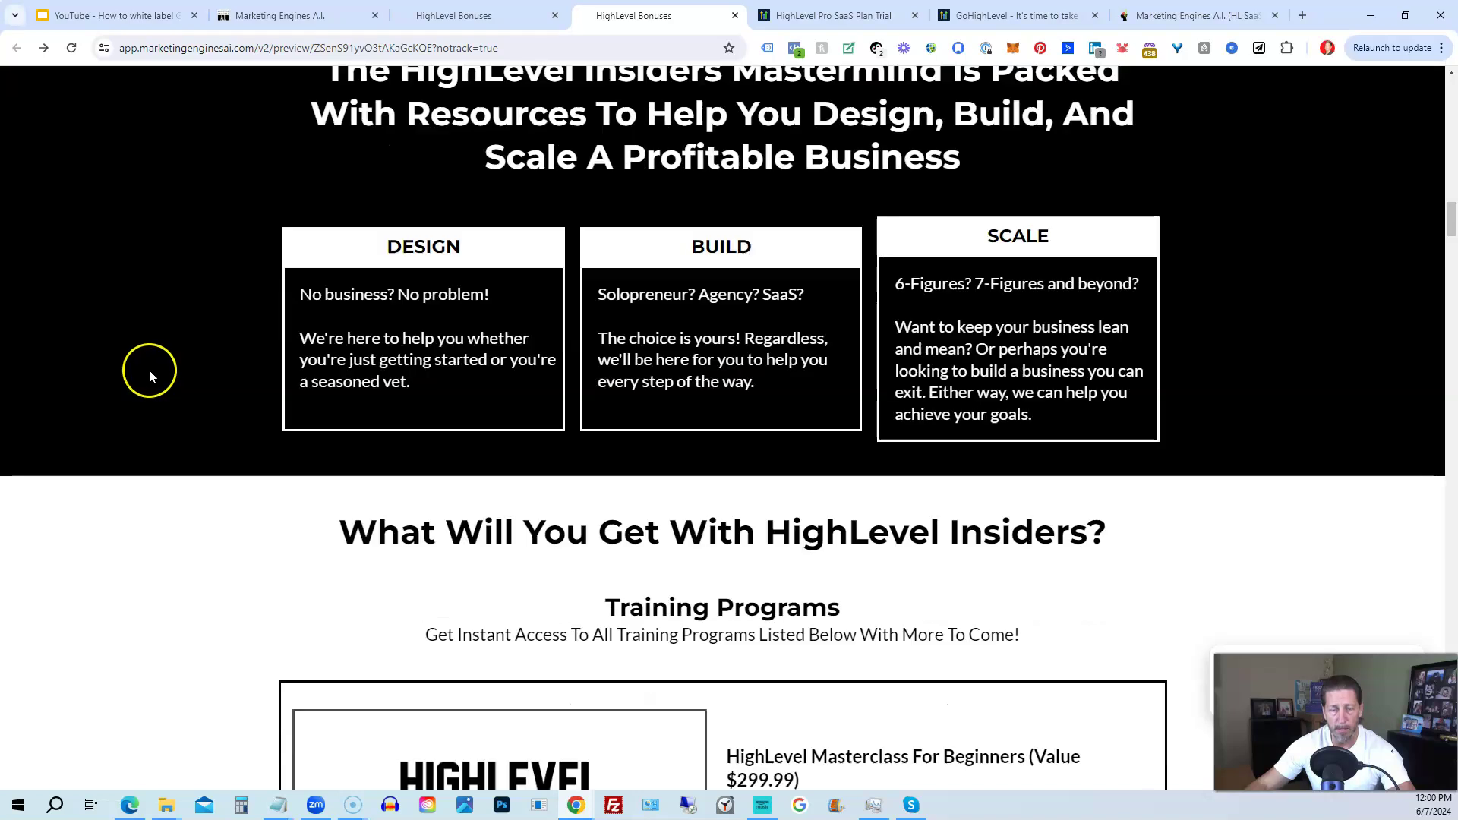
{"action": "scroll", "coordinate": [149, 375], "scroll_direction": "down", "scroll_amount": 2}
{"action": "scroll", "coordinate": [149, 375], "scroll_direction": "down", "scroll_amount": 1}
{"action": "scroll", "coordinate": [148, 376], "scroll_direction": "down", "scroll_amount": 2}
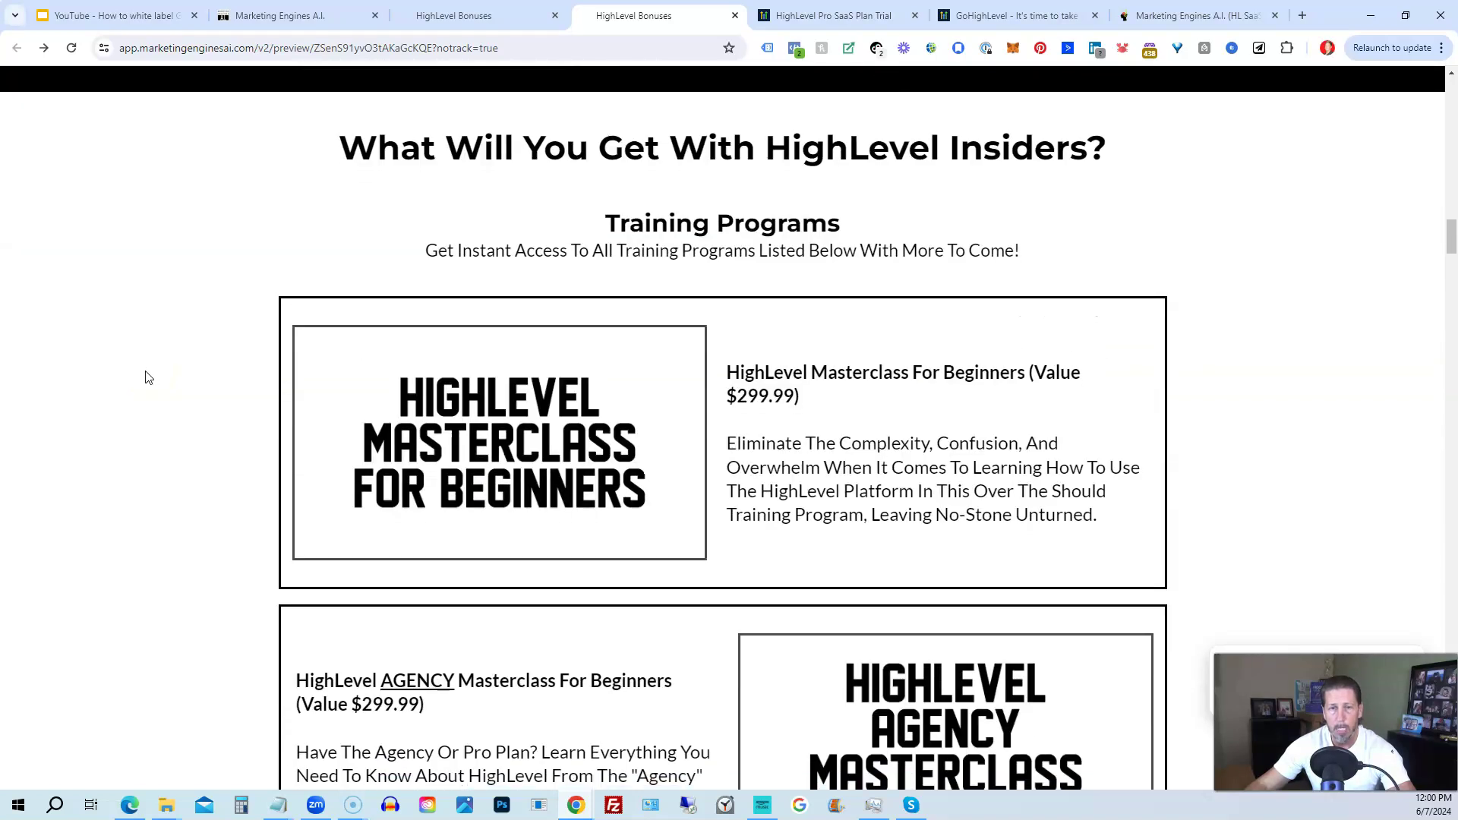
{"action": "scroll", "coordinate": [147, 378], "scroll_direction": "down", "scroll_amount": 1}
{"action": "scroll", "coordinate": [148, 377], "scroll_direction": "down", "scroll_amount": 1}
{"action": "left_click", "coordinate": [150, 370]}
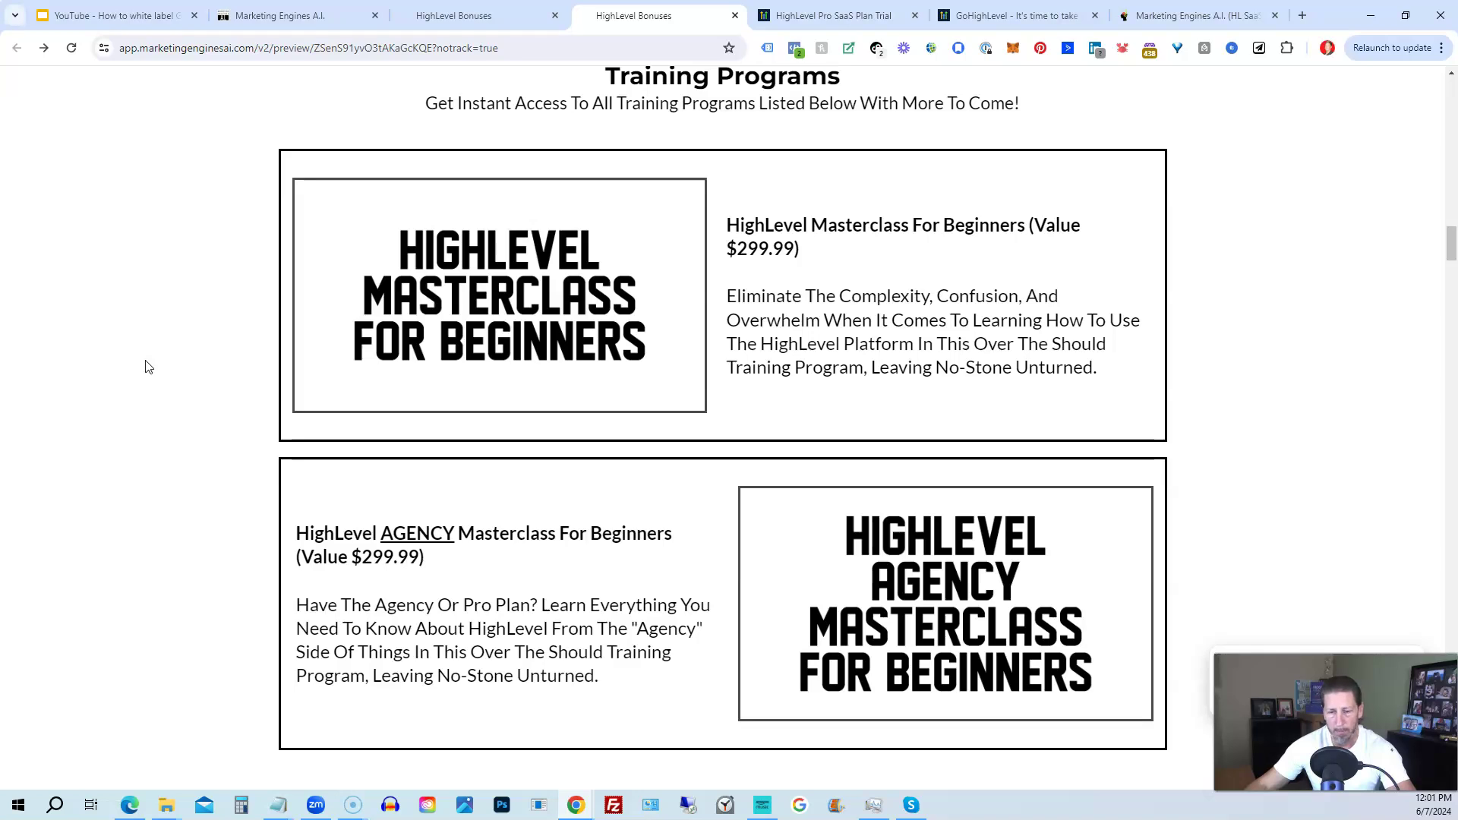
Scroll through the BETA Access engines to the Reputation Review and Customer Referral Engine cards.
{"action": "scroll", "coordinate": [143, 369], "scroll_direction": "down", "scroll_amount": 3}
{"action": "scroll", "coordinate": [141, 371], "scroll_direction": "down", "scroll_amount": 3}
{"action": "scroll", "coordinate": [139, 372], "scroll_direction": "down", "scroll_amount": 3}
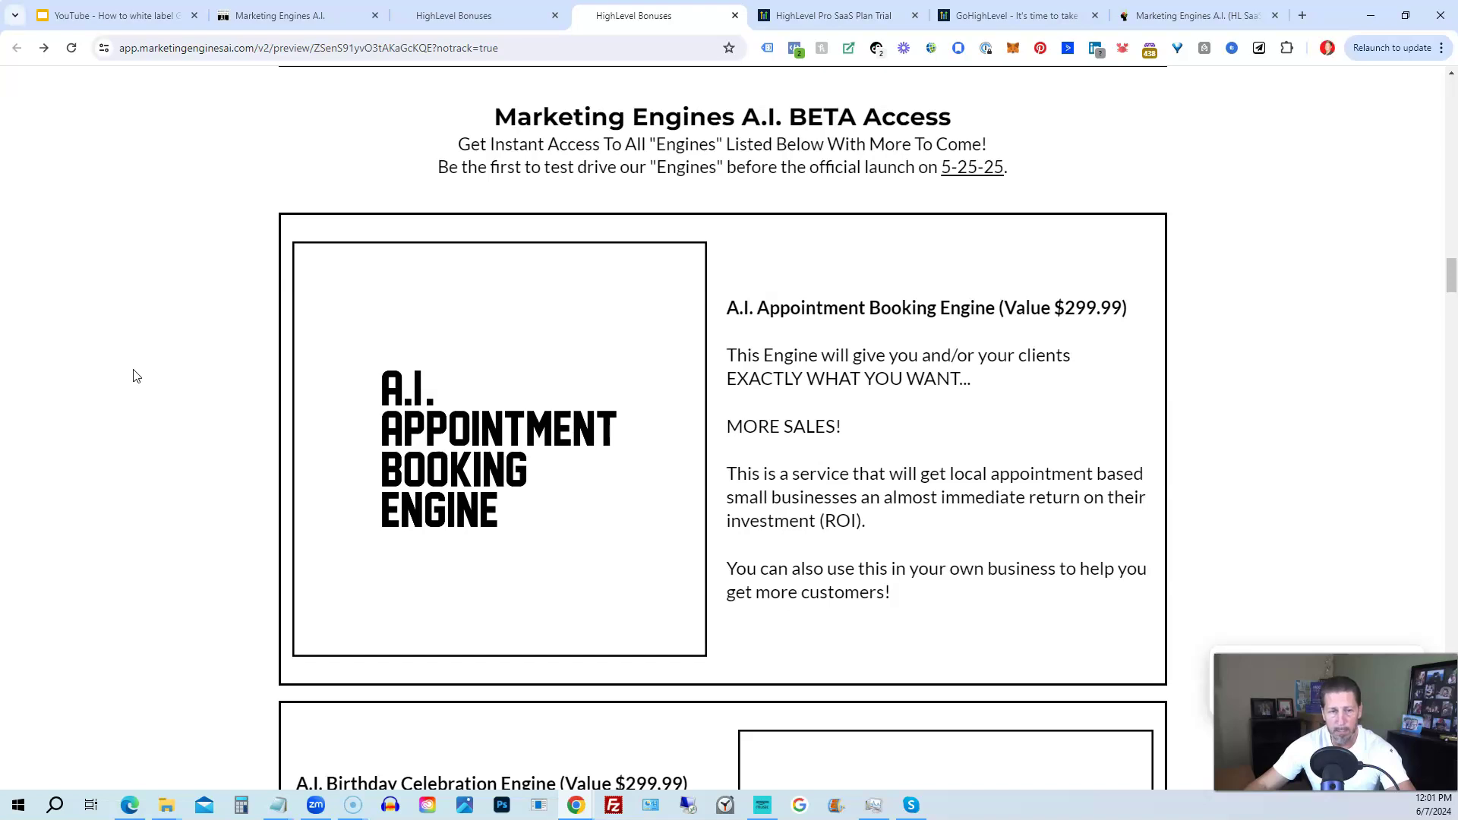
{"action": "scroll", "coordinate": [135, 376], "scroll_direction": "down", "scroll_amount": 2}
{"action": "scroll", "coordinate": [135, 375], "scroll_direction": "down", "scroll_amount": 4}
{"action": "scroll", "coordinate": [134, 377], "scroll_direction": "down", "scroll_amount": 1}
{"action": "scroll", "coordinate": [134, 377], "scroll_direction": "down", "scroll_amount": 1}
{"action": "scroll", "coordinate": [134, 377], "scroll_direction": "down", "scroll_amount": 3}
{"action": "scroll", "coordinate": [131, 381], "scroll_direction": "down", "scroll_amount": 3}
{"action": "scroll", "coordinate": [131, 381], "scroll_direction": "down", "scroll_amount": 1}
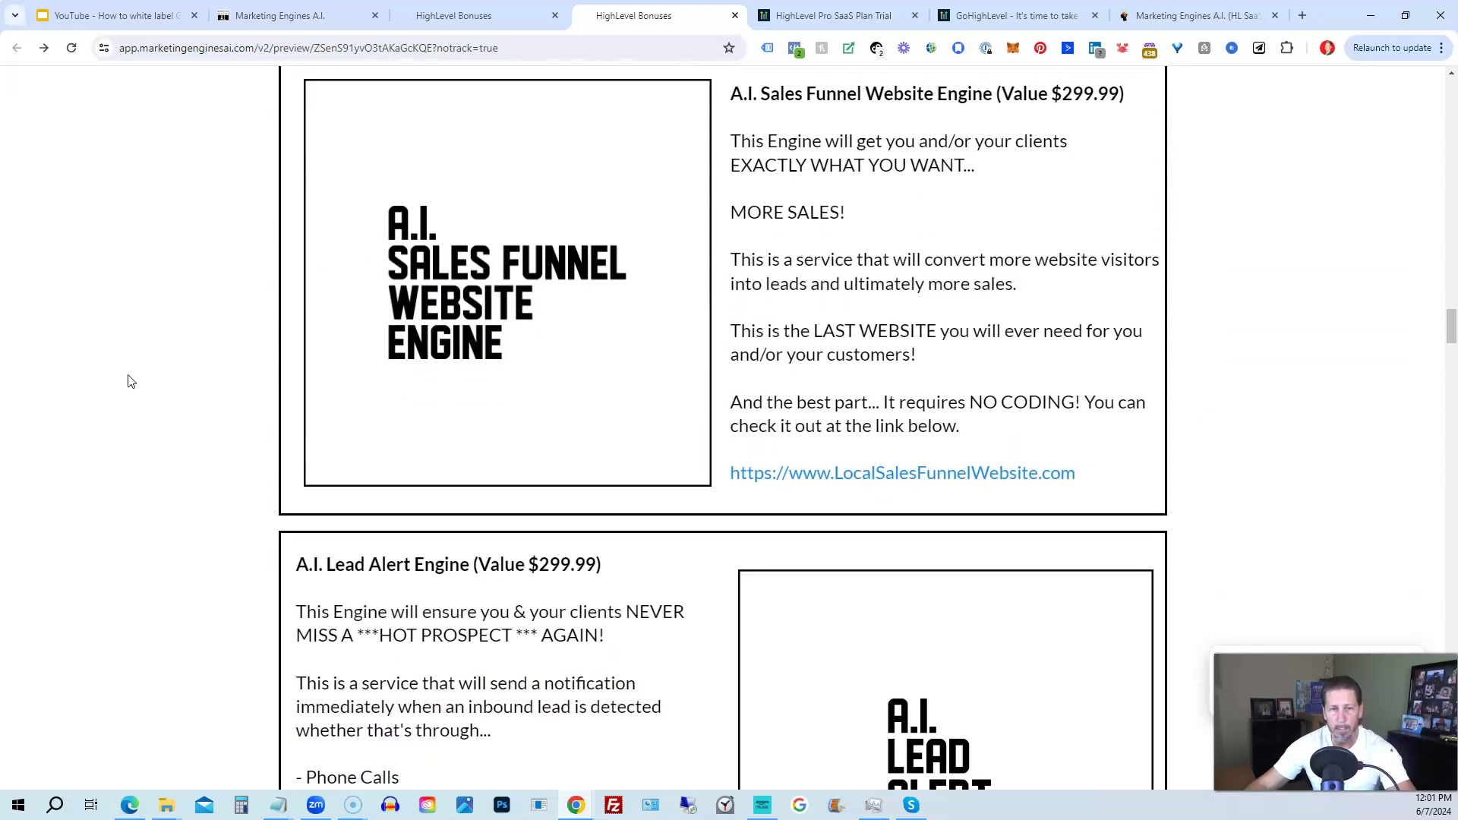
{"action": "scroll", "coordinate": [130, 381], "scroll_direction": "down", "scroll_amount": 3}
{"action": "scroll", "coordinate": [131, 381], "scroll_direction": "down", "scroll_amount": 2}
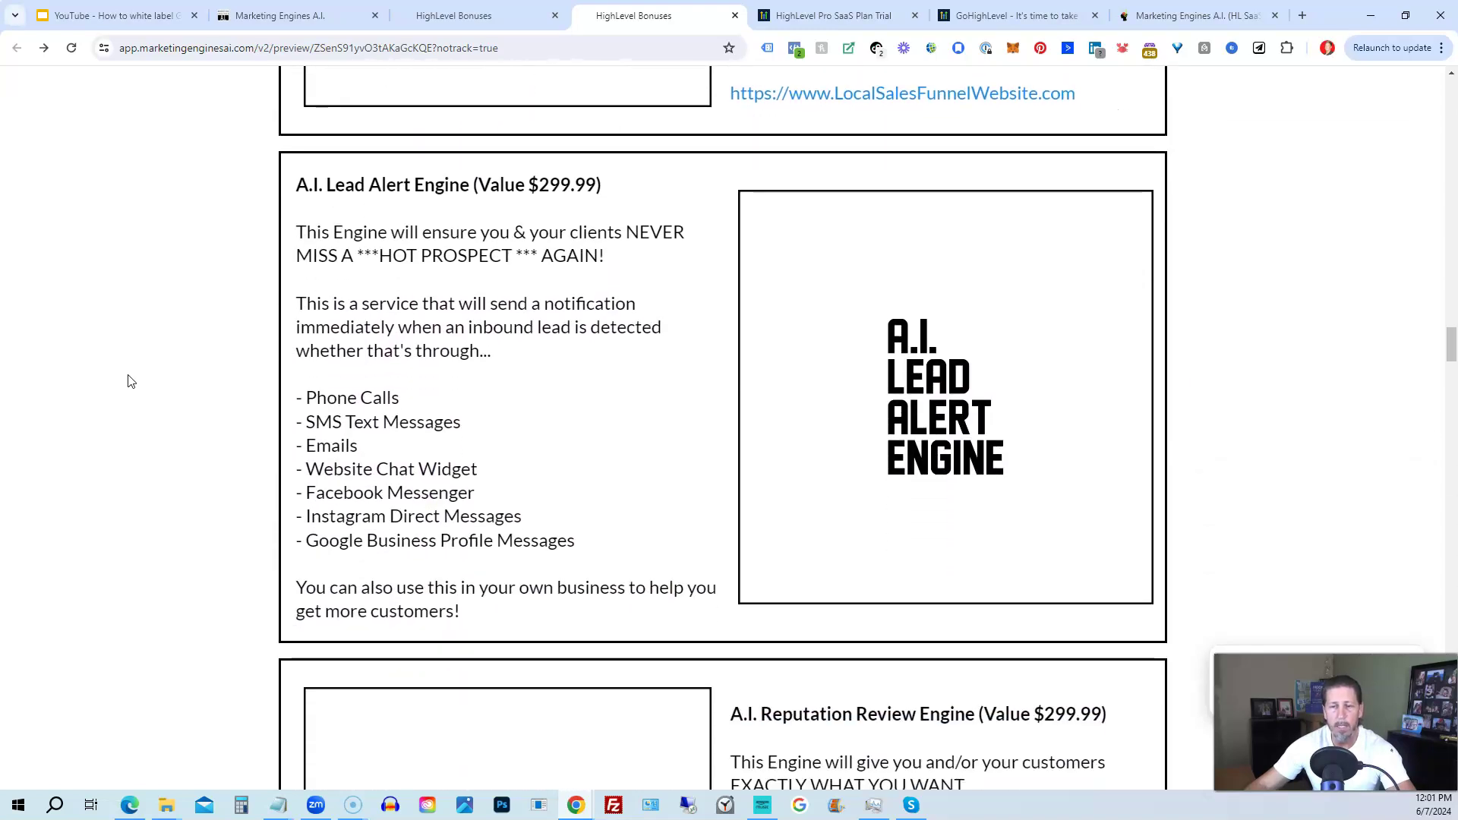
{"action": "scroll", "coordinate": [131, 381], "scroll_direction": "down", "scroll_amount": 3}
{"action": "scroll", "coordinate": [131, 382], "scroll_direction": "down", "scroll_amount": 3}
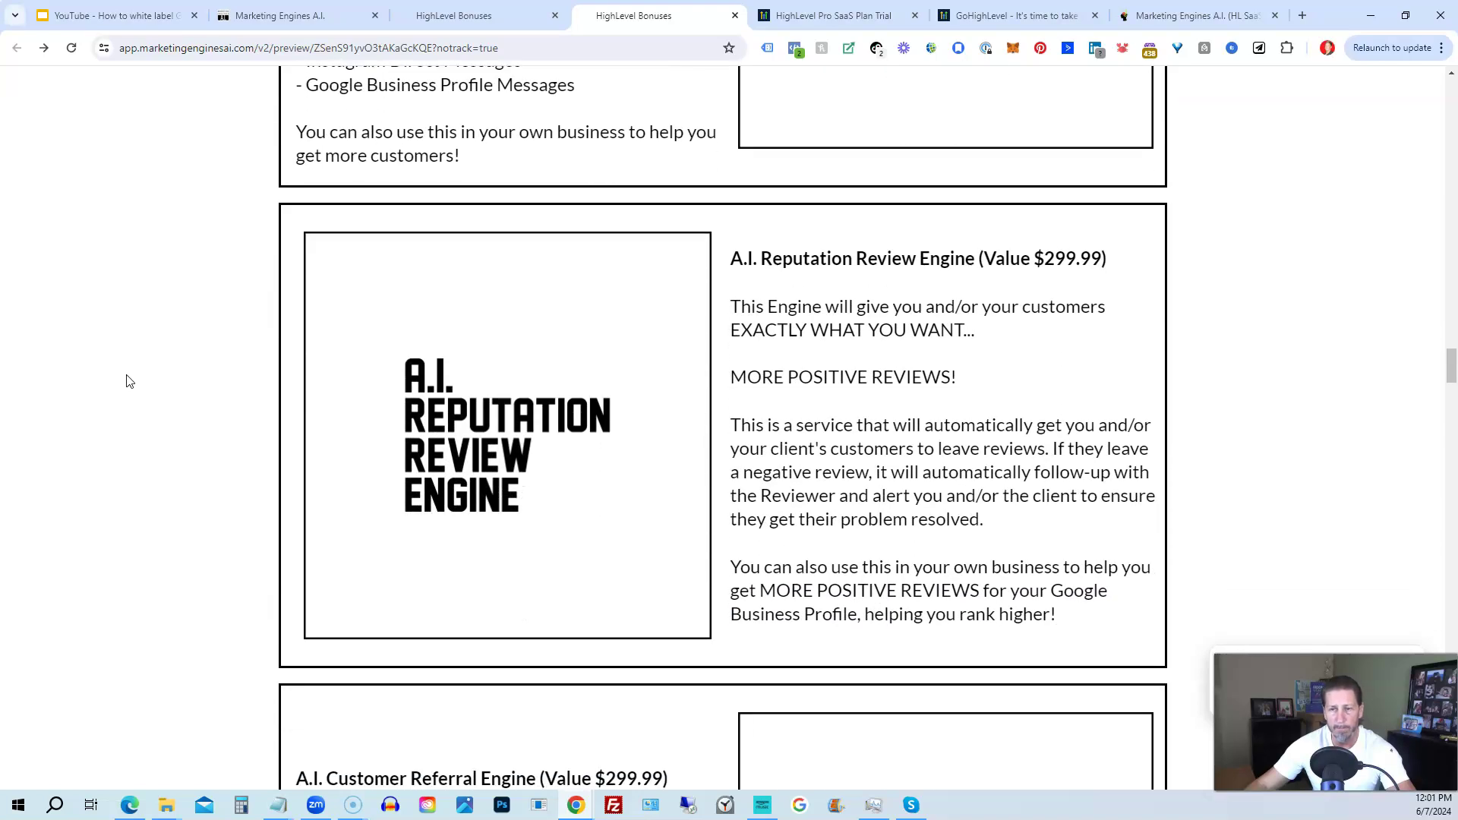
{"action": "scroll", "coordinate": [129, 381], "scroll_direction": "down", "scroll_amount": 4}
{"action": "scroll", "coordinate": [128, 383], "scroll_direction": "down", "scroll_amount": 2}
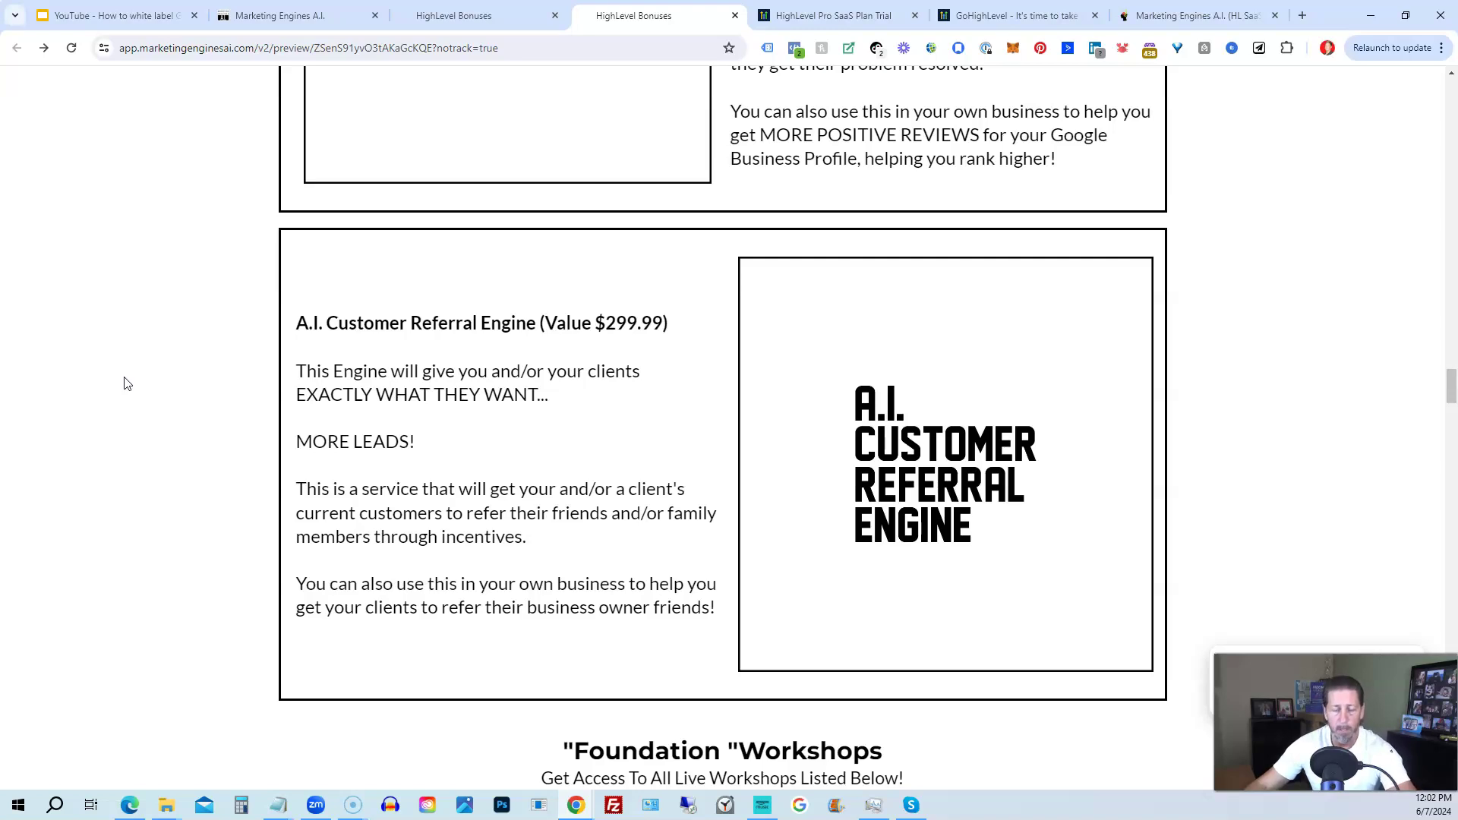
Scroll to the Week #1–#14 Foundation Workshops list and the Marketing Engine Workshops heading.
{"action": "scroll", "coordinate": [127, 384], "scroll_direction": "down", "scroll_amount": 2}
{"action": "scroll", "coordinate": [126, 383], "scroll_direction": "down", "scroll_amount": 3}
{"action": "scroll", "coordinate": [127, 383], "scroll_direction": "down", "scroll_amount": 2}
{"action": "scroll", "coordinate": [127, 384], "scroll_direction": "down", "scroll_amount": 1}
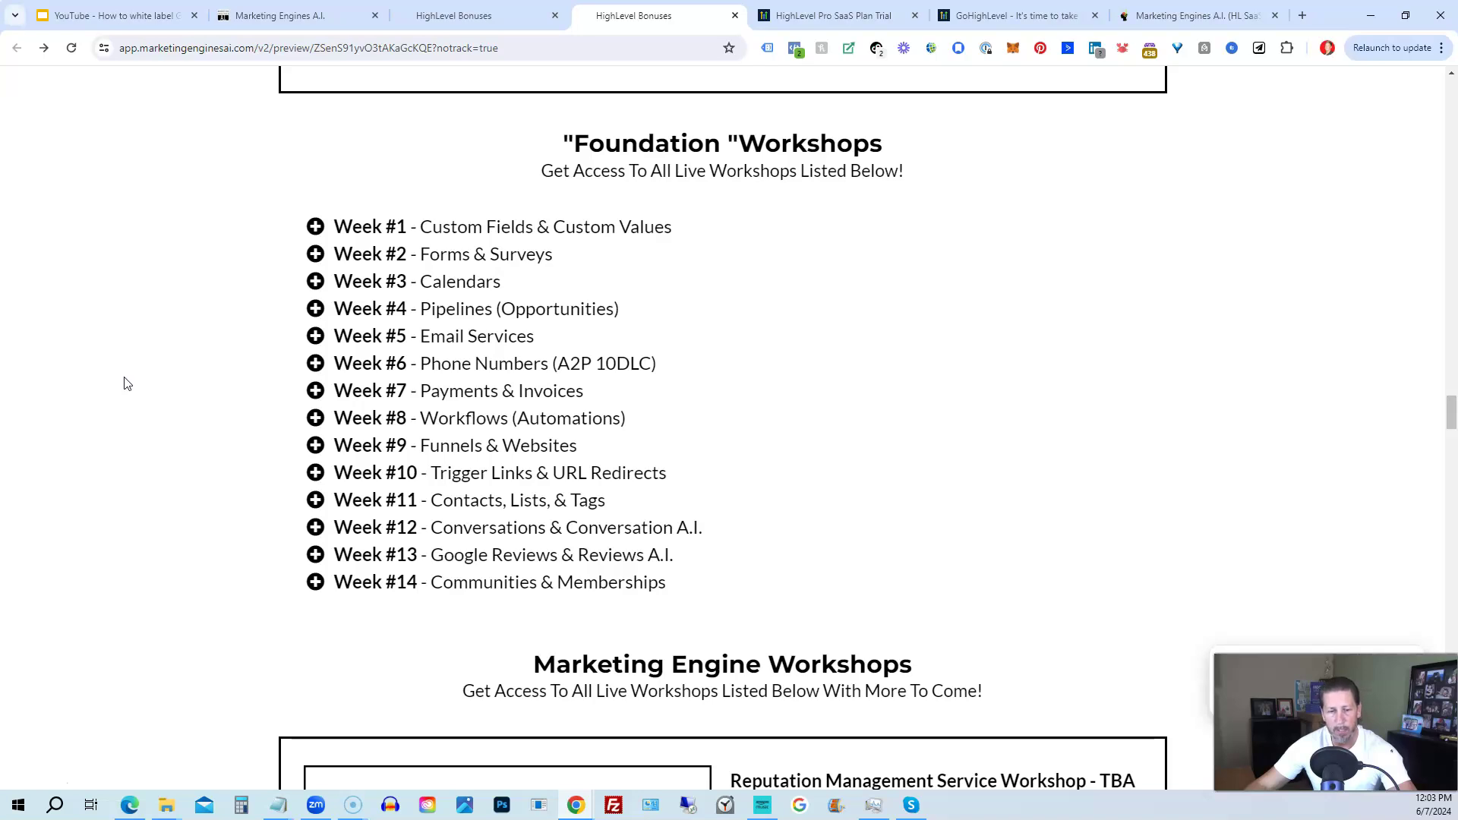
Scroll down past the cancellation steps and Company Billing screenshots on the Bonuses page.
{"action": "scroll", "coordinate": [127, 383], "scroll_direction": "down", "scroll_amount": 1}
{"action": "scroll", "coordinate": [127, 383], "scroll_direction": "down", "scroll_amount": 3}
{"action": "scroll", "coordinate": [126, 383], "scroll_direction": "down", "scroll_amount": 1}
{"action": "scroll", "coordinate": [127, 383], "scroll_direction": "down", "scroll_amount": 2}
{"action": "scroll", "coordinate": [127, 383], "scroll_direction": "down", "scroll_amount": 1}
{"action": "scroll", "coordinate": [127, 383], "scroll_direction": "up", "scroll_amount": 1}
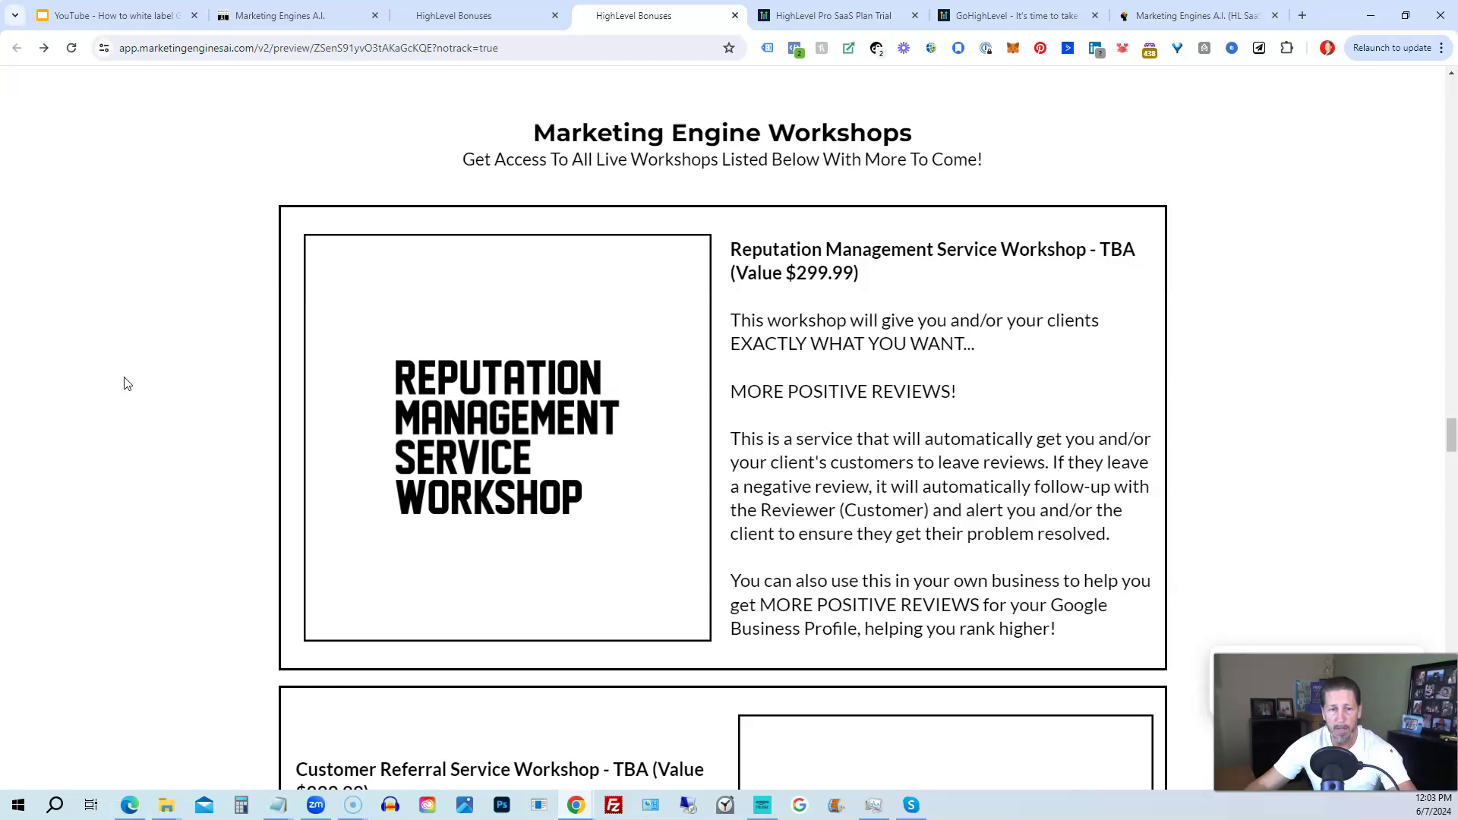
{"action": "scroll", "coordinate": [127, 384], "scroll_direction": "down", "scroll_amount": 3}
{"action": "scroll", "coordinate": [127, 384], "scroll_direction": "down", "scroll_amount": 3}
{"action": "scroll", "coordinate": [127, 385], "scroll_direction": "down", "scroll_amount": 6}
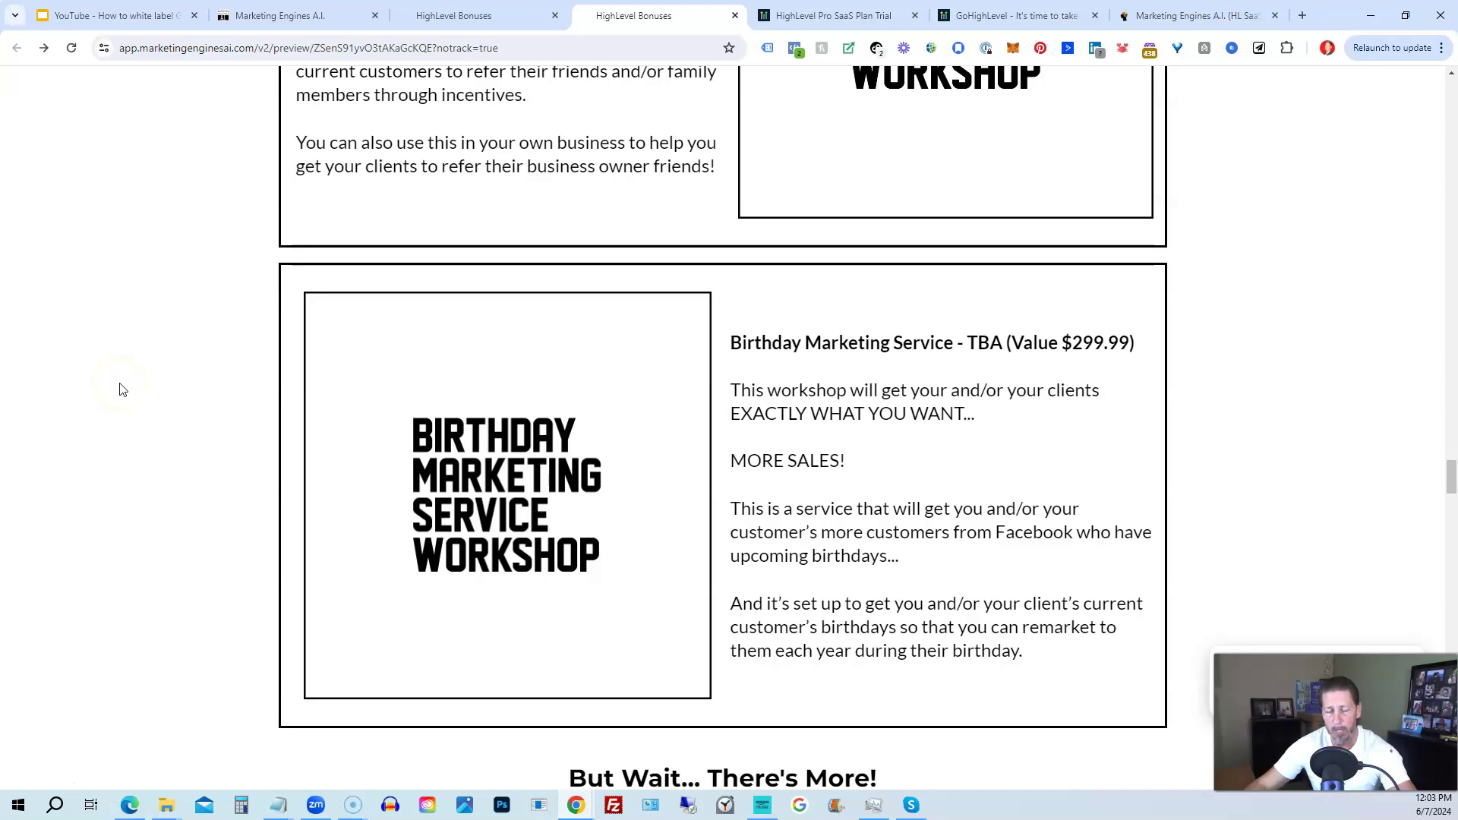
{"action": "scroll", "coordinate": [123, 390], "scroll_direction": "down", "scroll_amount": 3}
{"action": "scroll", "coordinate": [123, 390], "scroll_direction": "down", "scroll_amount": 3}
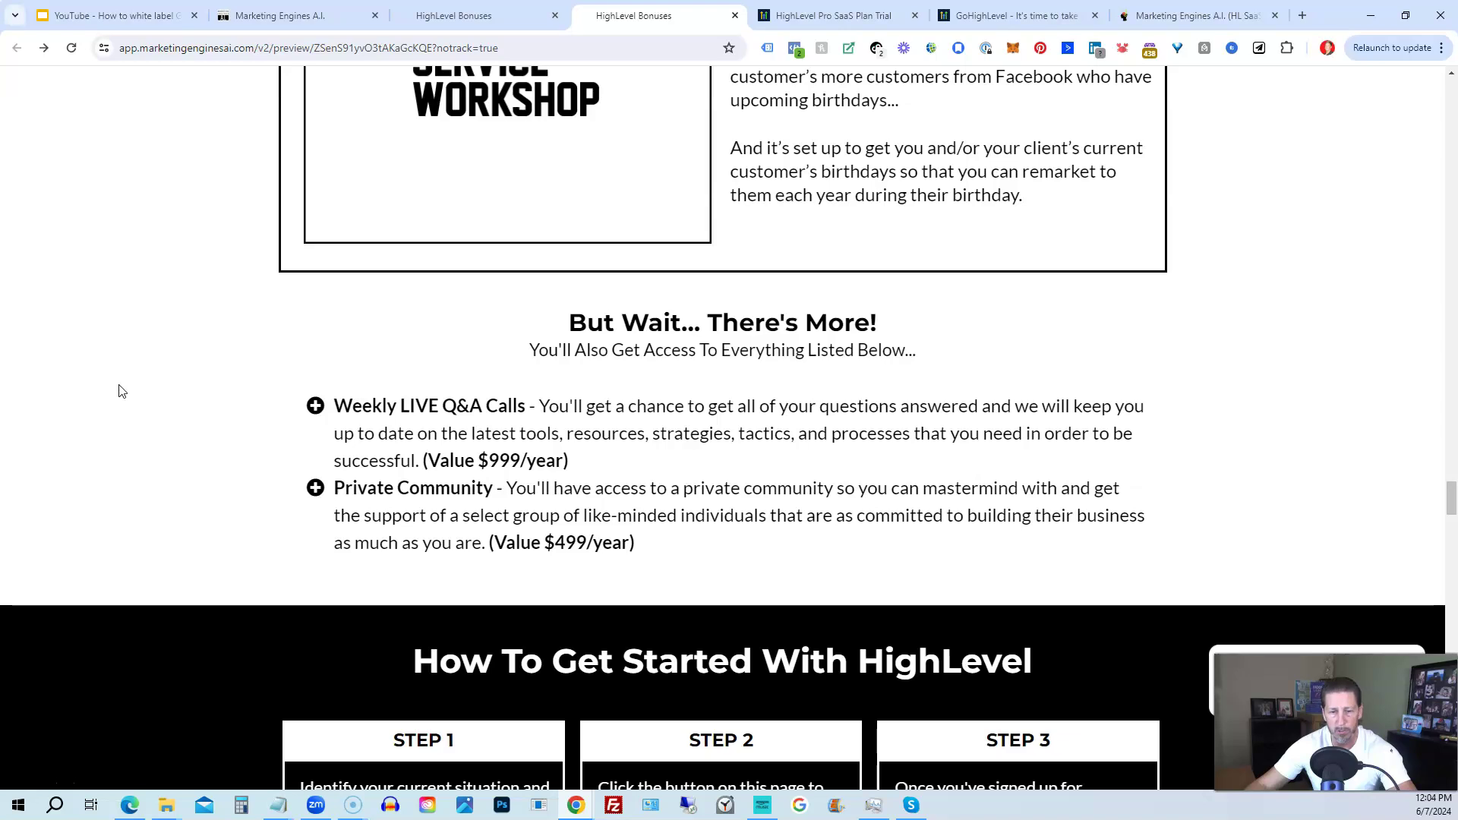
Scroll on through the testimonials until the Frequently Asked Questions section appears.
{"action": "scroll", "coordinate": [121, 391], "scroll_direction": "down", "scroll_amount": 4}
{"action": "scroll", "coordinate": [121, 391], "scroll_direction": "down", "scroll_amount": 3}
{"action": "scroll", "coordinate": [122, 391], "scroll_direction": "down", "scroll_amount": 1}
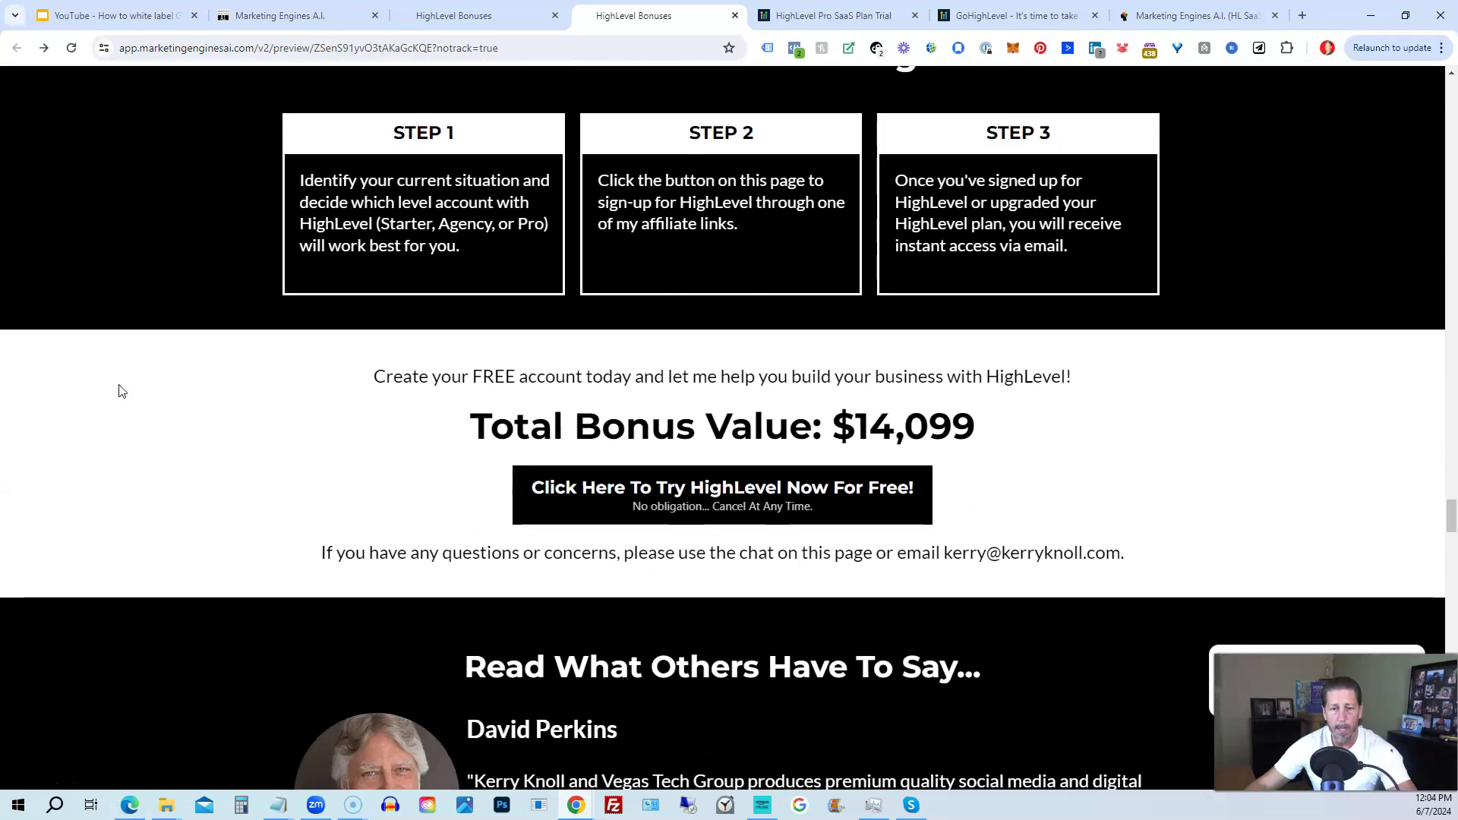
{"action": "scroll", "coordinate": [122, 391], "scroll_direction": "down", "scroll_amount": 2}
{"action": "scroll", "coordinate": [122, 391], "scroll_direction": "down", "scroll_amount": 3}
{"action": "scroll", "coordinate": [119, 392], "scroll_direction": "down", "scroll_amount": 4}
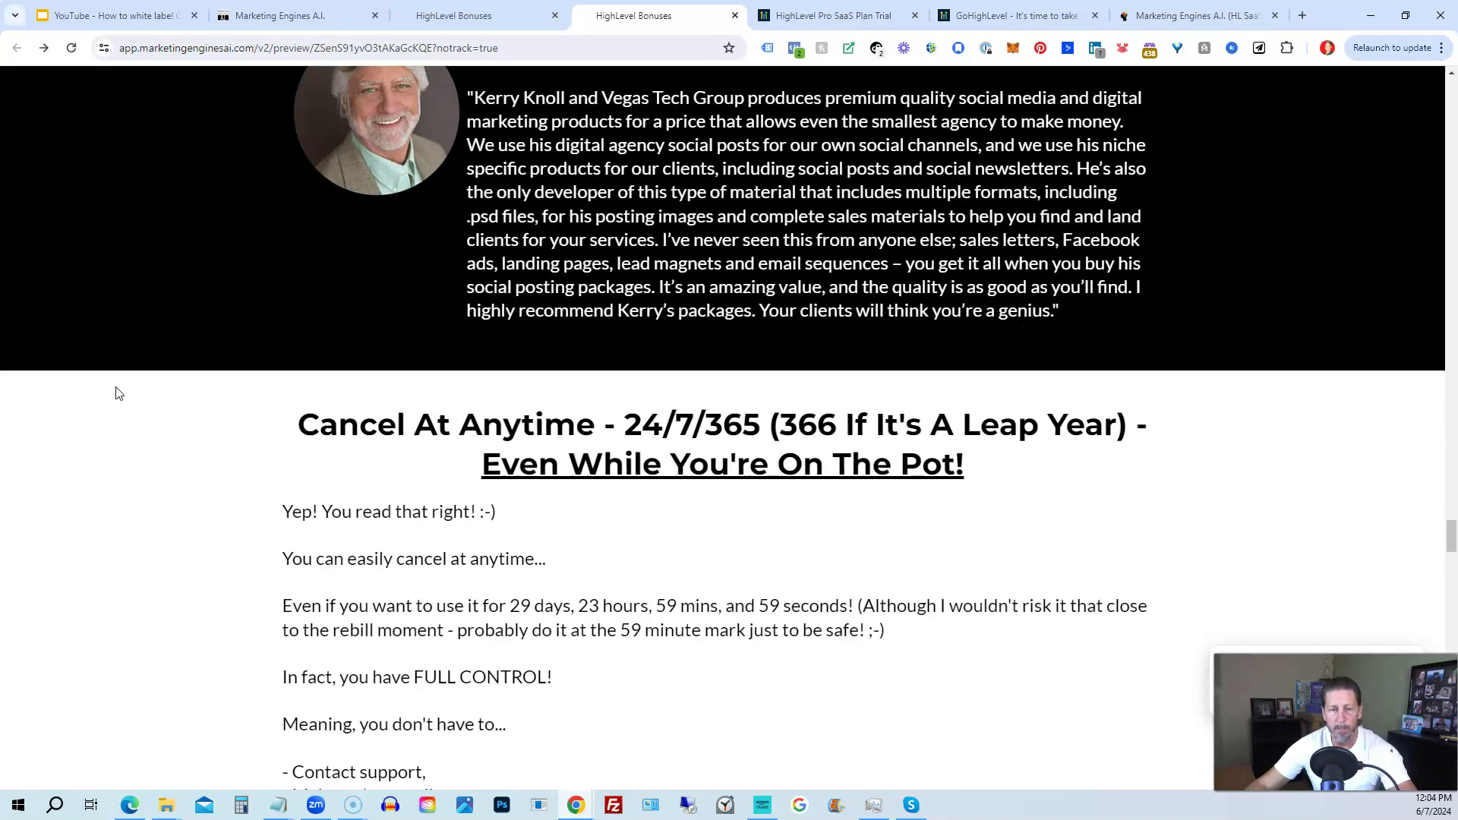
{"action": "scroll", "coordinate": [118, 393], "scroll_direction": "down", "scroll_amount": 3}
{"action": "scroll", "coordinate": [118, 393], "scroll_direction": "down", "scroll_amount": 1}
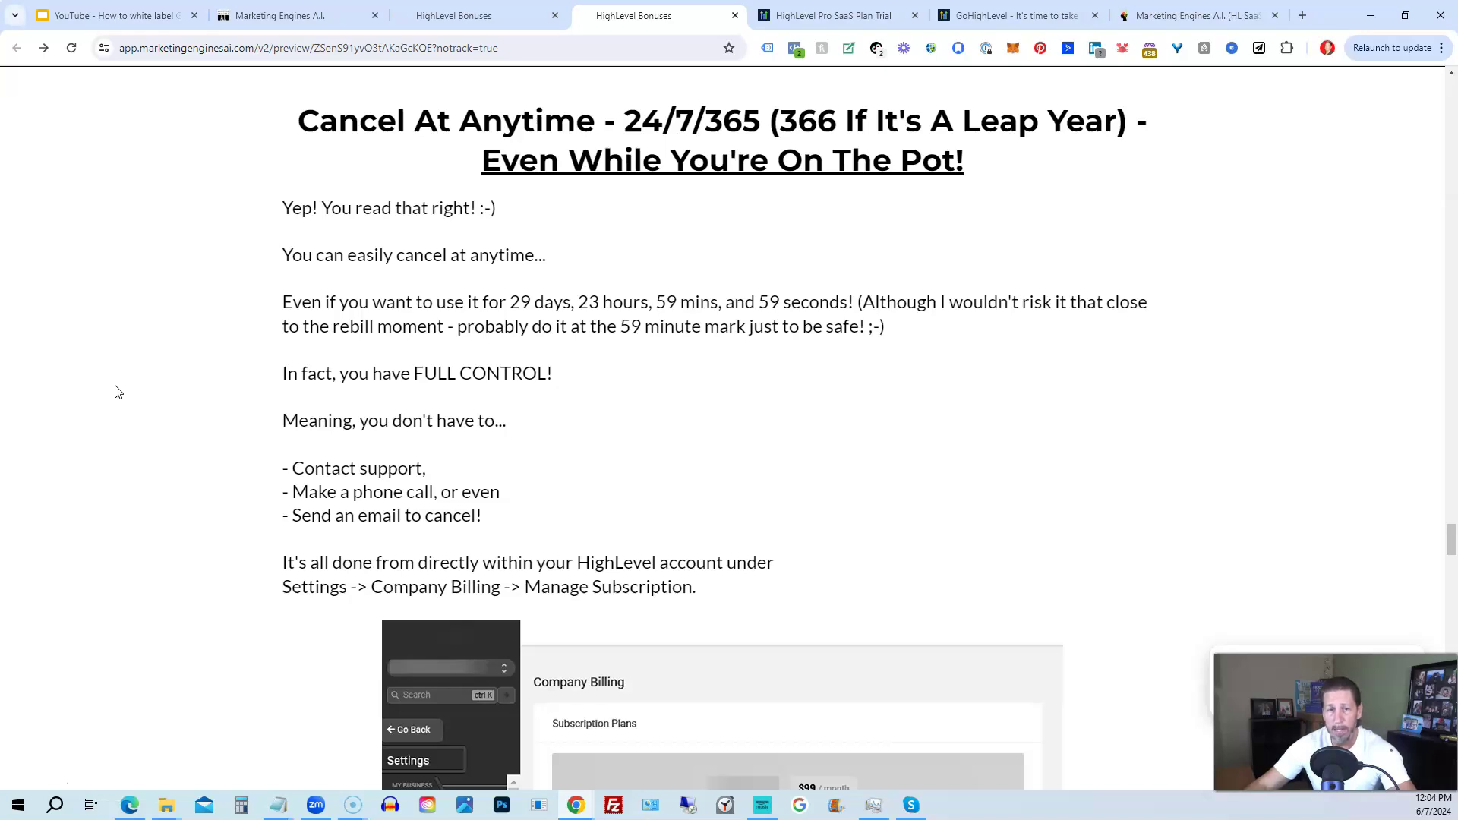
{"action": "scroll", "coordinate": [115, 392], "scroll_direction": "down", "scroll_amount": 1}
{"action": "scroll", "coordinate": [115, 392], "scroll_direction": "down", "scroll_amount": 3}
{"action": "scroll", "coordinate": [116, 391], "scroll_direction": "down", "scroll_amount": 2}
{"action": "scroll", "coordinate": [114, 390], "scroll_direction": "down", "scroll_amount": 3}
{"action": "scroll", "coordinate": [115, 391], "scroll_direction": "down", "scroll_amount": 3}
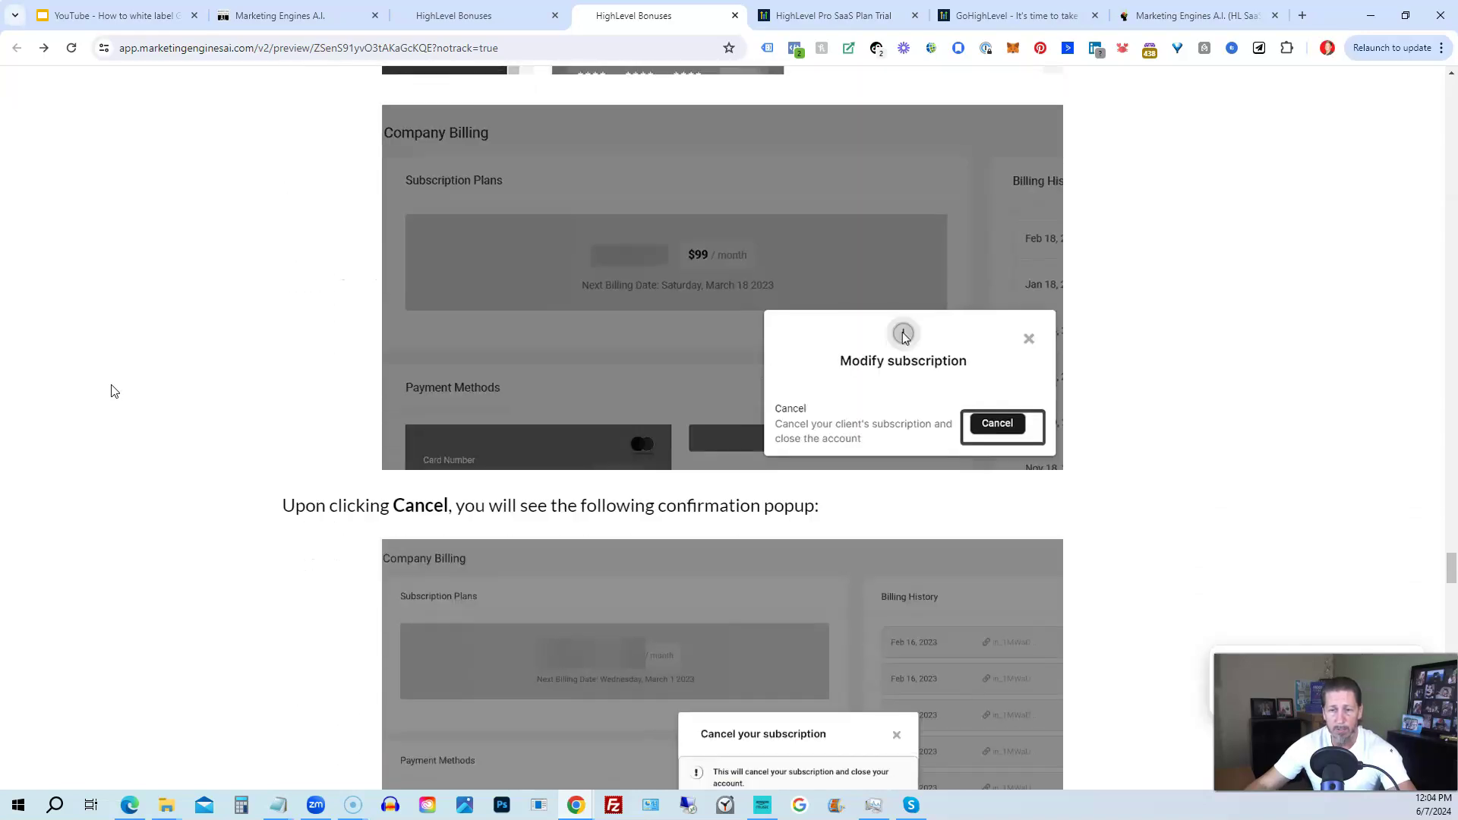
{"action": "scroll", "coordinate": [115, 391], "scroll_direction": "down", "scroll_amount": 3}
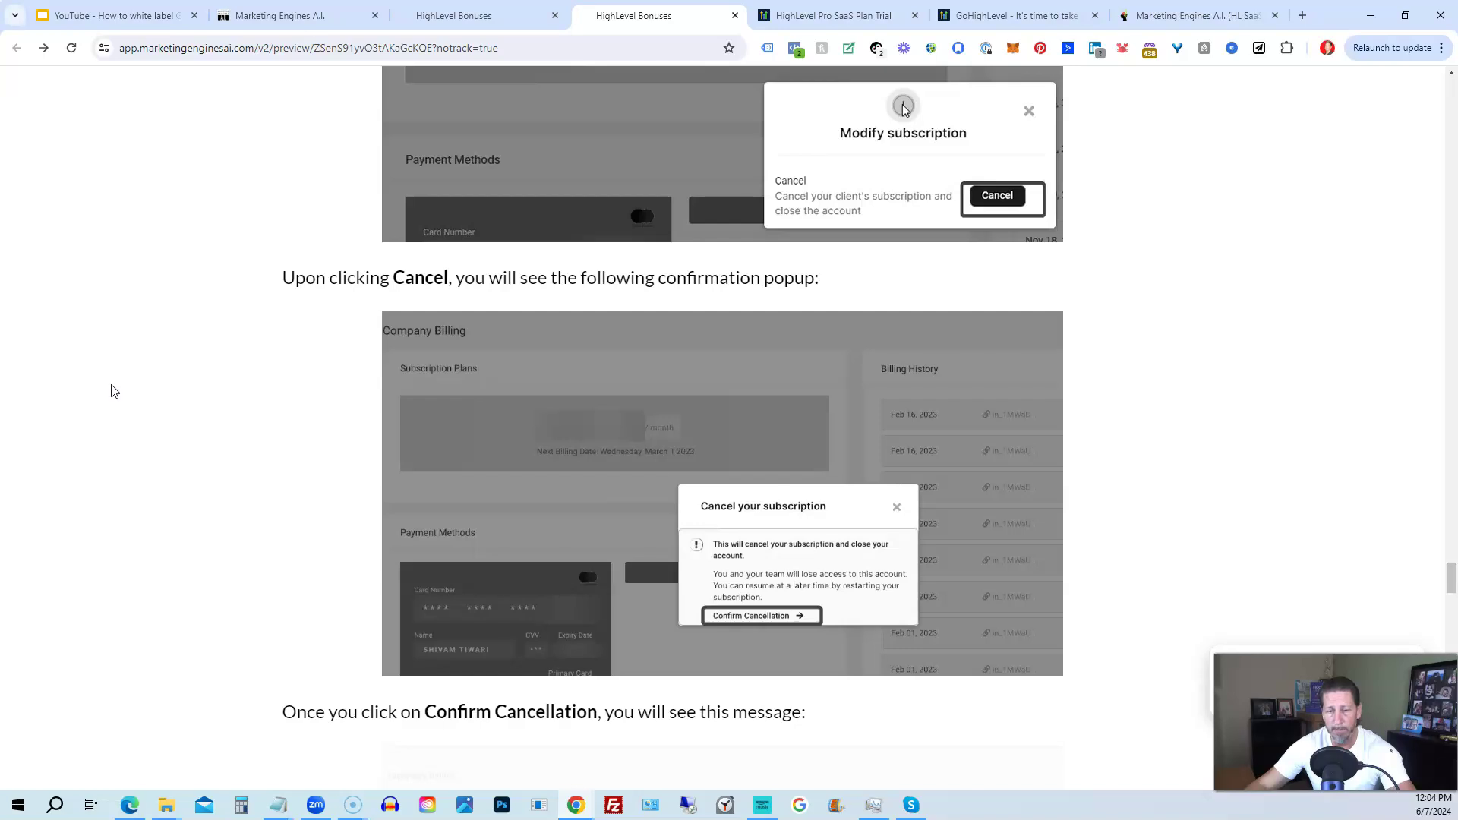
{"action": "scroll", "coordinate": [115, 391], "scroll_direction": "down", "scroll_amount": 2}
{"action": "scroll", "coordinate": [115, 391], "scroll_direction": "down", "scroll_amount": 2}
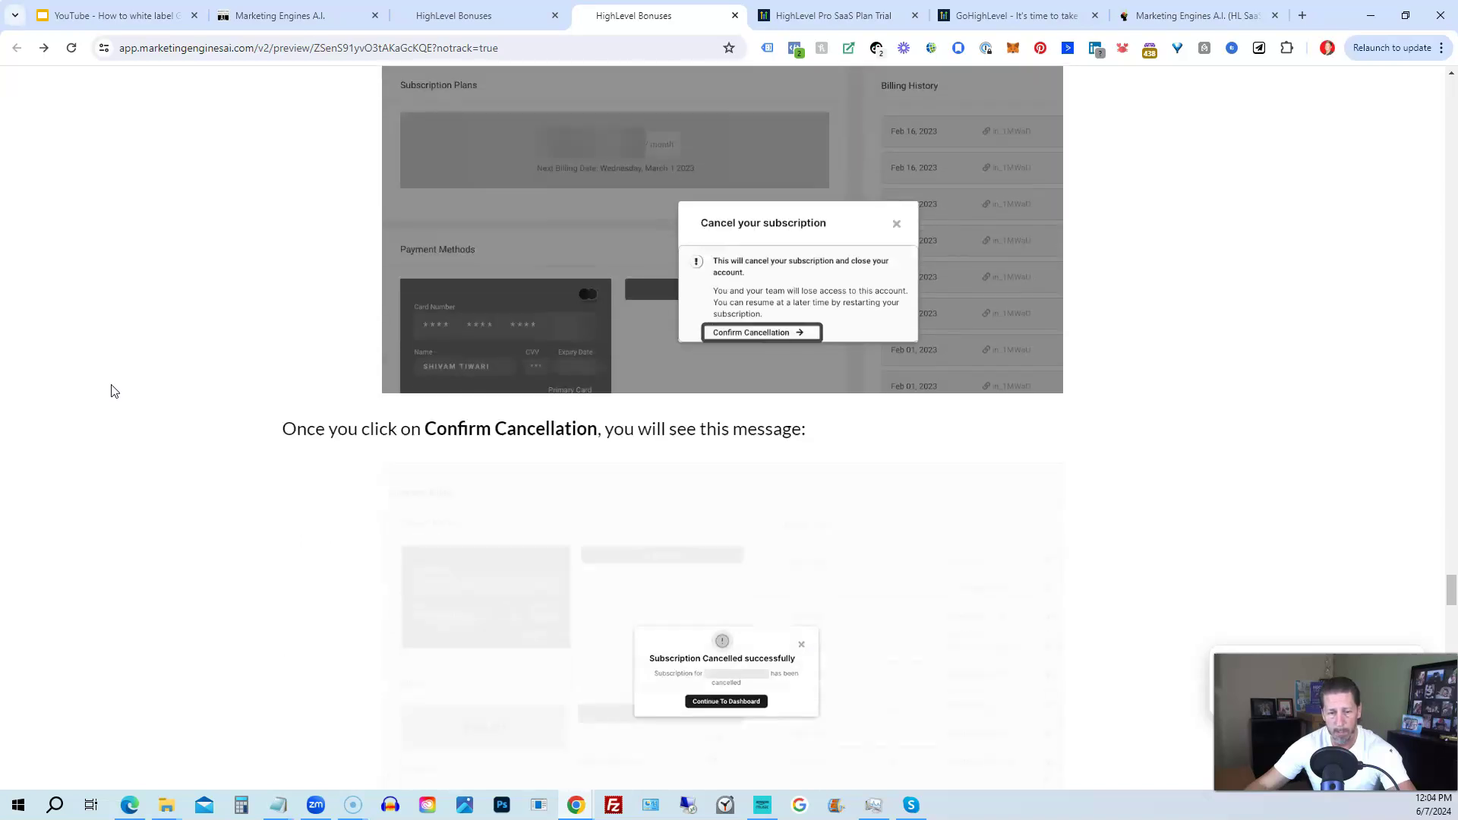
{"action": "scroll", "coordinate": [115, 391], "scroll_direction": "down", "scroll_amount": 1}
{"action": "scroll", "coordinate": [115, 391], "scroll_direction": "down", "scroll_amount": 2}
{"action": "scroll", "coordinate": [113, 390], "scroll_direction": "down", "scroll_amount": 4}
{"action": "scroll", "coordinate": [113, 390], "scroll_direction": "down", "scroll_amount": 2}
{"action": "scroll", "coordinate": [111, 390], "scroll_direction": "down", "scroll_amount": 1}
{"action": "scroll", "coordinate": [109, 391], "scroll_direction": "down", "scroll_amount": 1}
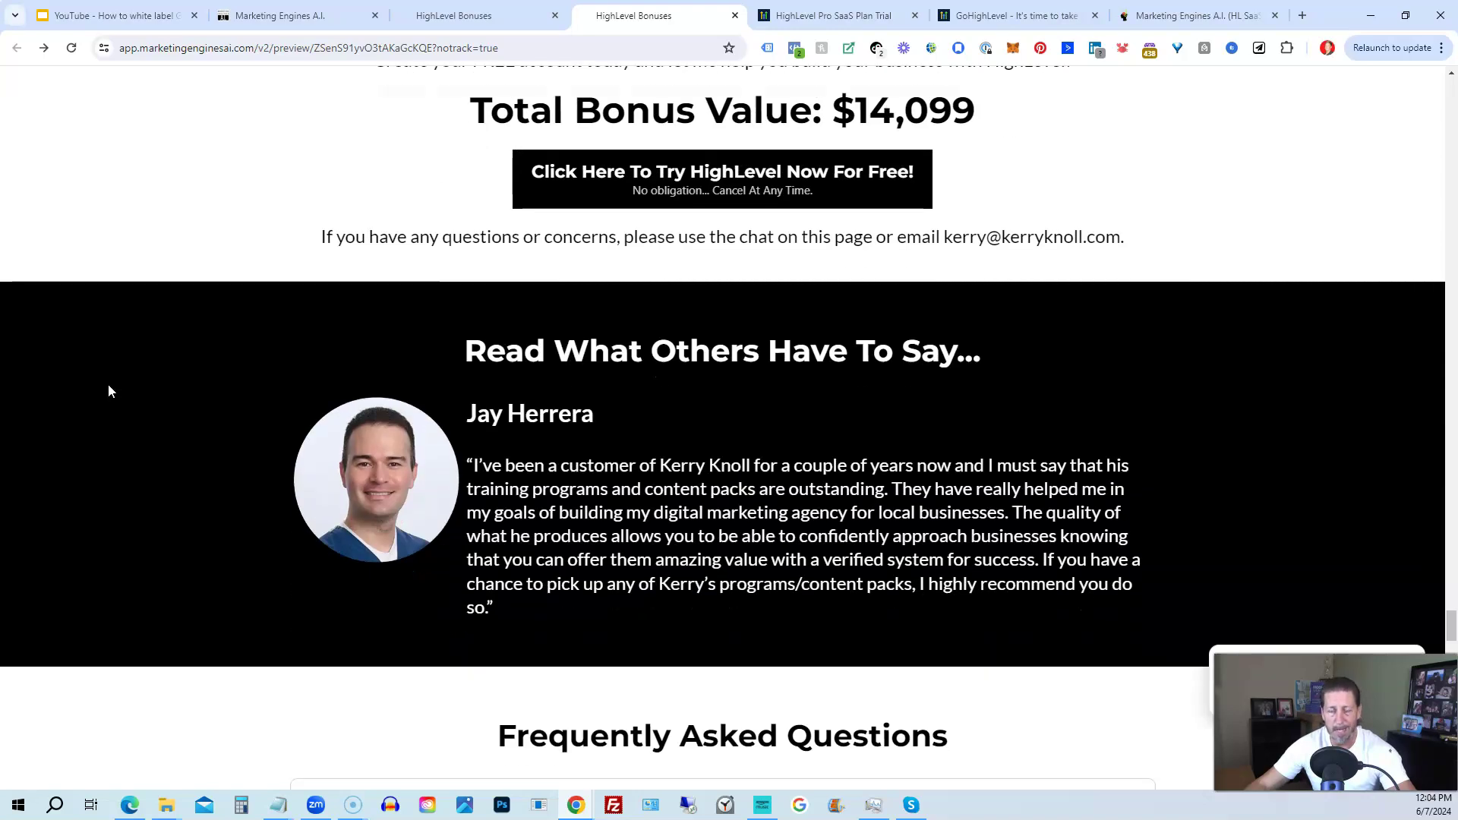
{"action": "scroll", "coordinate": [108, 385], "scroll_direction": "down", "scroll_amount": 5}
{"action": "scroll", "coordinate": [109, 390], "scroll_direction": "down", "scroll_amount": 1}
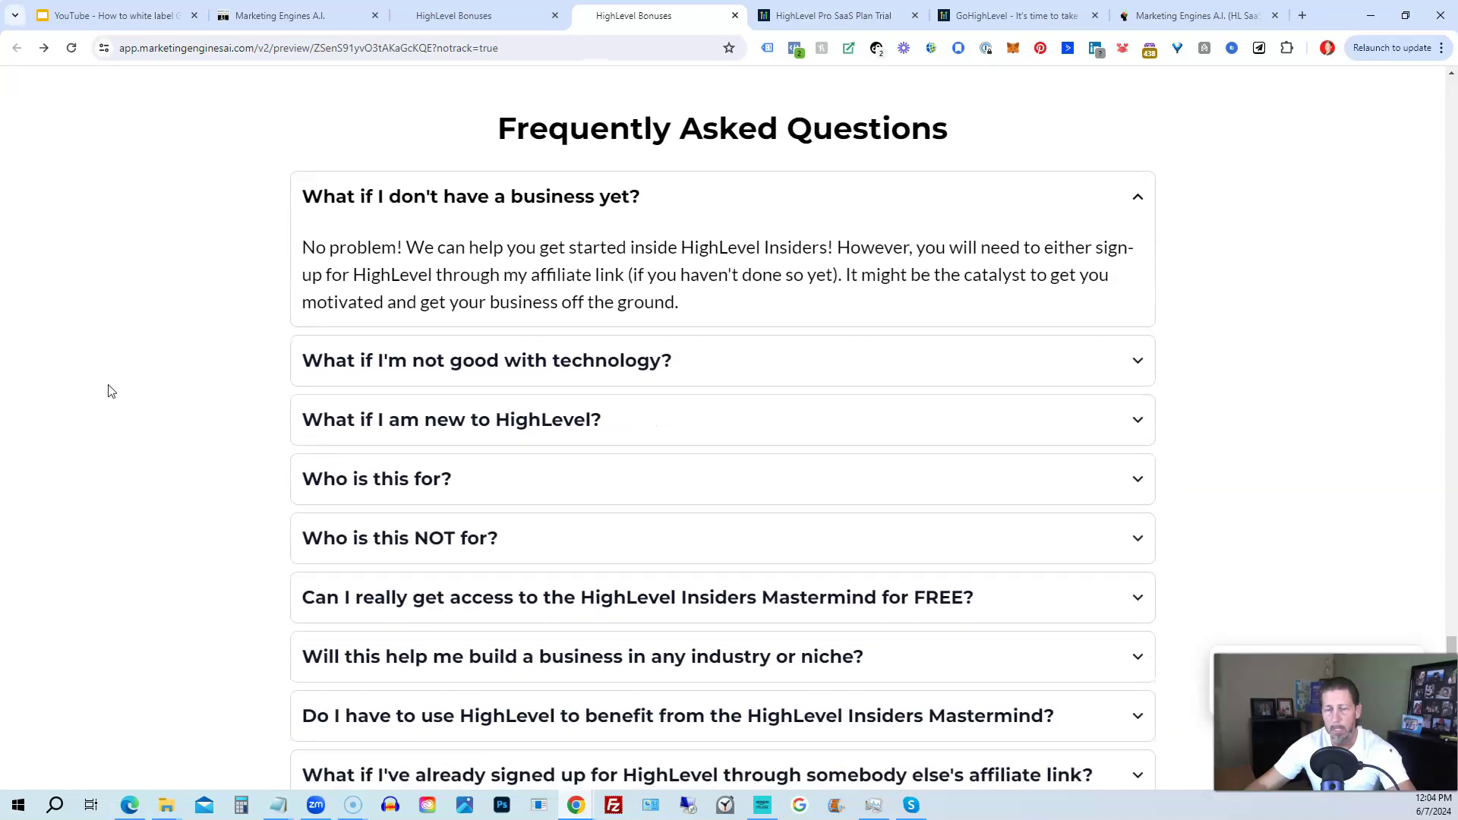
Scroll past the FAQ to the $14,099 Total Bonus Value and free-trial call to action.
{"action": "scroll", "coordinate": [108, 391], "scroll_direction": "down", "scroll_amount": 1}
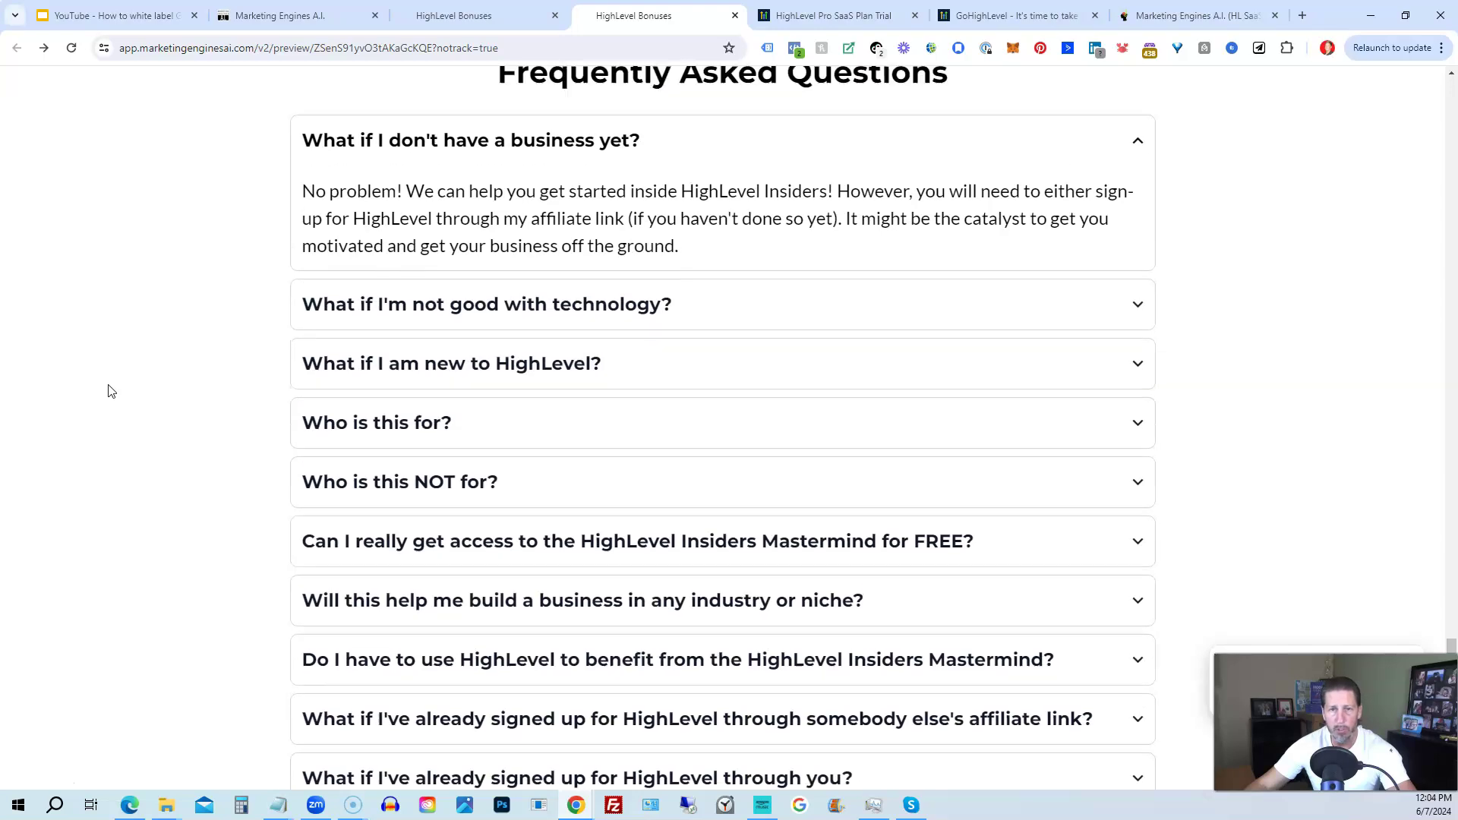
{"action": "scroll", "coordinate": [109, 391], "scroll_direction": "up", "scroll_amount": 1}
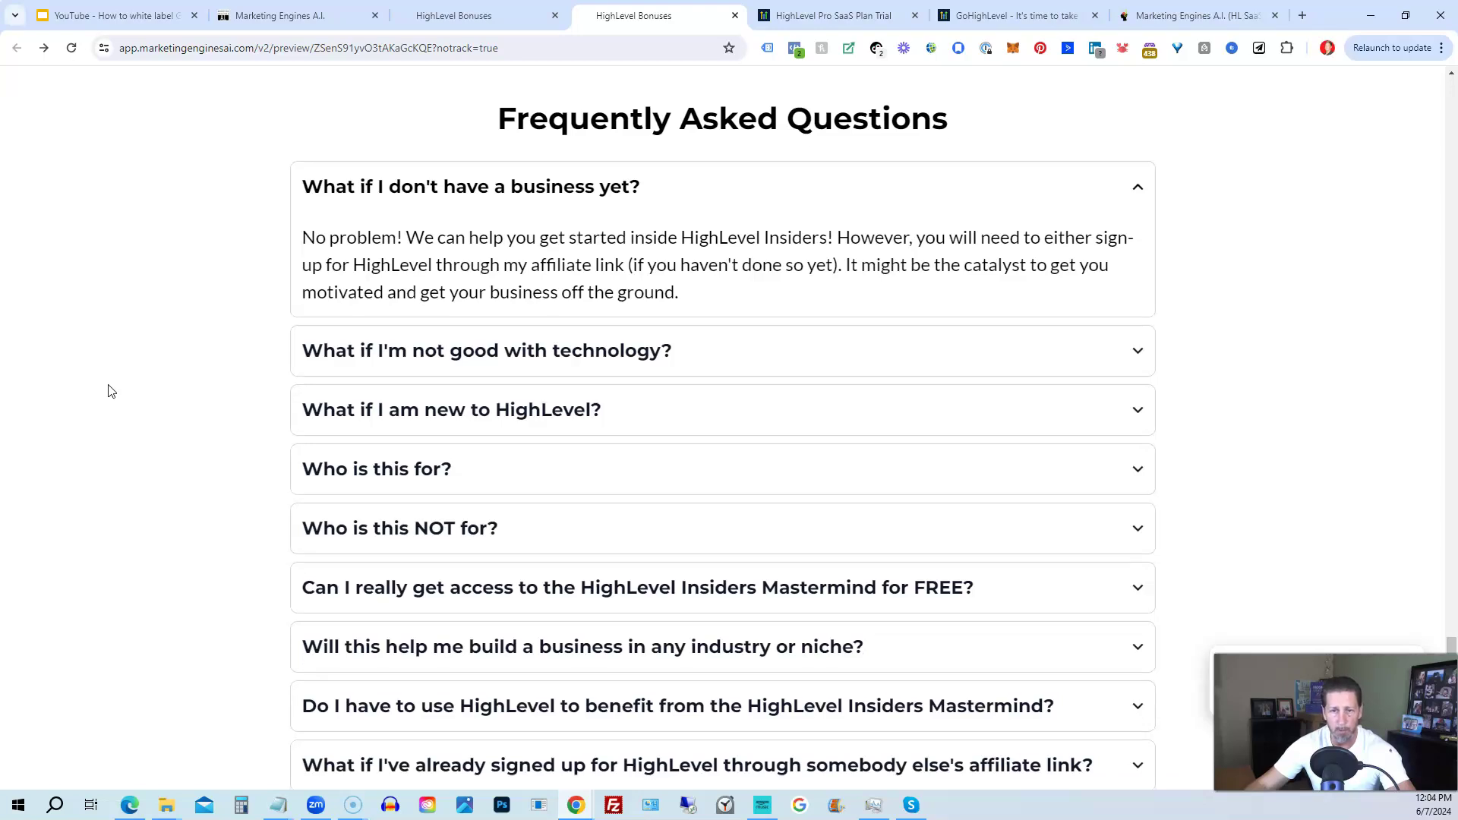
{"action": "scroll", "coordinate": [108, 391], "scroll_direction": "down", "scroll_amount": 1}
{"action": "scroll", "coordinate": [109, 390], "scroll_direction": "down", "scroll_amount": 3}
{"action": "scroll", "coordinate": [108, 391], "scroll_direction": "down", "scroll_amount": 3}
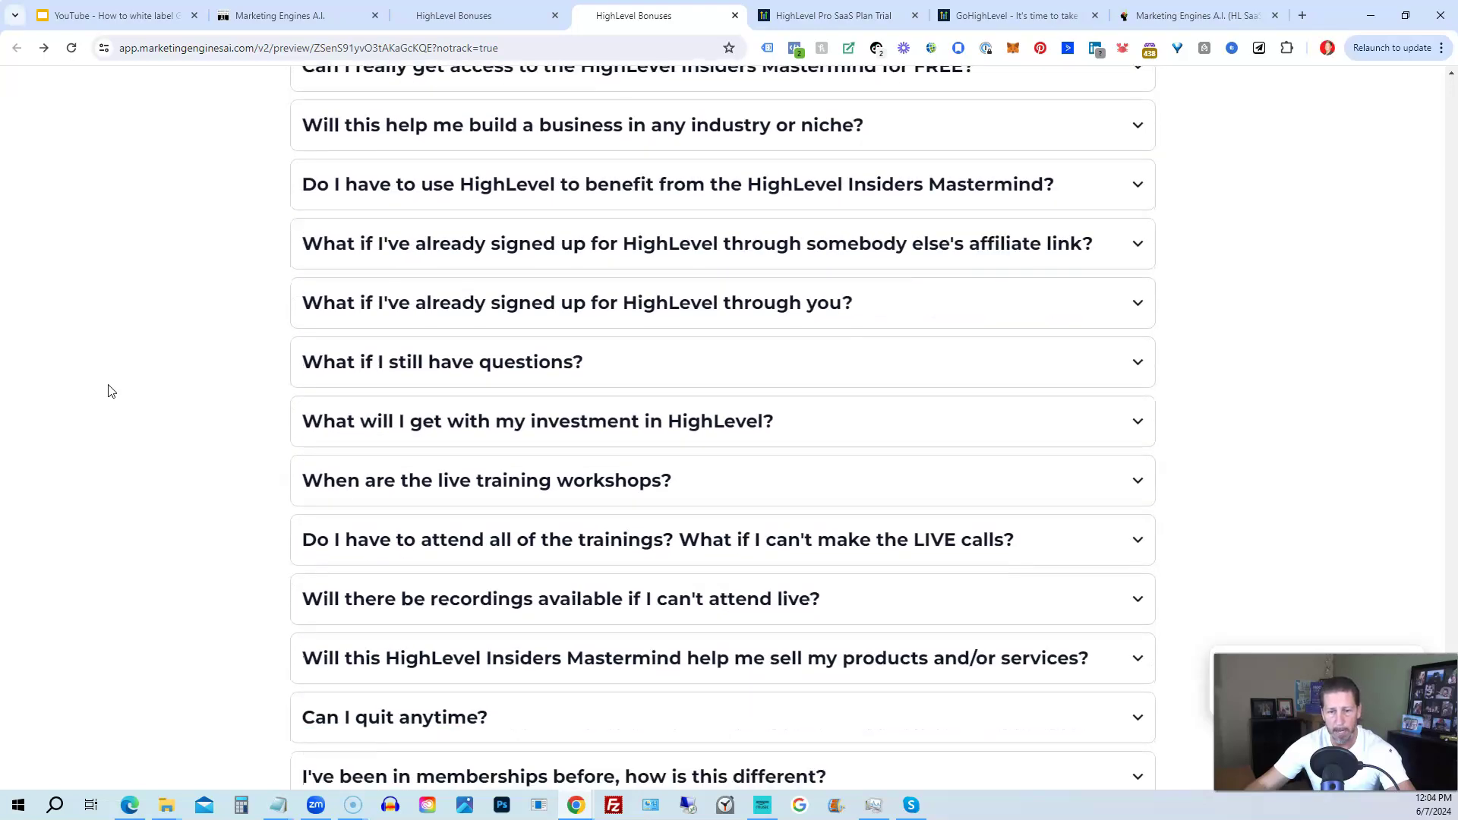
{"action": "scroll", "coordinate": [109, 390], "scroll_direction": "down", "scroll_amount": 3}
{"action": "scroll", "coordinate": [109, 390], "scroll_direction": "down", "scroll_amount": 2}
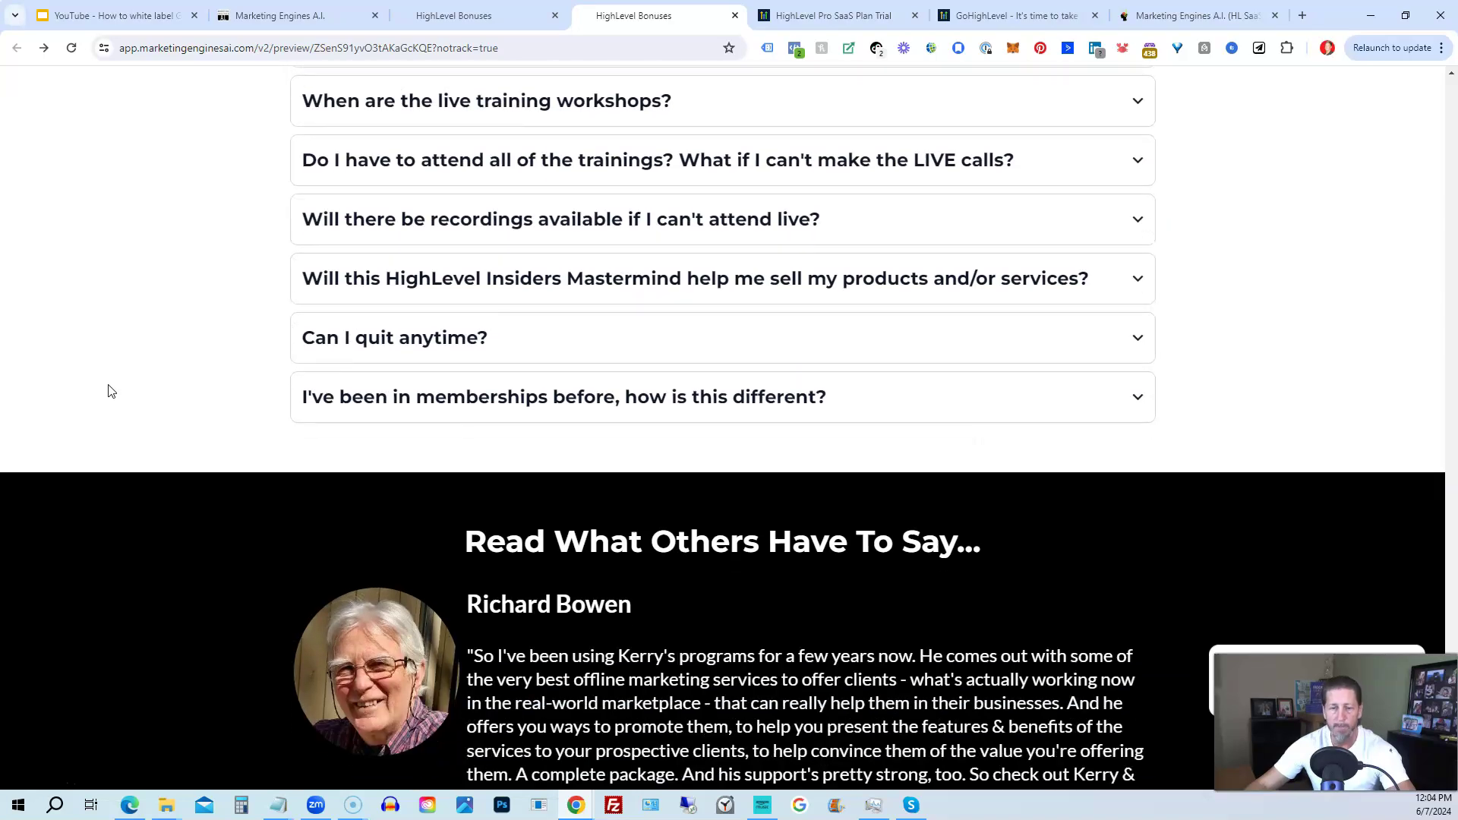
{"action": "scroll", "coordinate": [108, 391], "scroll_direction": "down", "scroll_amount": 2}
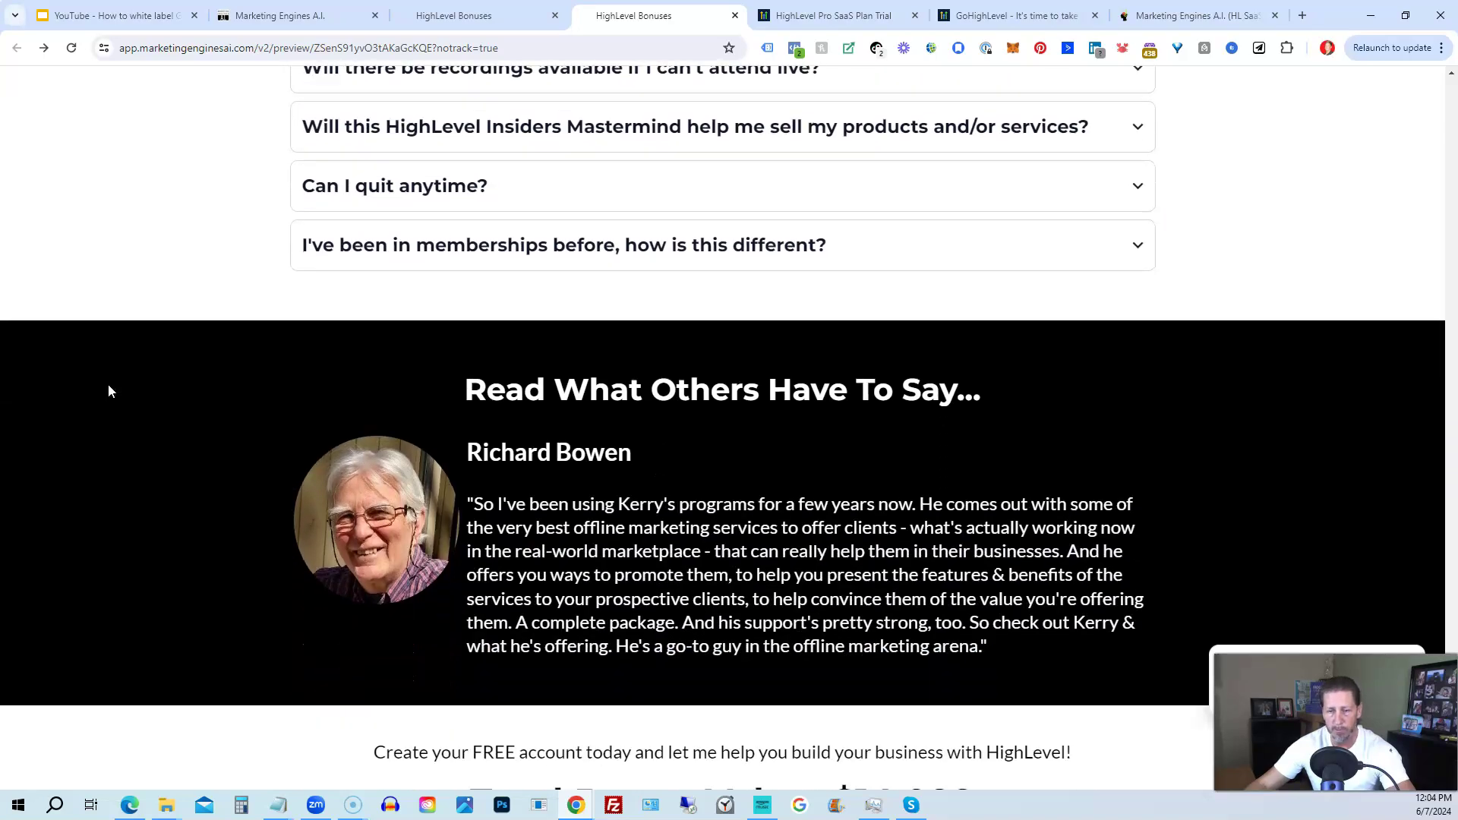
{"action": "scroll", "coordinate": [109, 390], "scroll_direction": "down", "scroll_amount": 2}
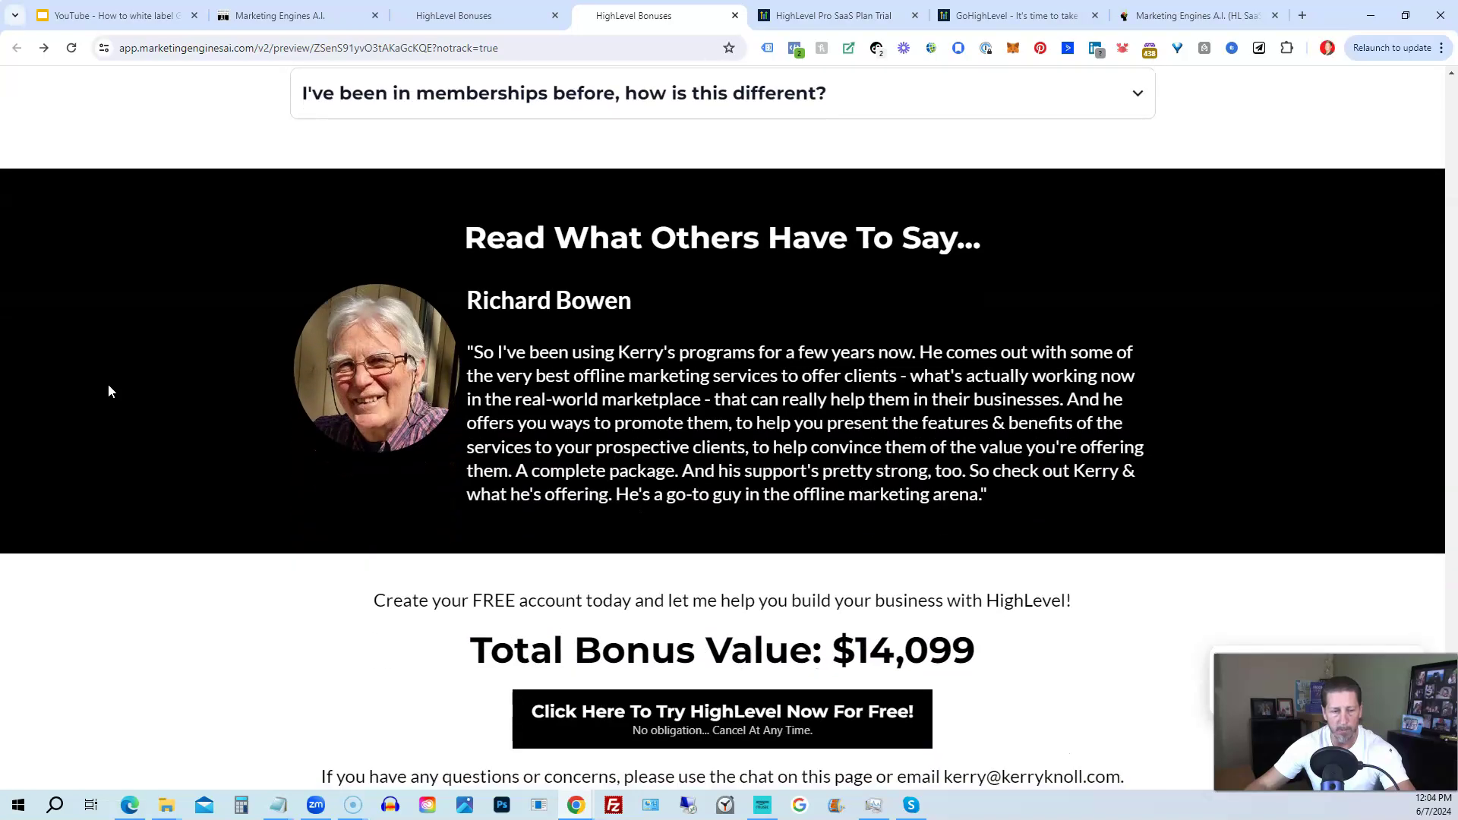
{"action": "scroll", "coordinate": [109, 391], "scroll_direction": "down", "scroll_amount": 4}
{"action": "scroll", "coordinate": [109, 390], "scroll_direction": "down", "scroll_amount": 1}
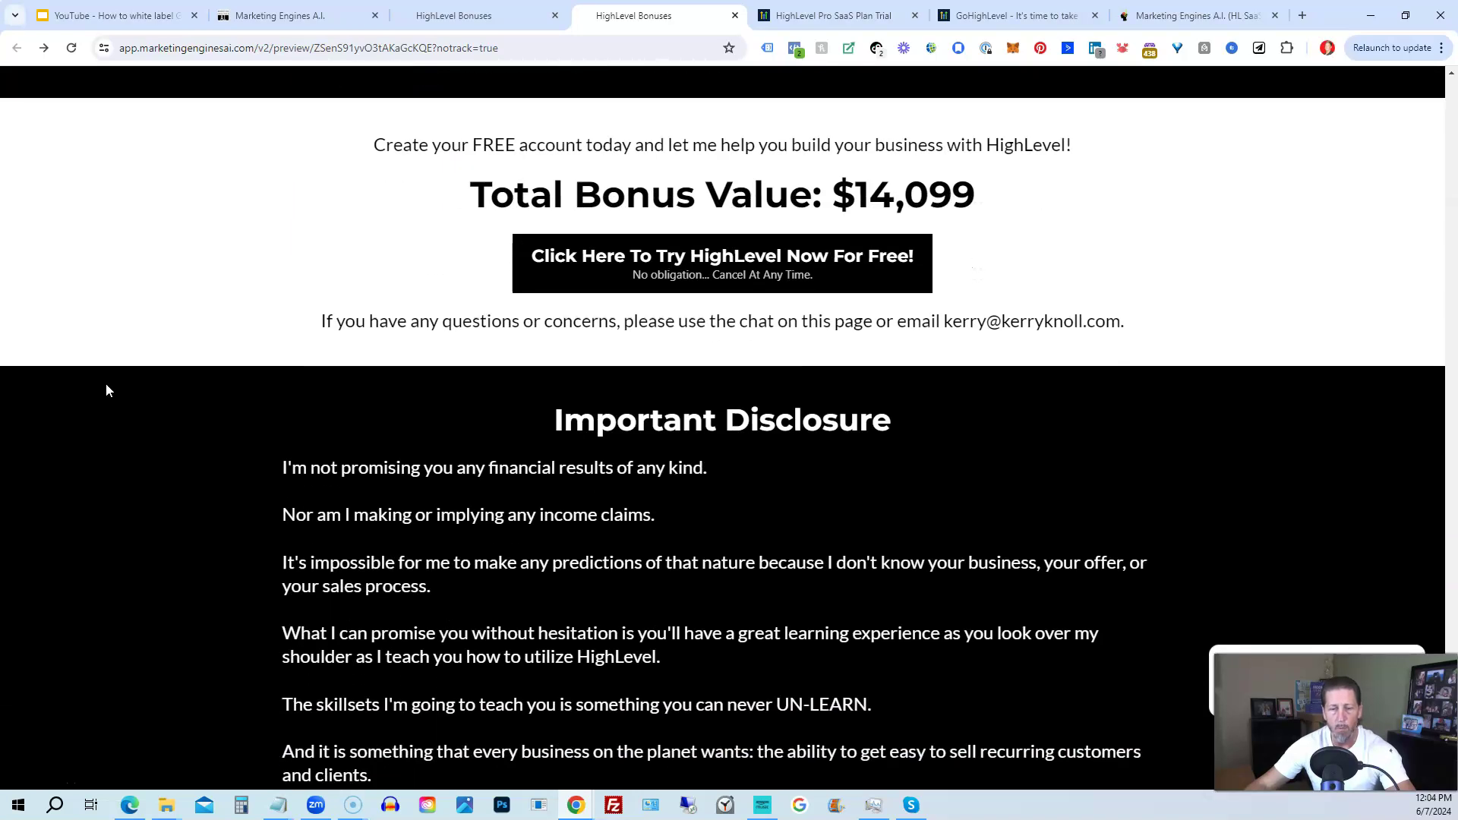
{"action": "scroll", "coordinate": [106, 390], "scroll_direction": "down", "scroll_amount": 1}
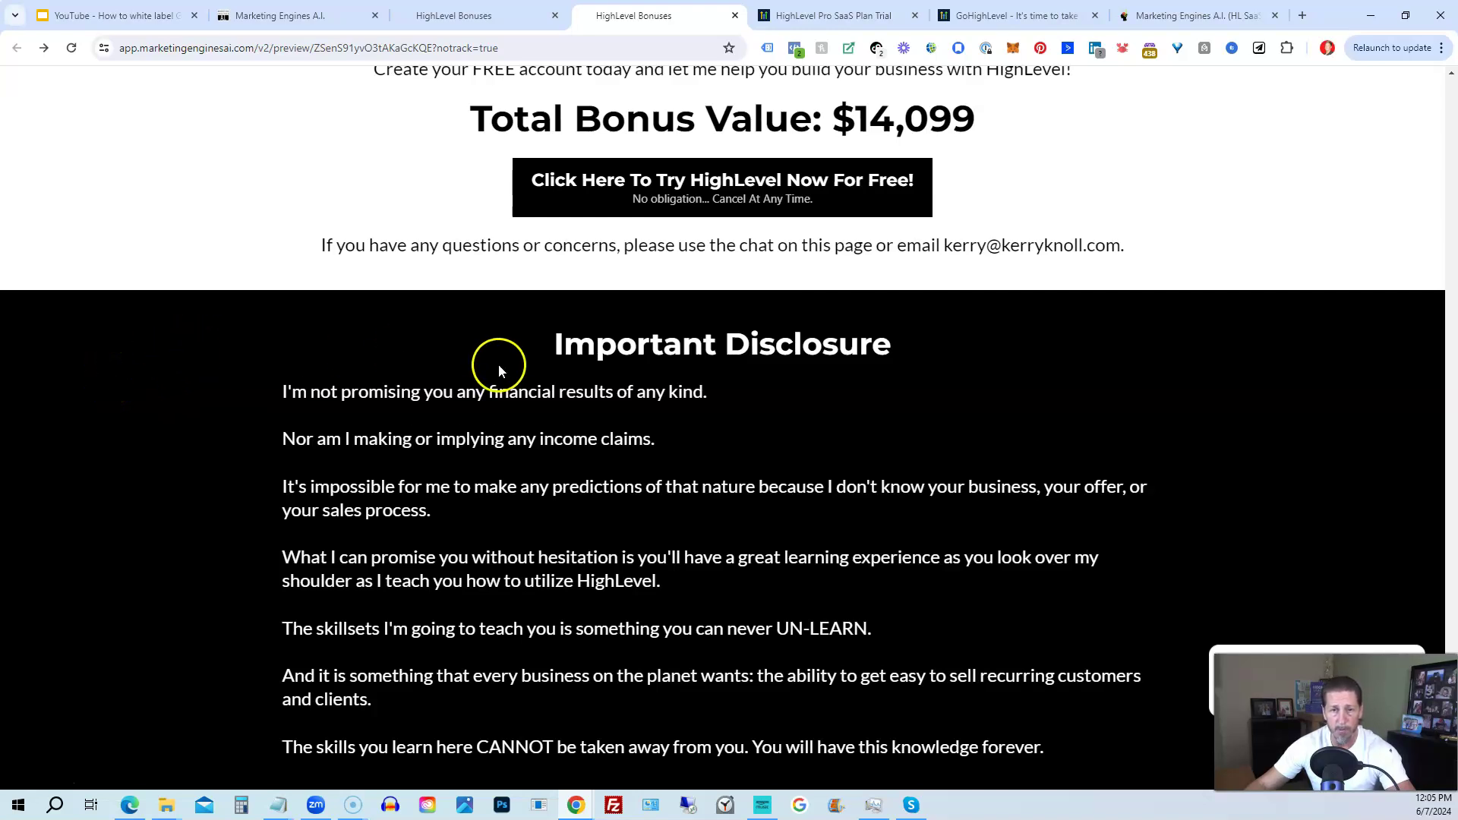
{"action": "left_click", "coordinate": [620, 199]}
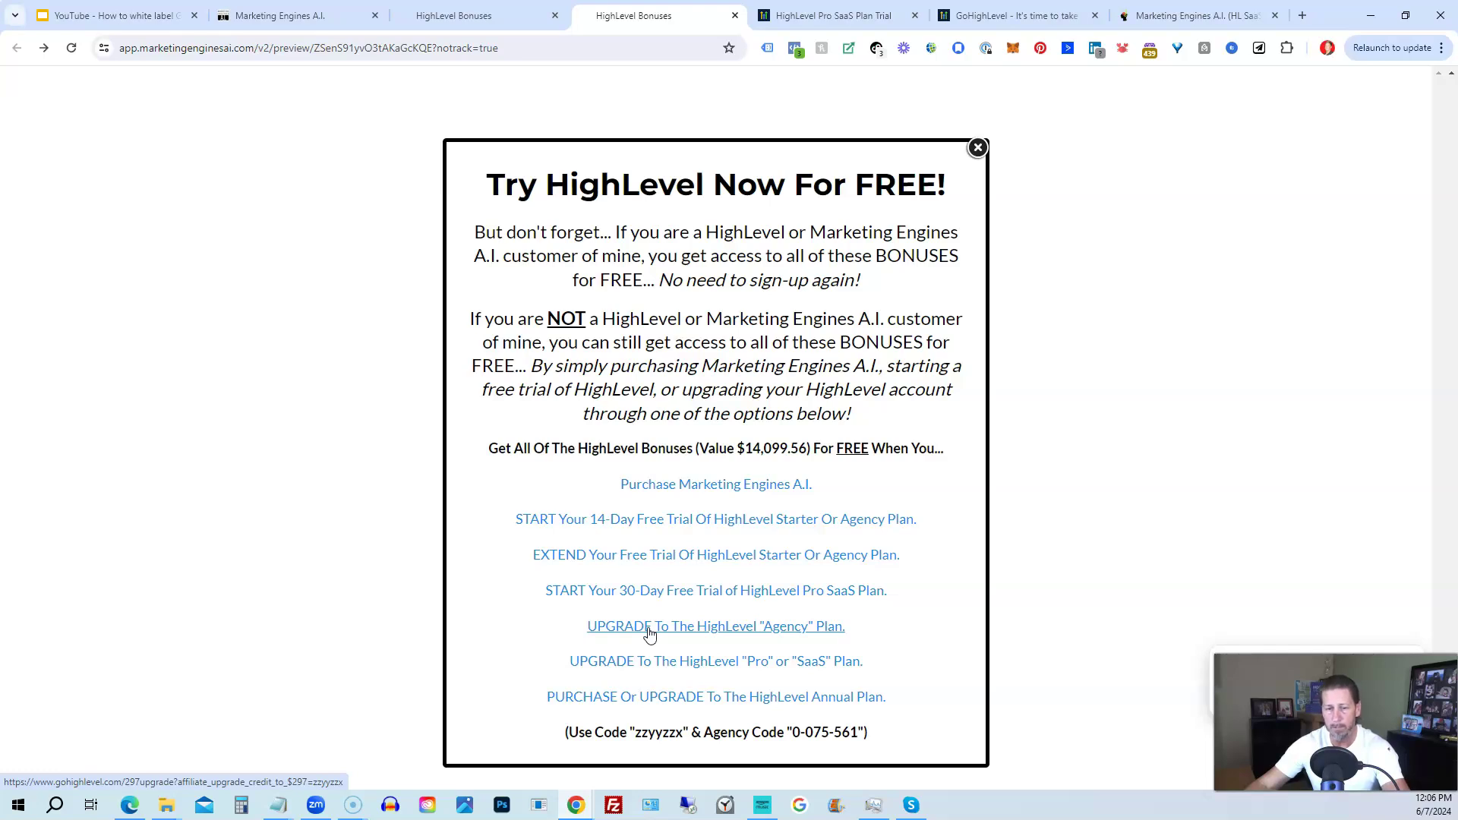
{"action": "left_click", "coordinate": [638, 632]}
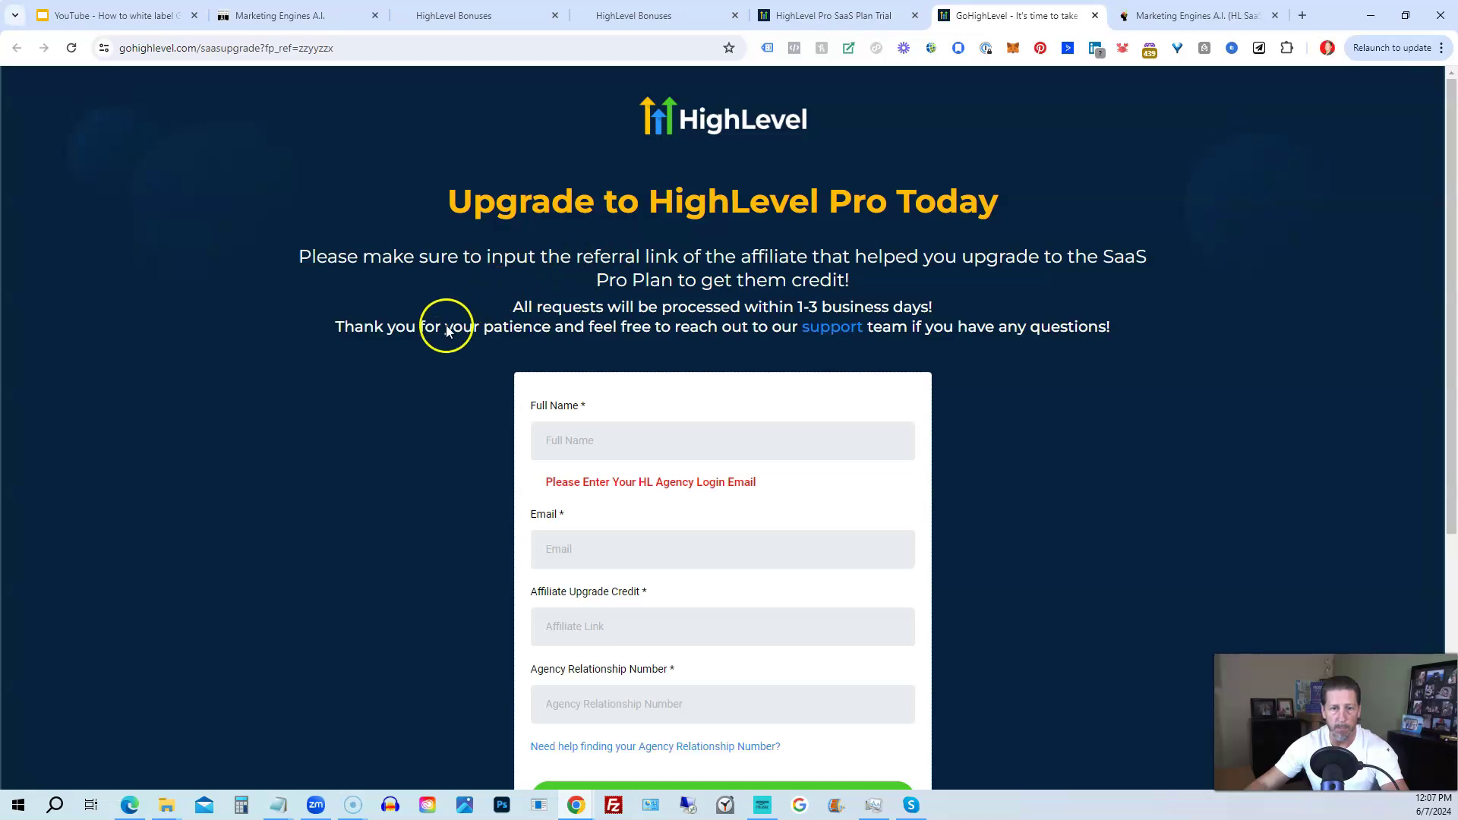
Scroll through the Upgrade to HighLevel Pro Today request form on gohighlevel.com.
{"action": "scroll", "coordinate": [432, 341], "scroll_direction": "down", "scroll_amount": 1}
{"action": "scroll", "coordinate": [428, 369], "scroll_direction": "down", "scroll_amount": 1}
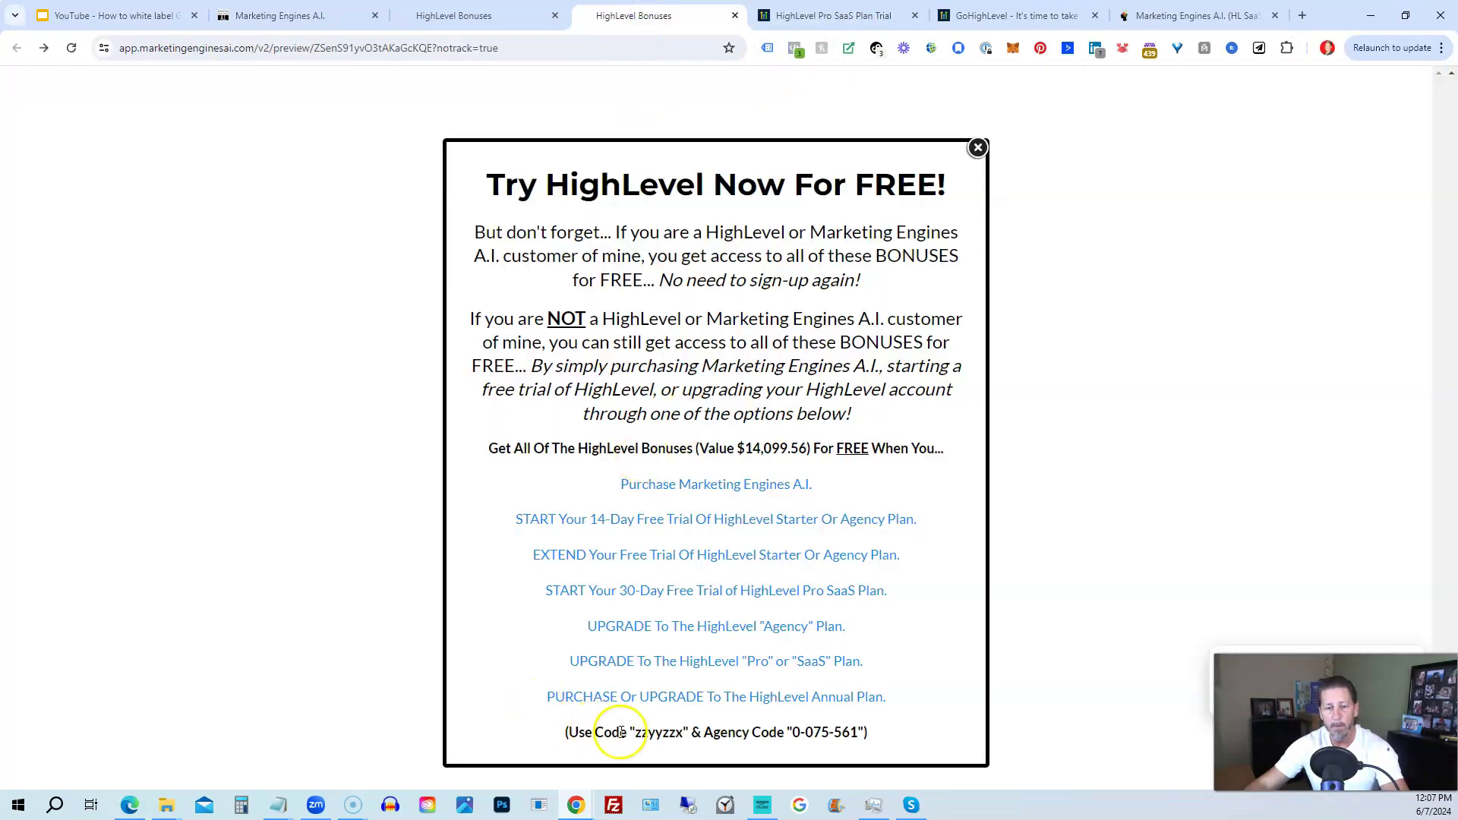
{"action": "left_click", "coordinate": [794, 733]}
{"action": "left_click_drag", "start_coordinate": [794, 733], "coordinate": [858, 734]}
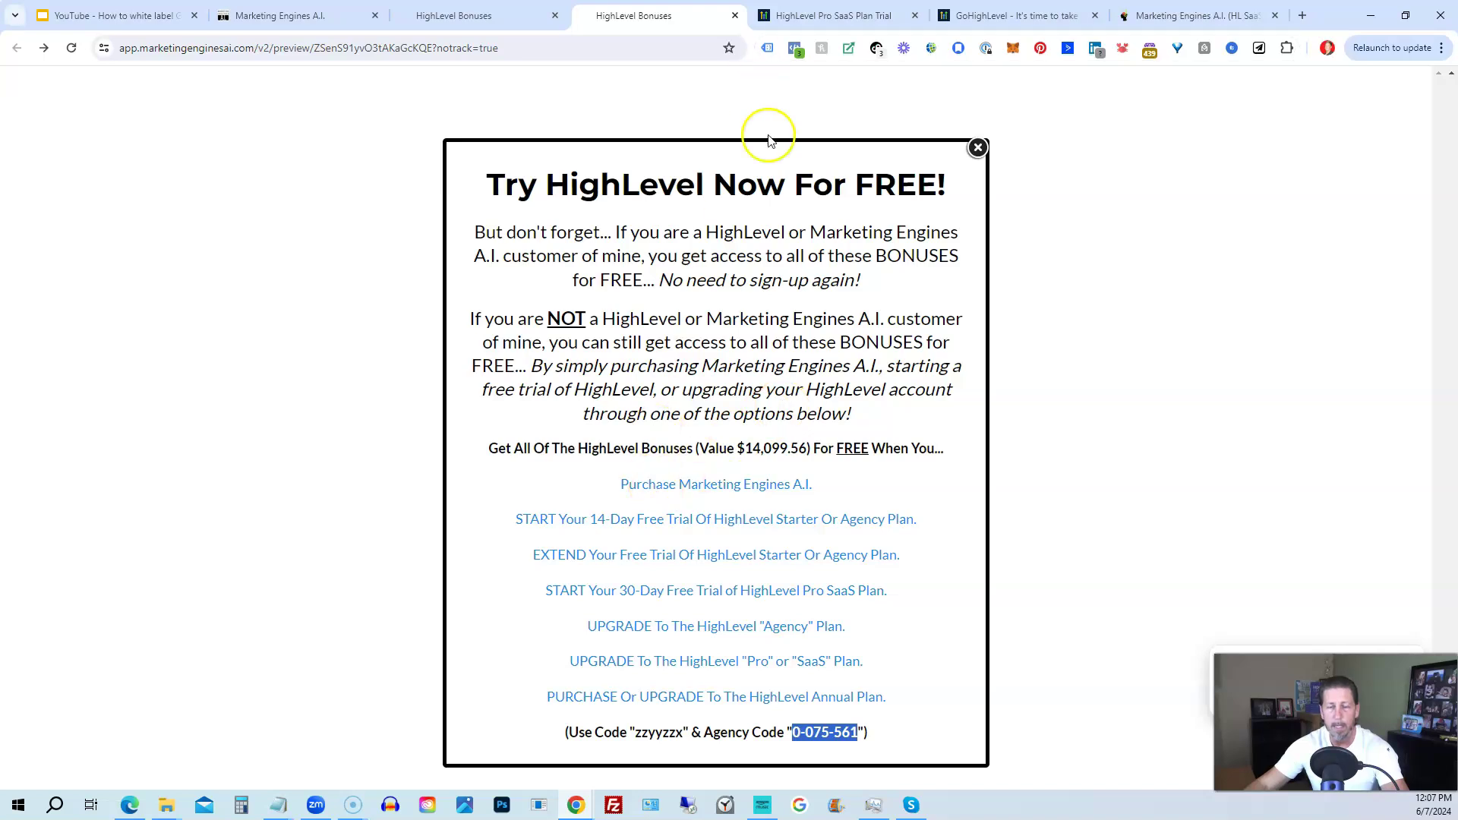
{"action": "left_click_drag", "start_coordinate": [635, 732], "coordinate": [683, 735]}
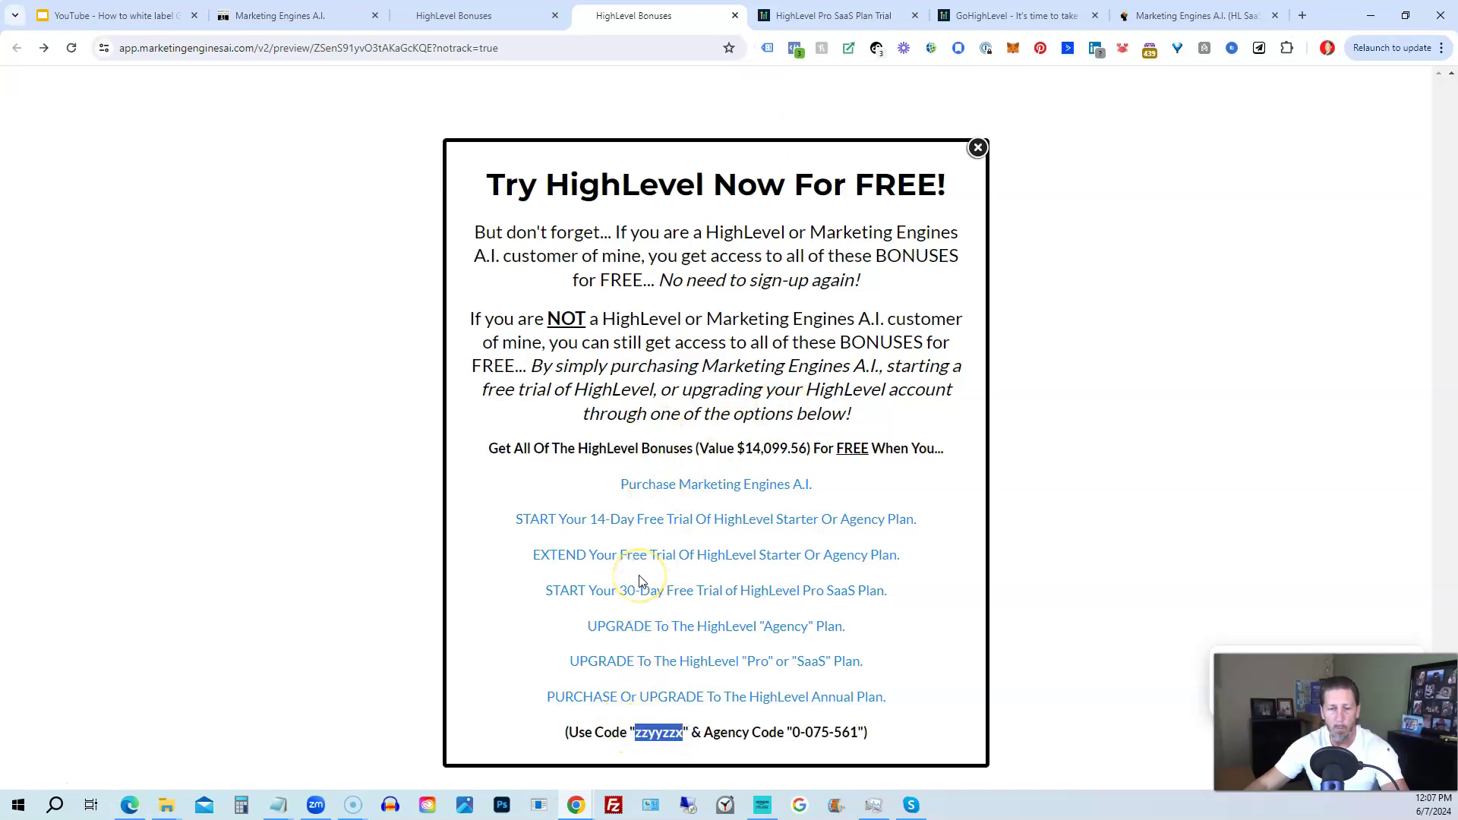
{"action": "left_click", "coordinate": [967, 15]}
{"action": "left_click", "coordinate": [681, 14]}
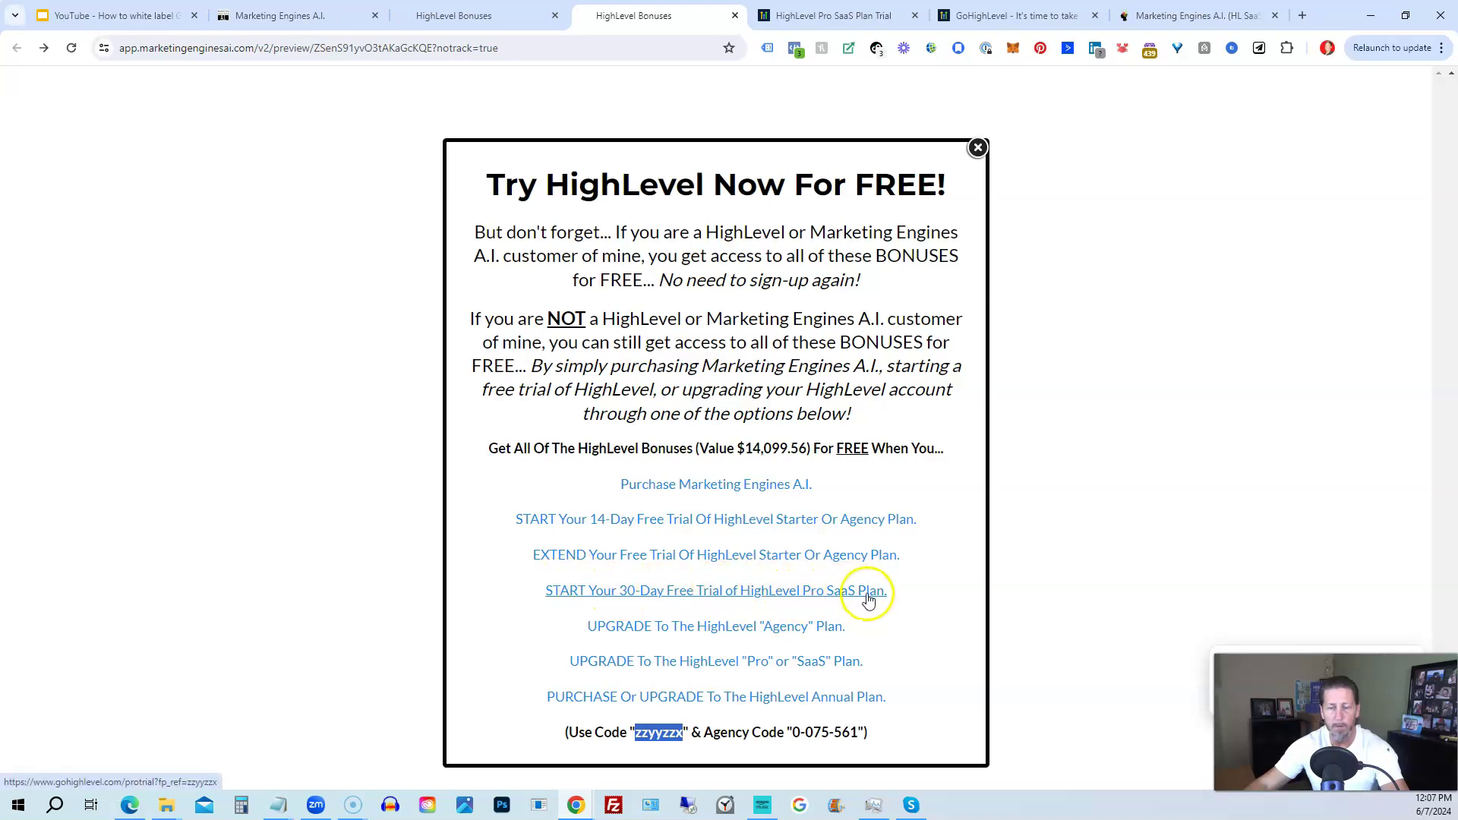
Bring up the Pro SaaS Plan Trial page and scroll through its $497/month feature list.
{"action": "left_click", "coordinate": [823, 16]}
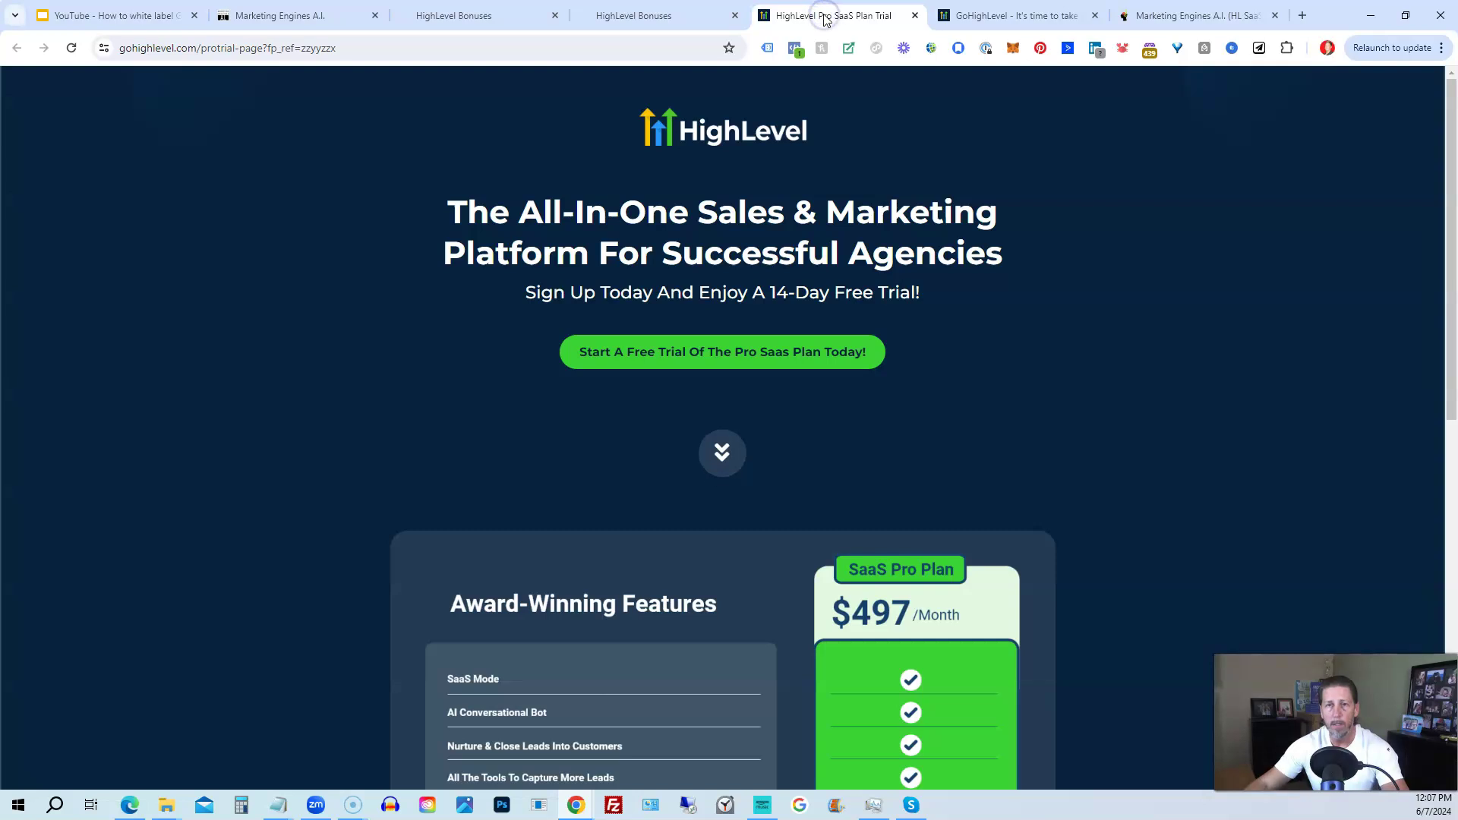
{"action": "scroll", "coordinate": [650, 435], "scroll_direction": "down", "scroll_amount": 3}
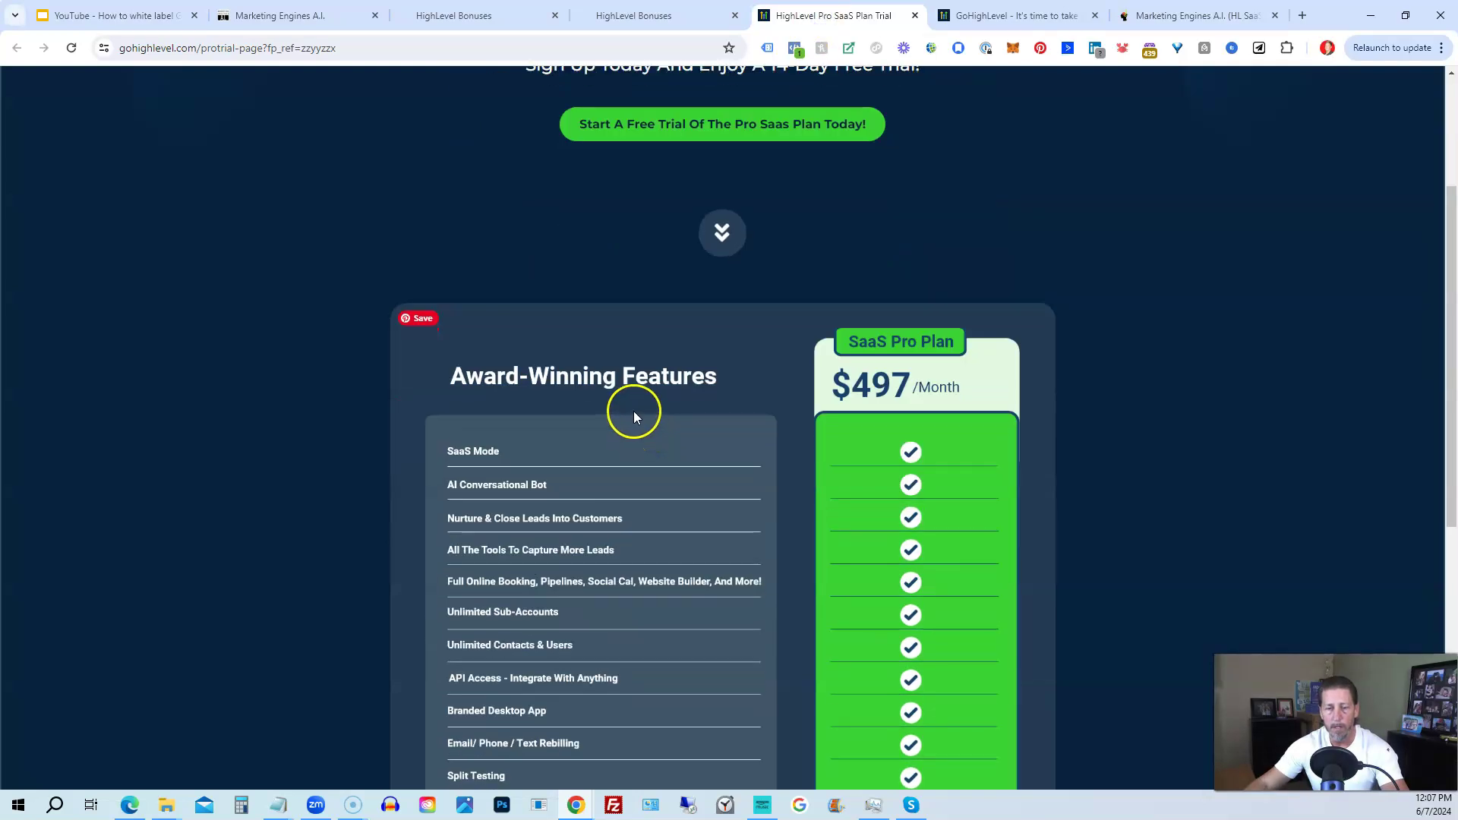
{"action": "scroll", "coordinate": [633, 416], "scroll_direction": "down", "scroll_amount": 3}
{"action": "scroll", "coordinate": [740, 554], "scroll_direction": "down", "scroll_amount": 4}
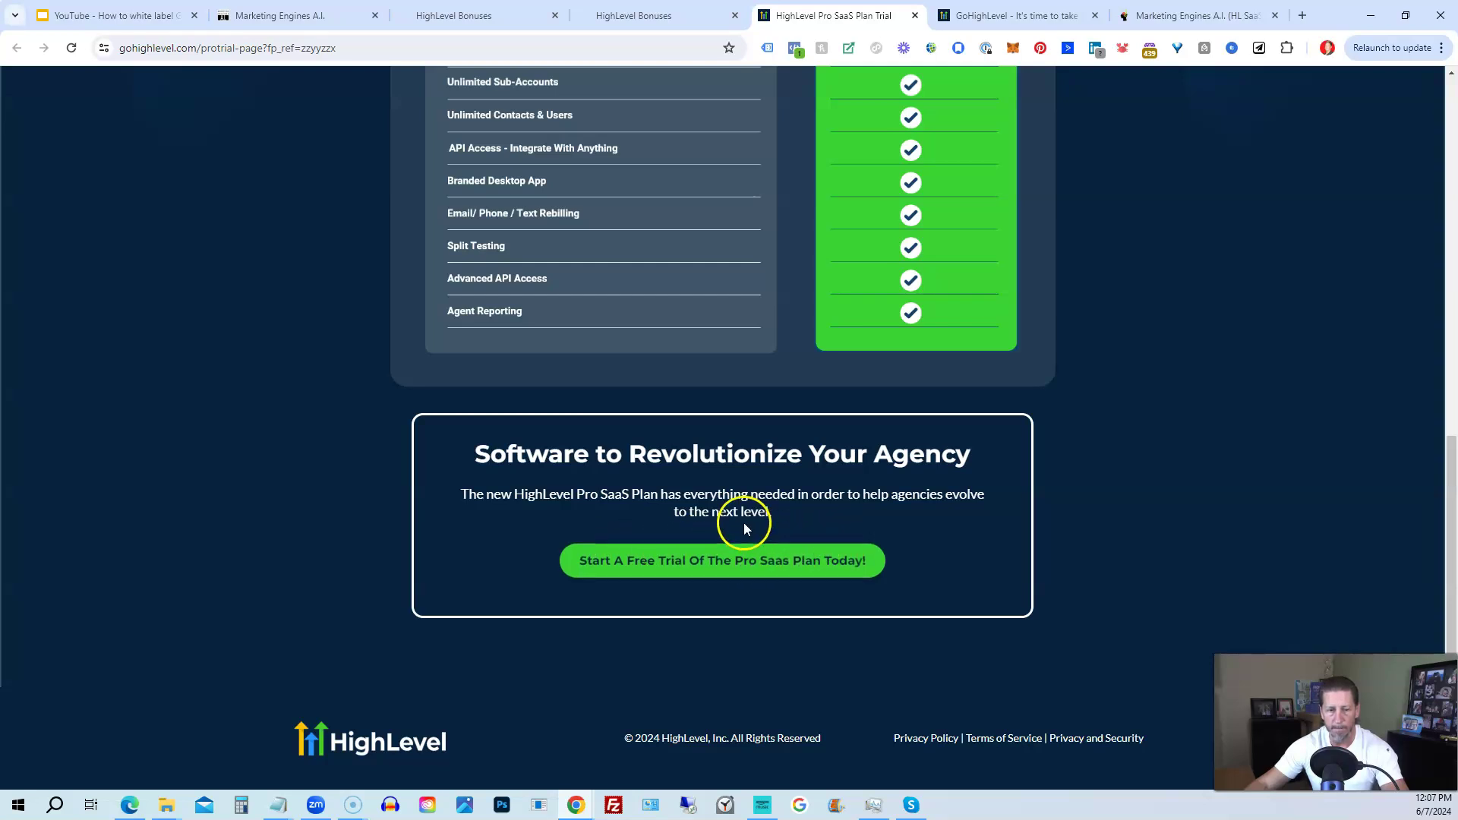
{"action": "scroll", "coordinate": [740, 497], "scroll_direction": "up", "scroll_amount": 1}
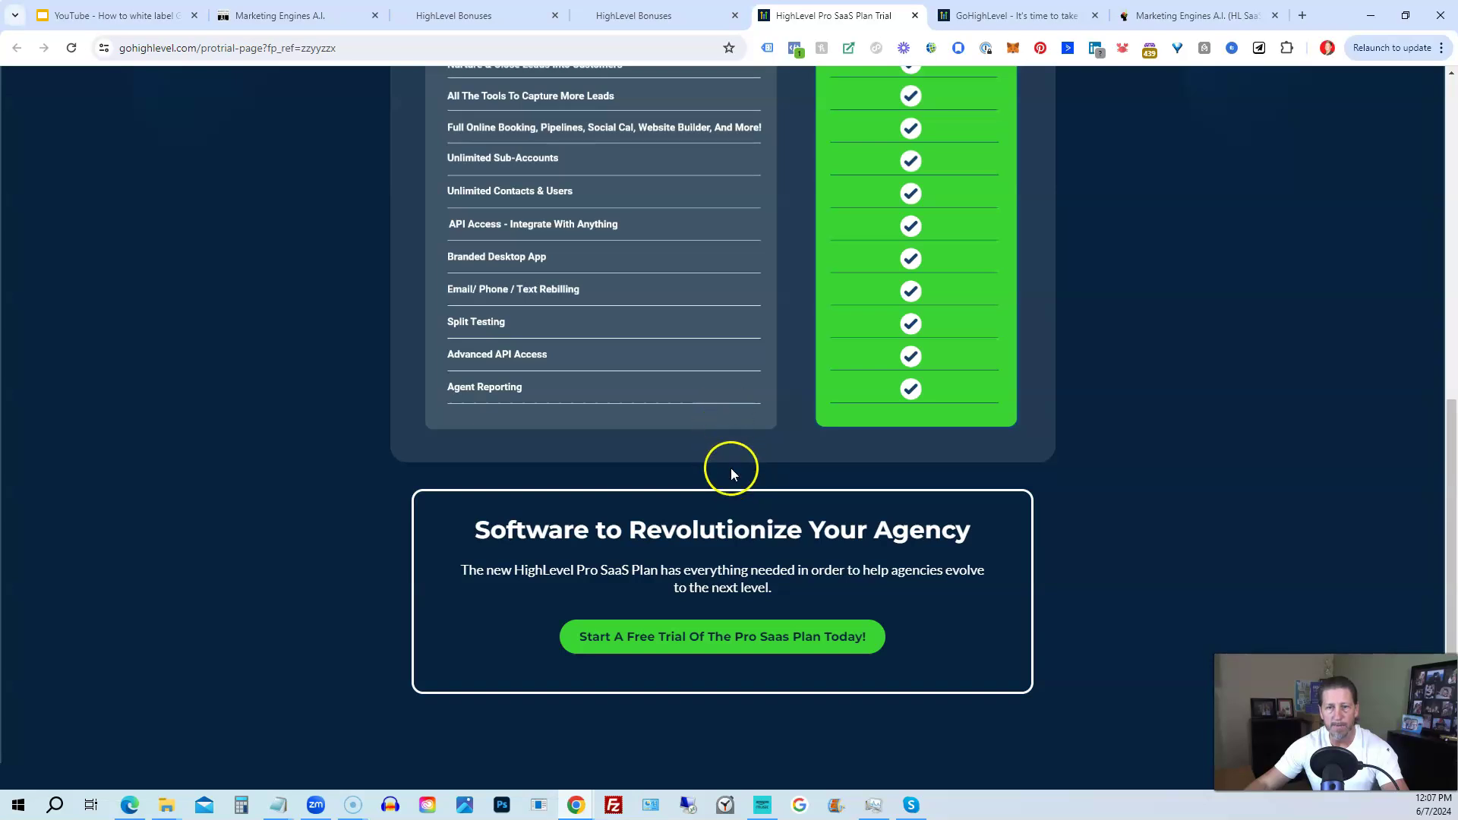
{"action": "scroll", "coordinate": [490, 524], "scroll_direction": "up", "scroll_amount": 1}
{"action": "scroll", "coordinate": [486, 520], "scroll_direction": "up", "scroll_amount": 5}
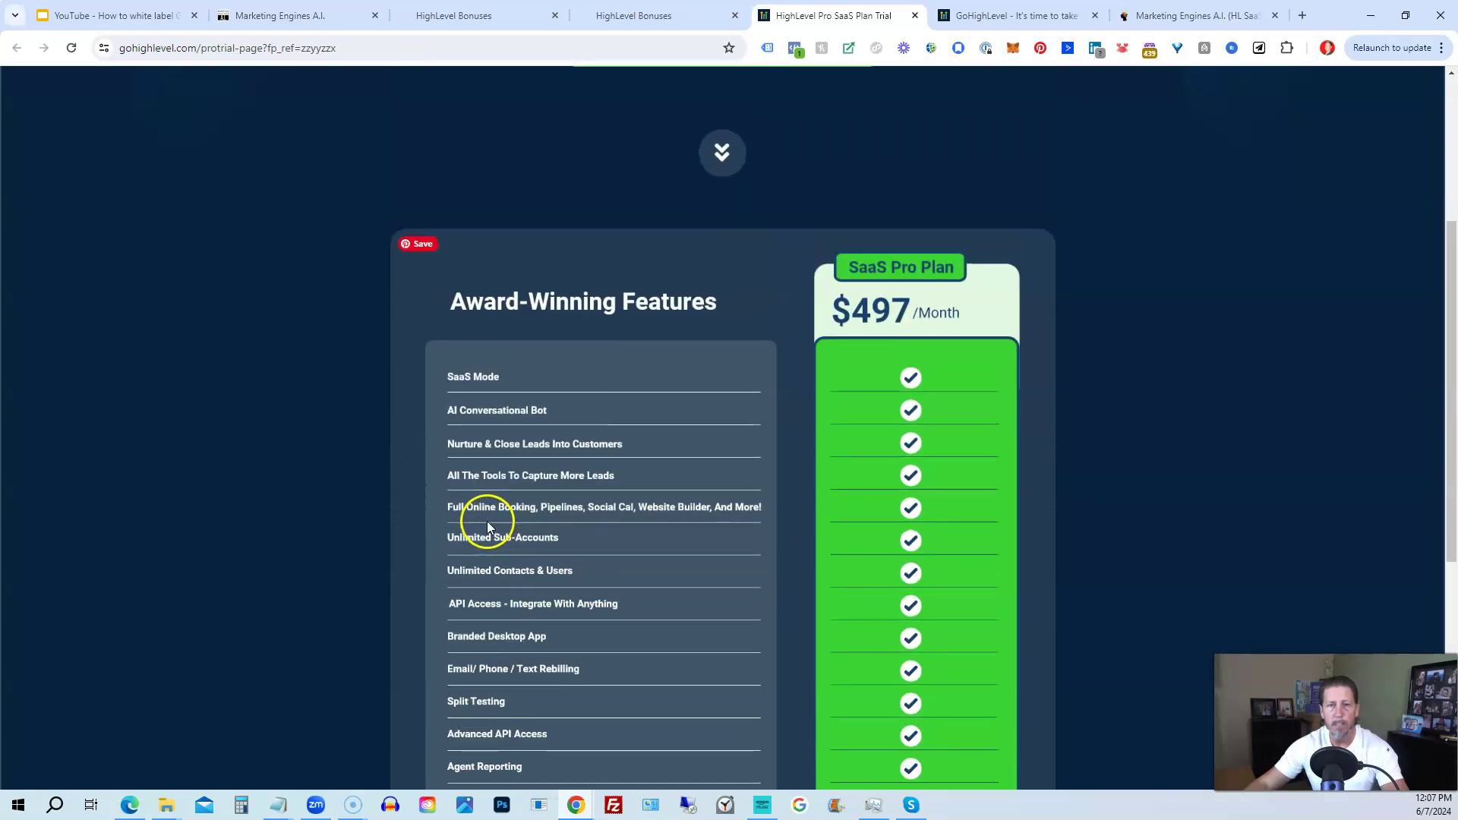
{"action": "scroll", "coordinate": [463, 425], "scroll_direction": "up", "scroll_amount": 4}
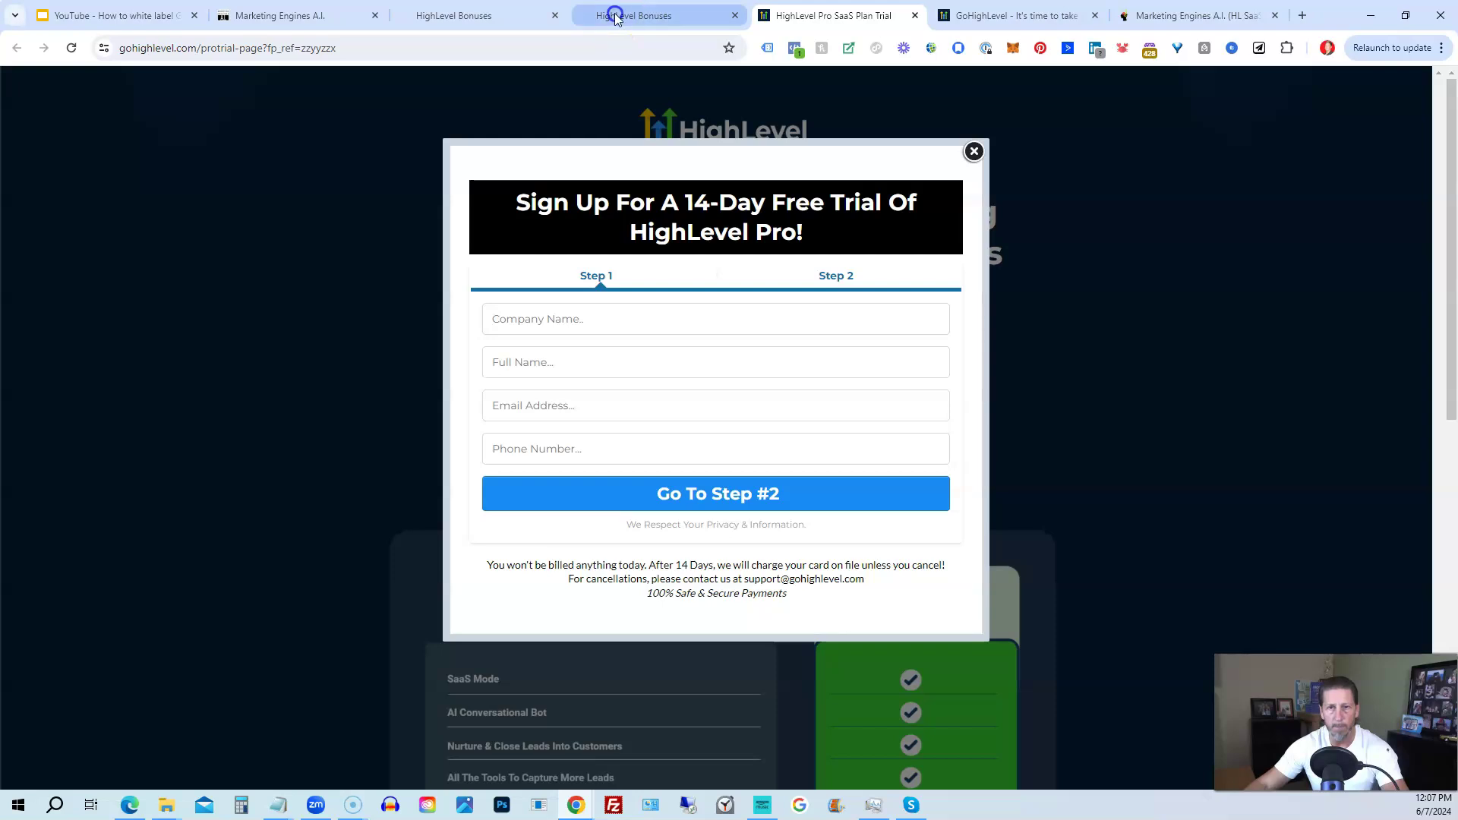
{"action": "left_click", "coordinate": [615, 16]}
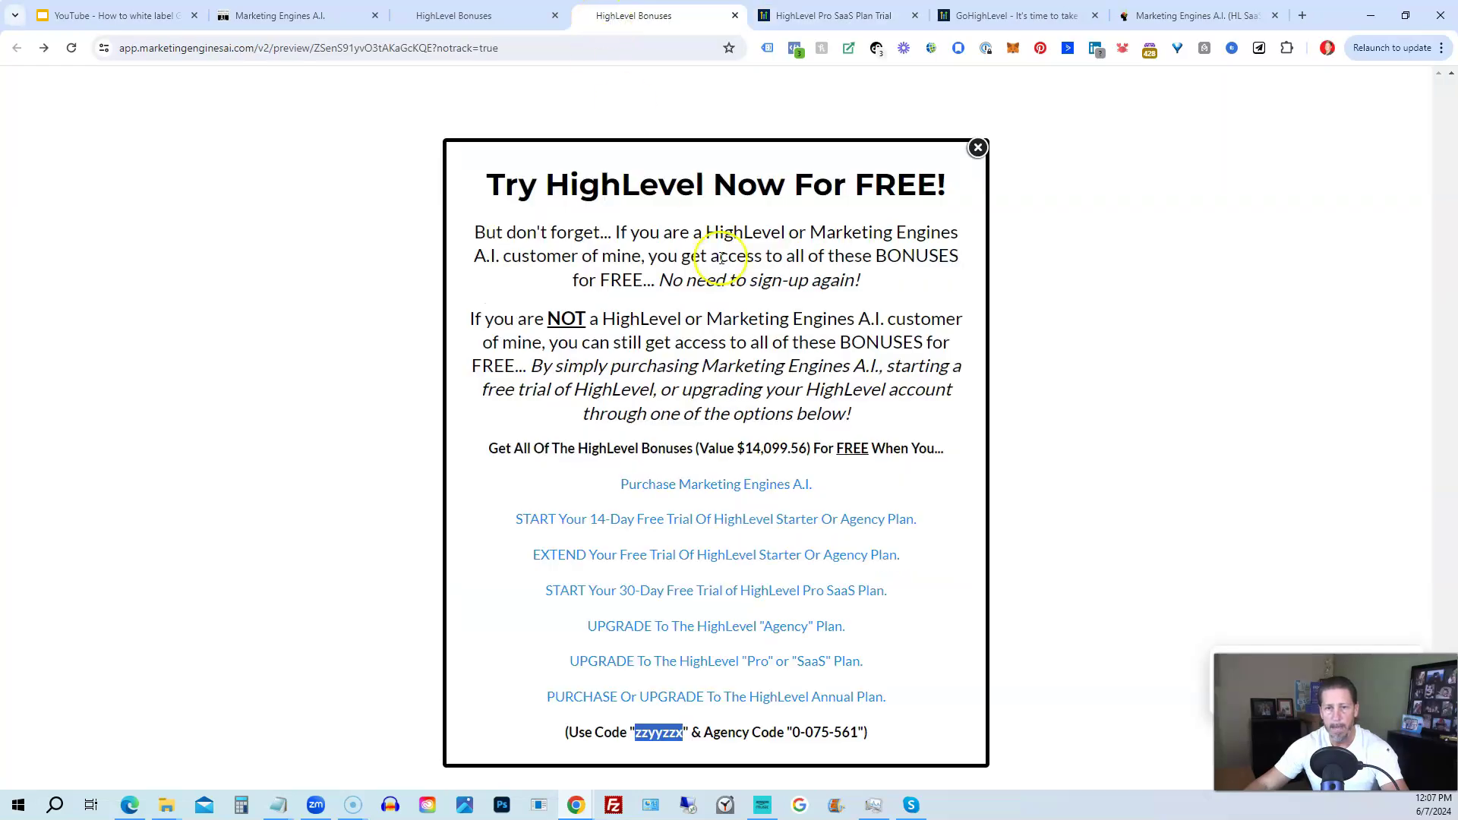